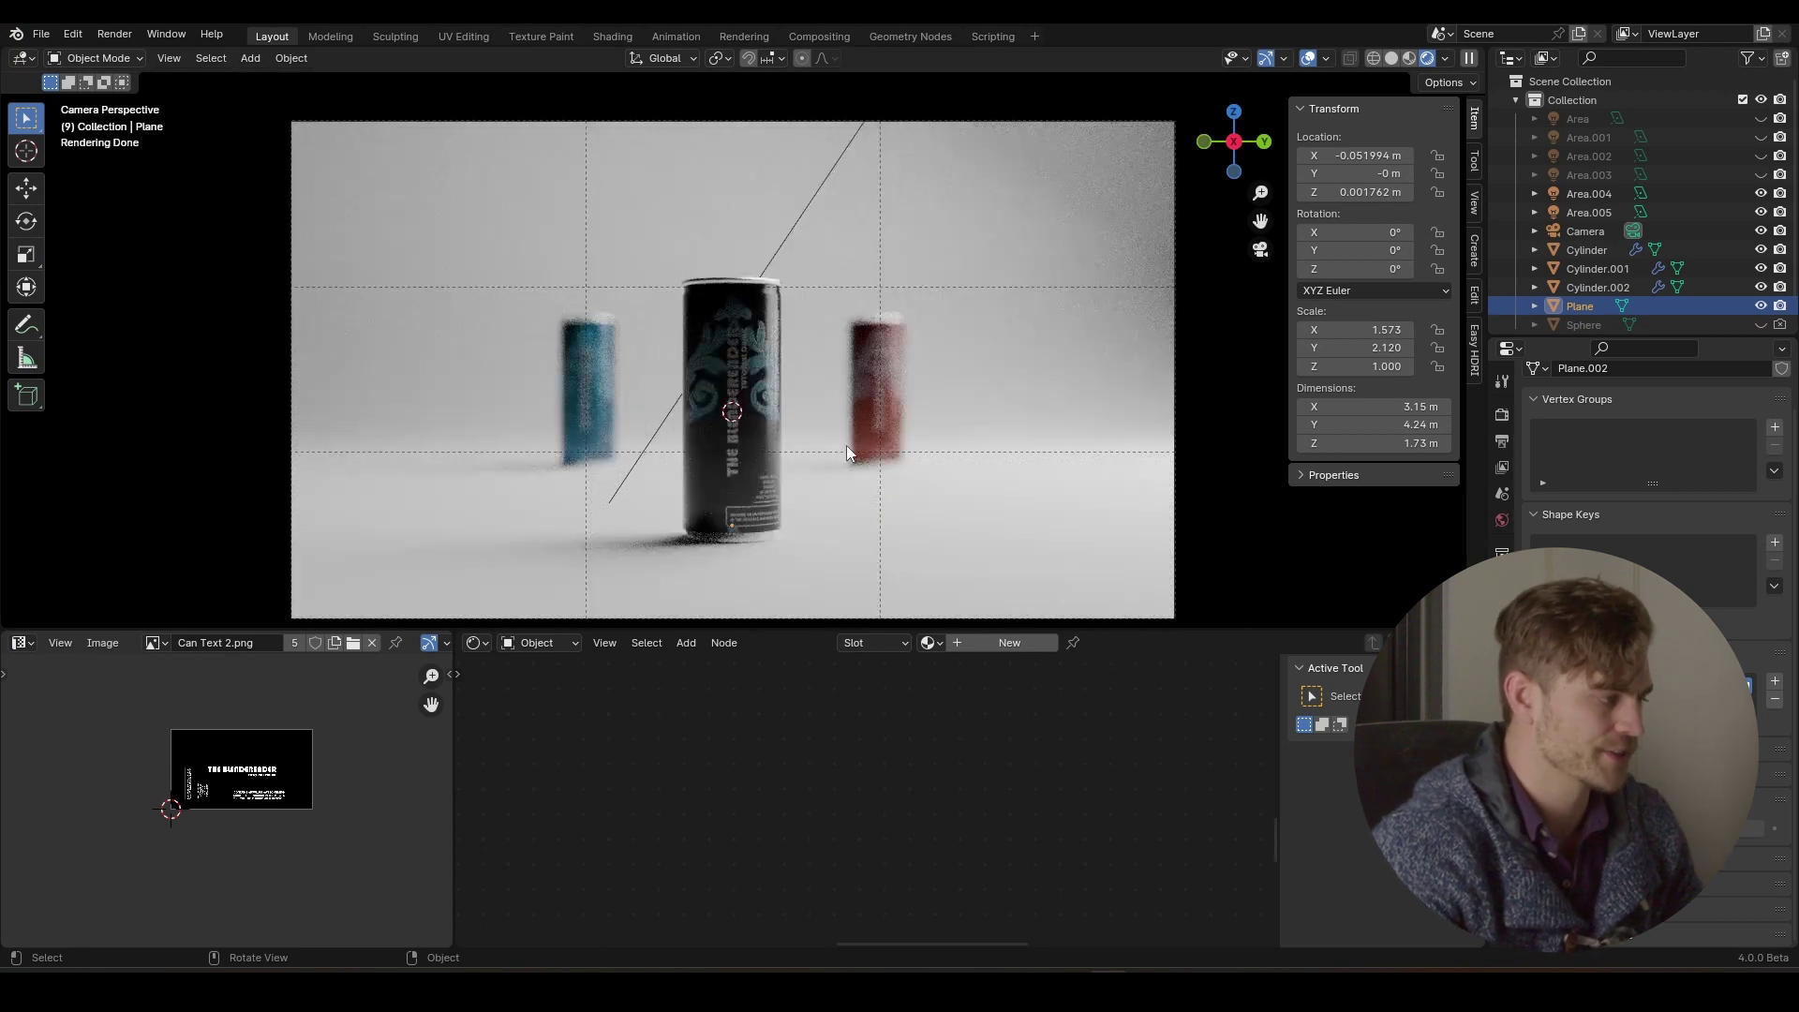
# - Save the scene, split off a Geometry Node Editor, and create a new node tree on the centre can
pyautogui.click(740, 335)
pyautogui.hotkey('ctrl', 's')
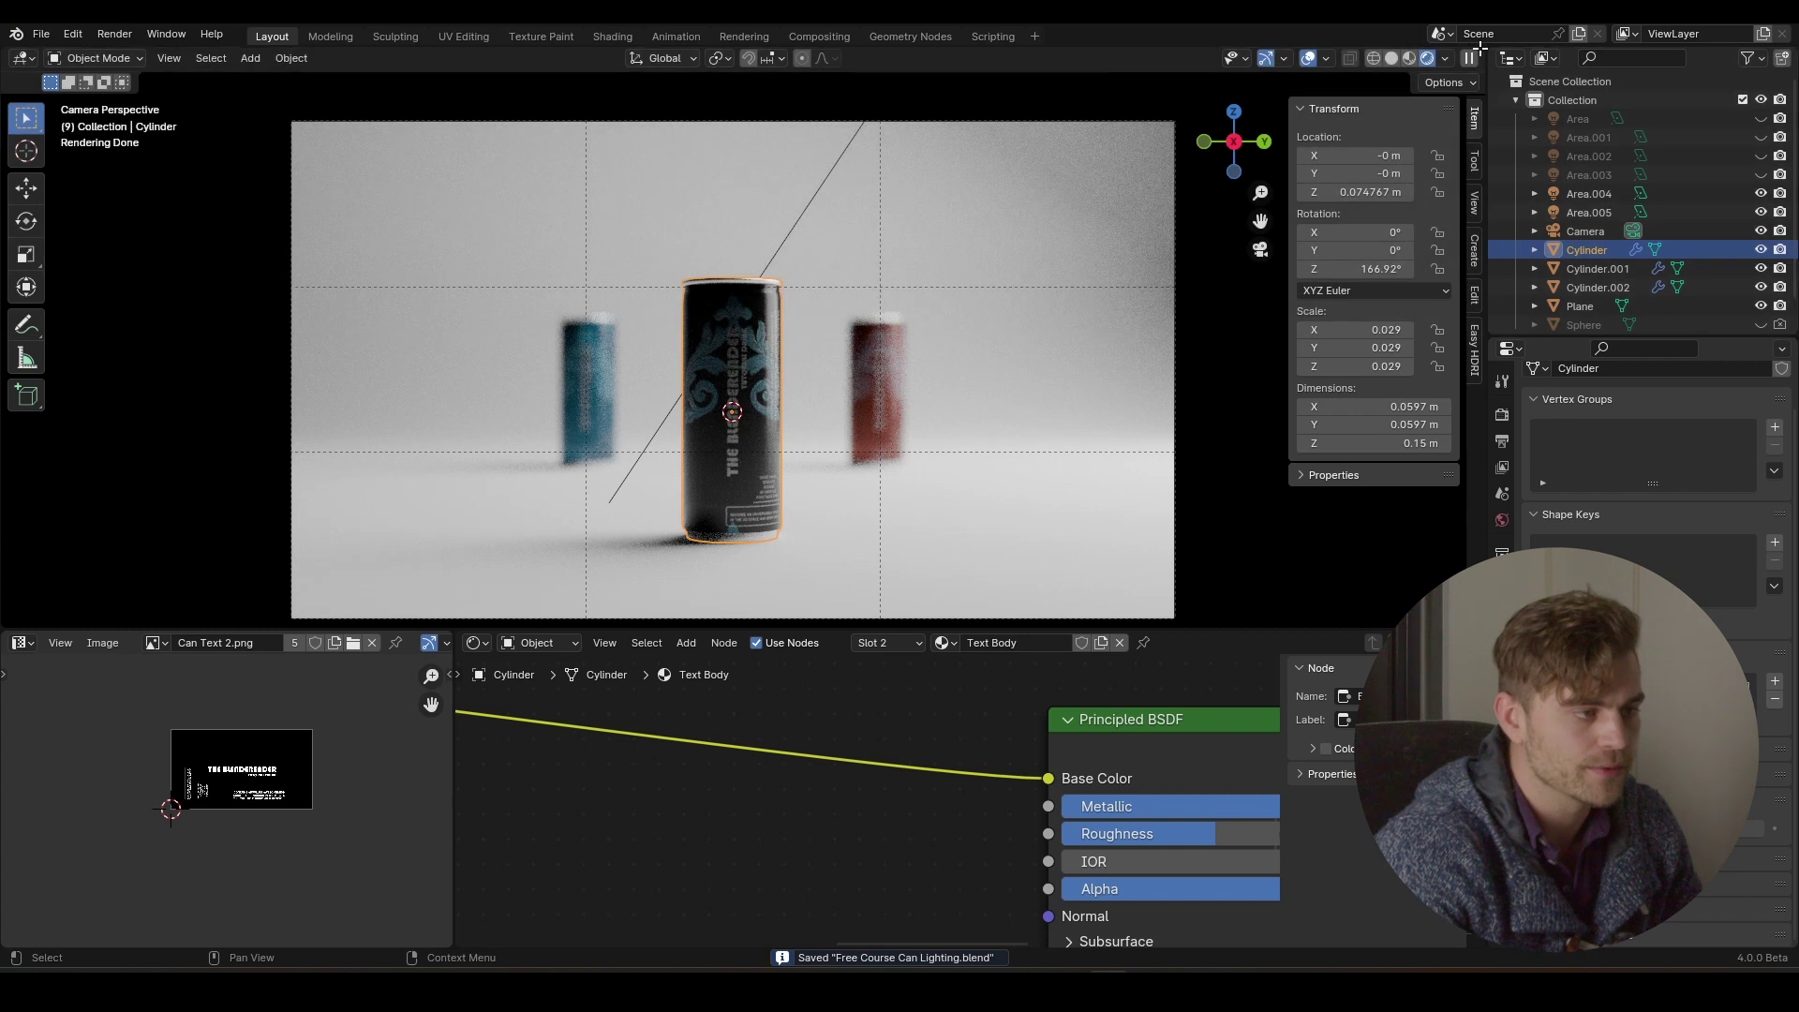
pyautogui.moveTo(1473, 48); pyautogui.dragTo(896, 61)
pyautogui.click(898, 59)
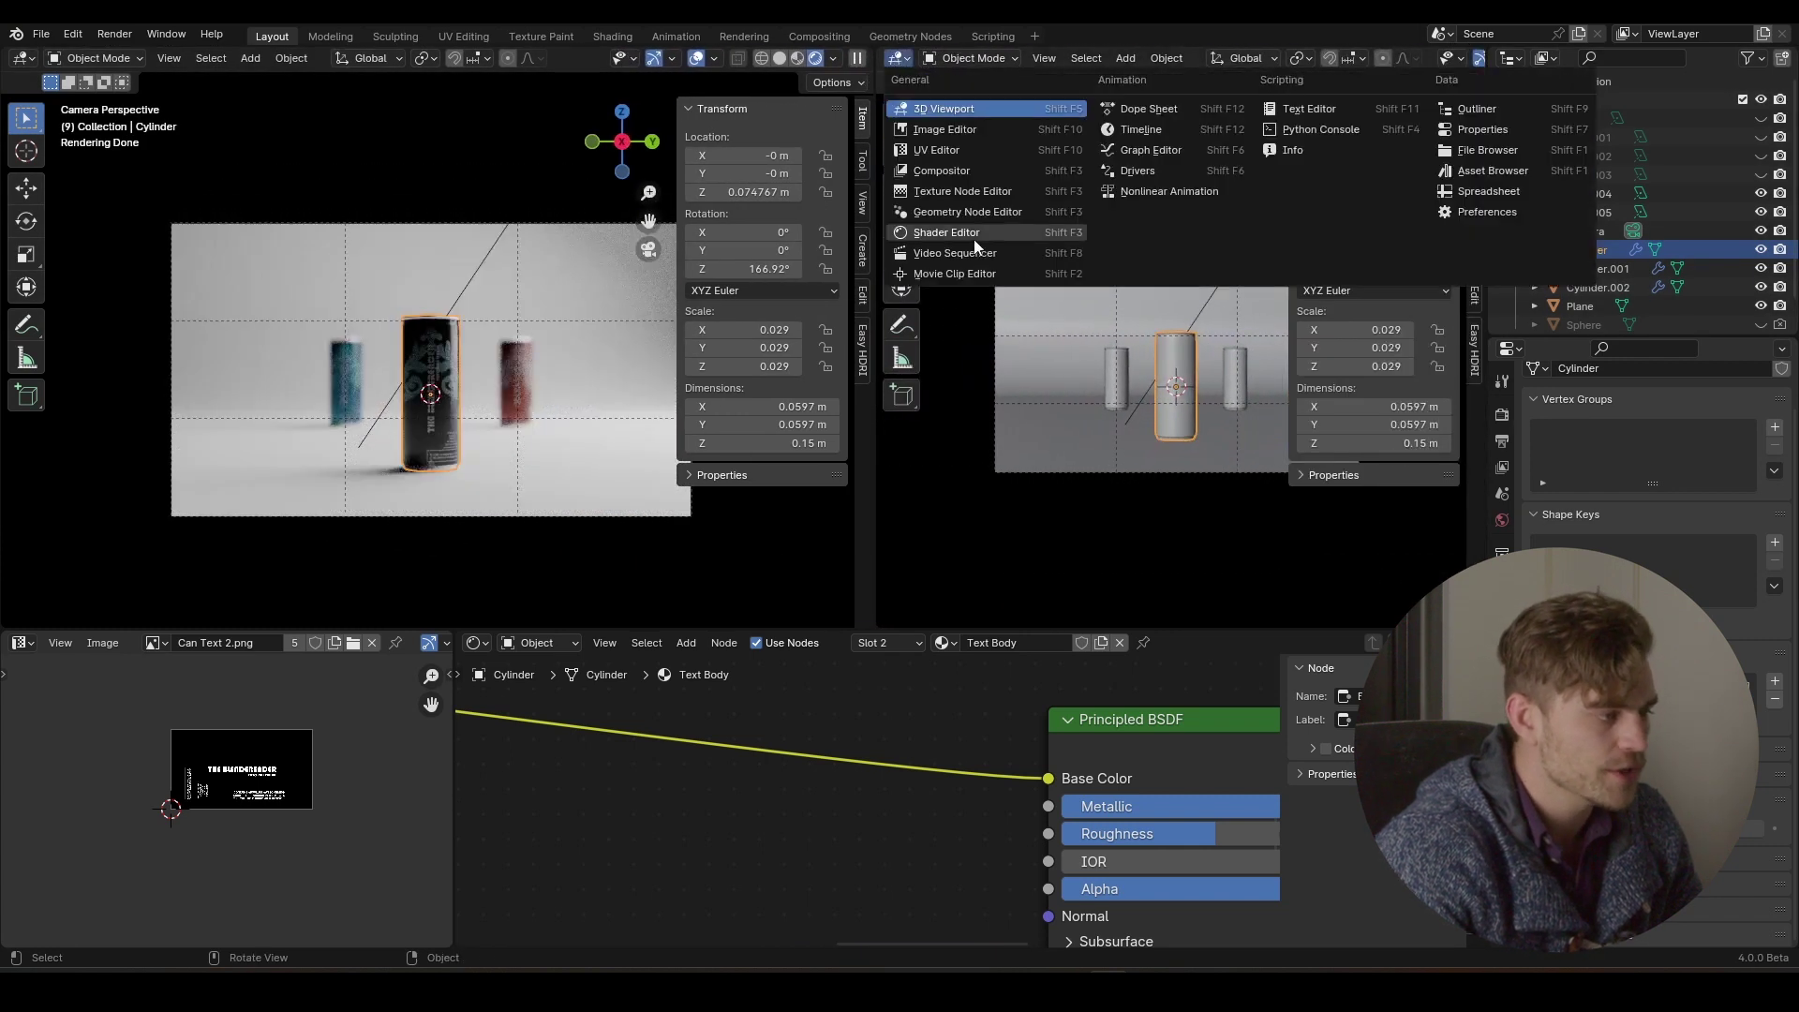
pyautogui.click(979, 212)
pyautogui.press('n')
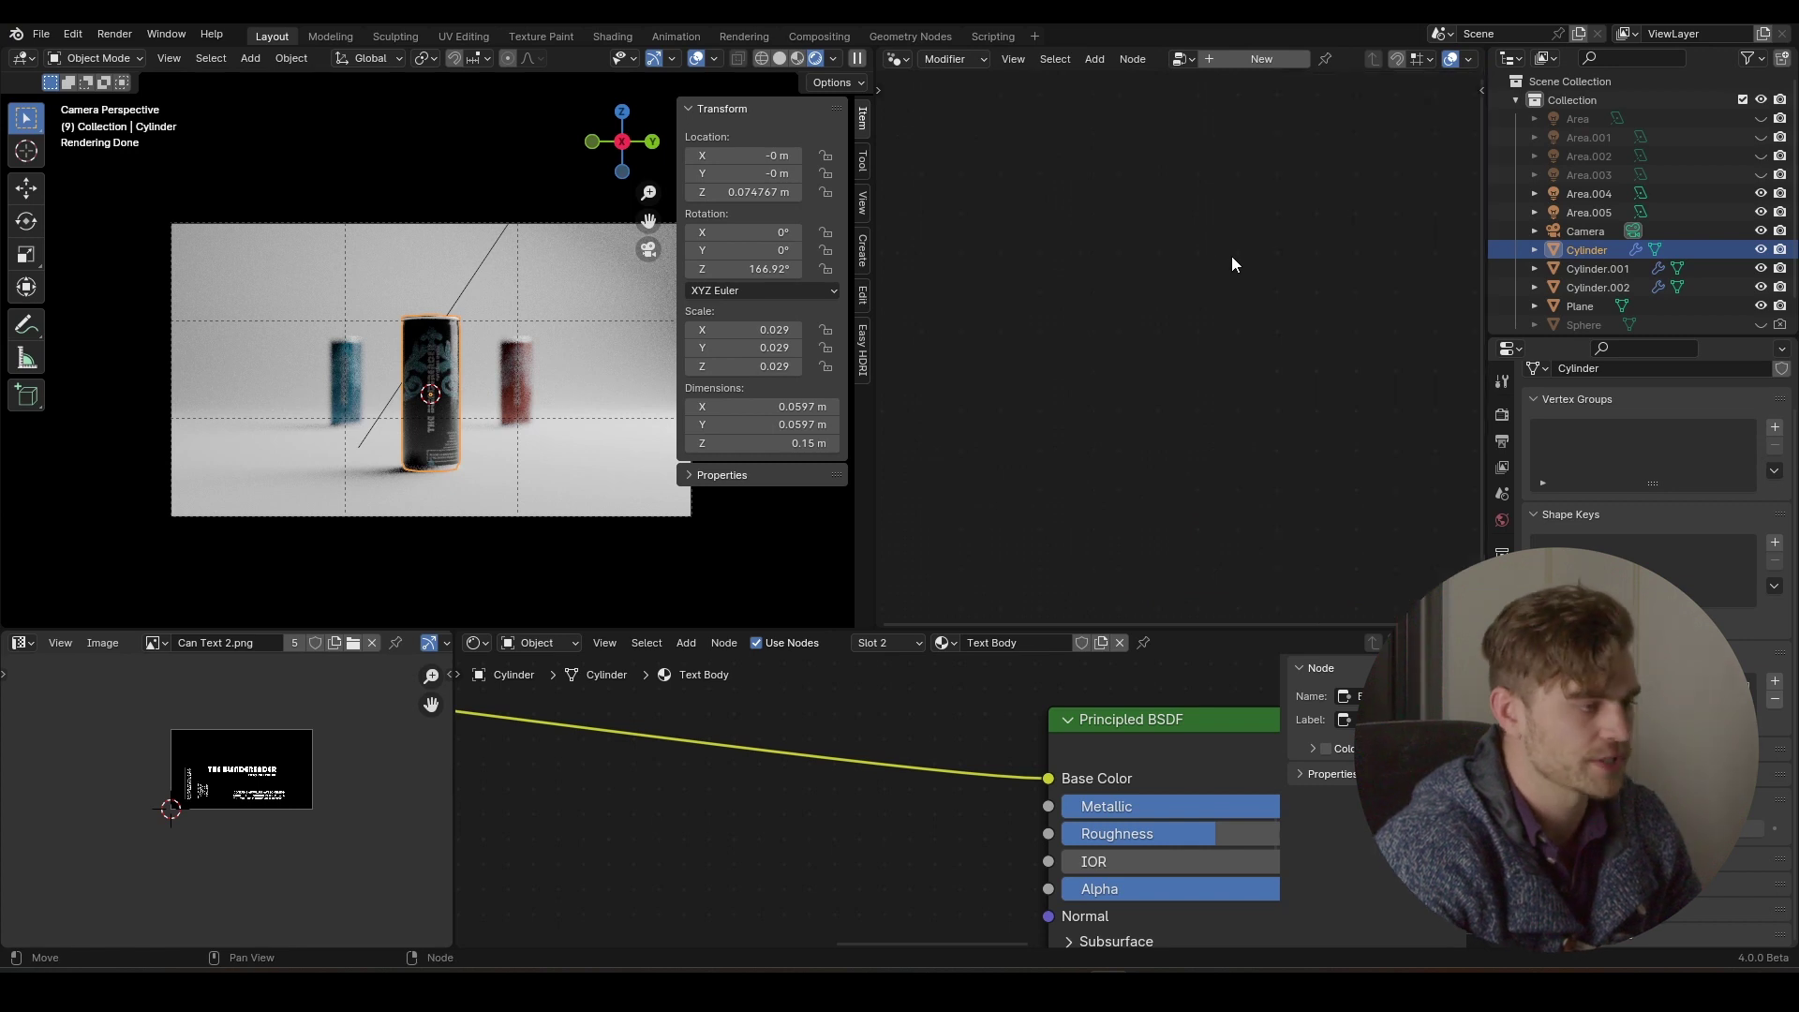
pyautogui.scroll(8, 457, 337)
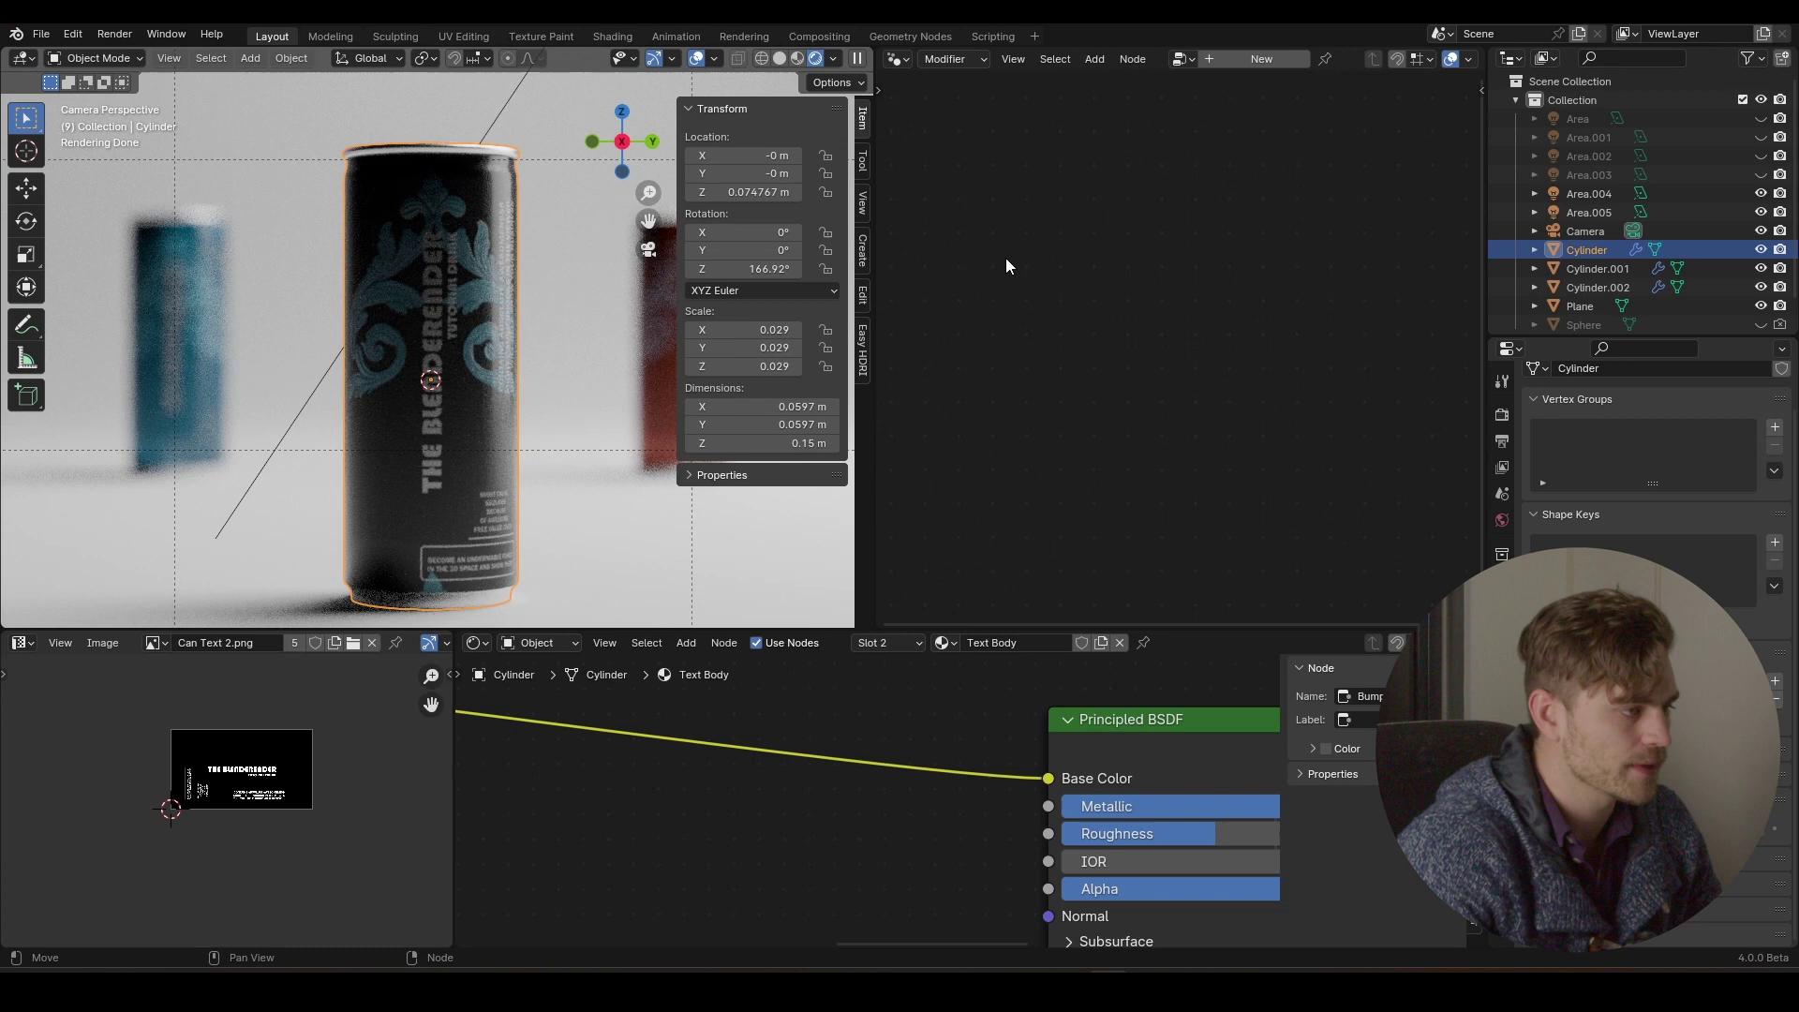
pyautogui.click(1250, 73)
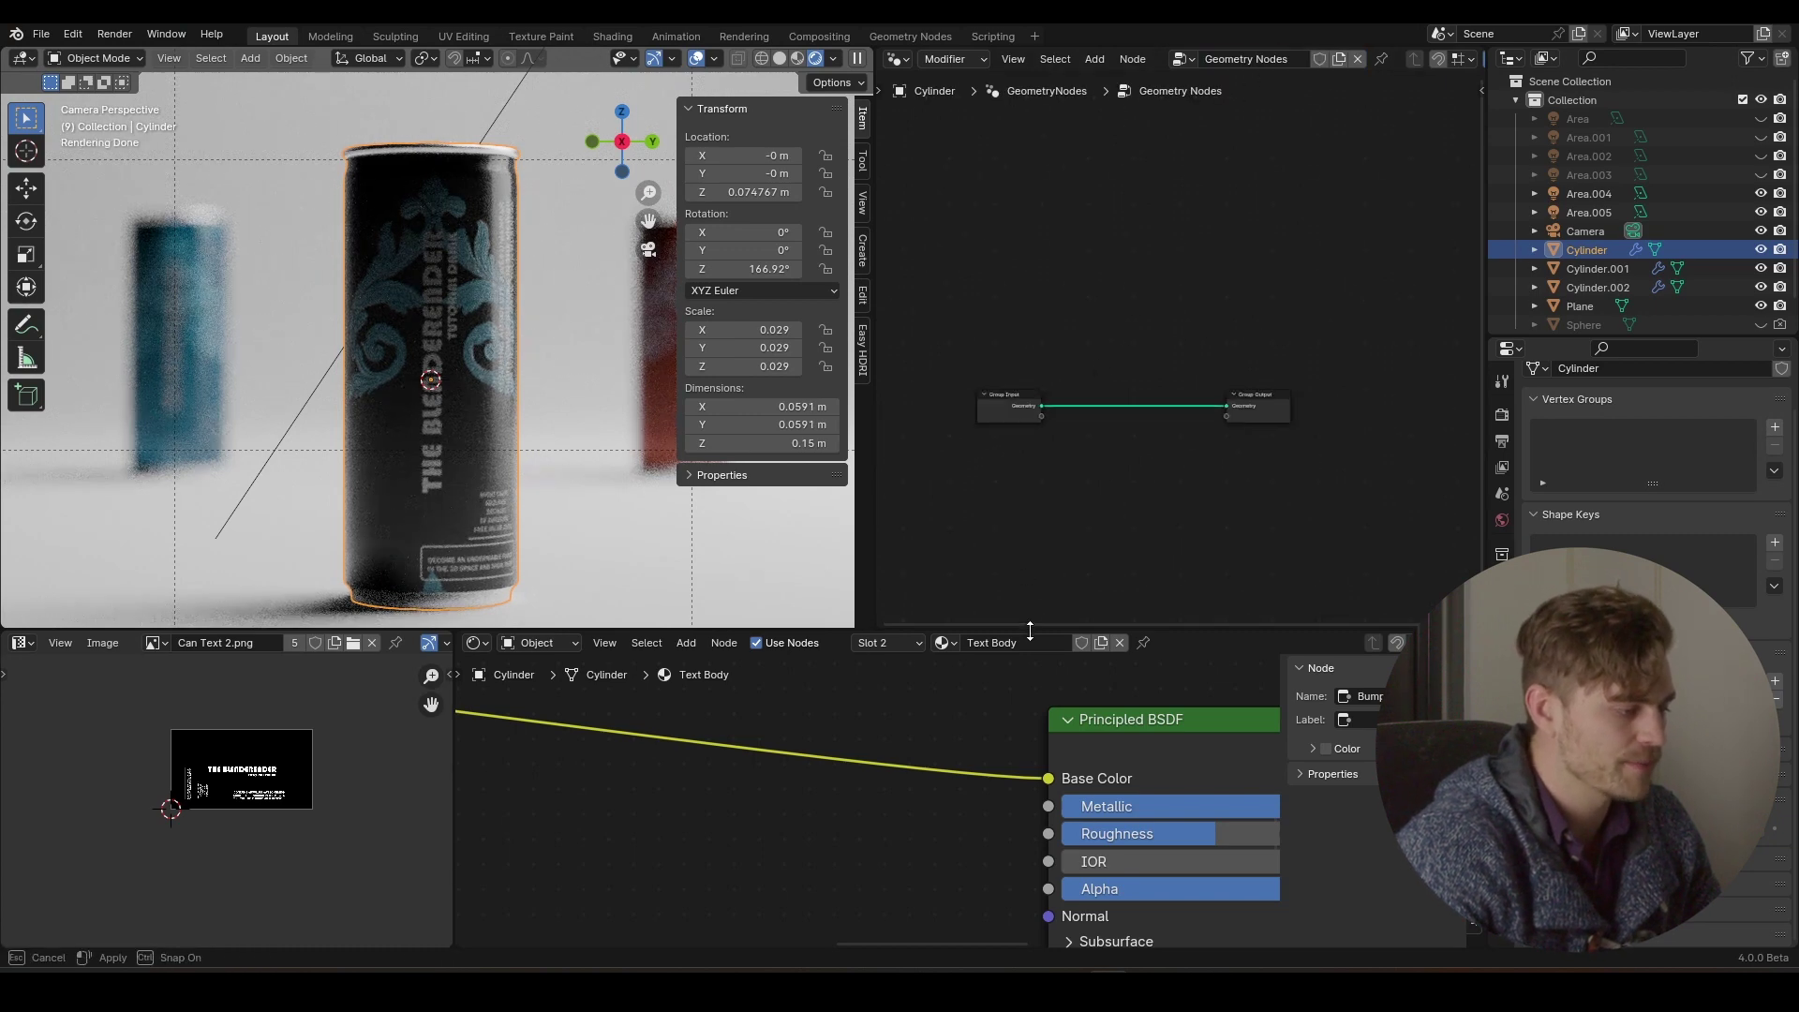
# - Collapse the material area, widen the node graph, and spread Group Input and Group Output apart
pyautogui.moveTo(1030, 625); pyautogui.dragTo(1014, 834)
pyautogui.moveTo(866, 582); pyautogui.dragTo(533, 568)
pyautogui.press('n')
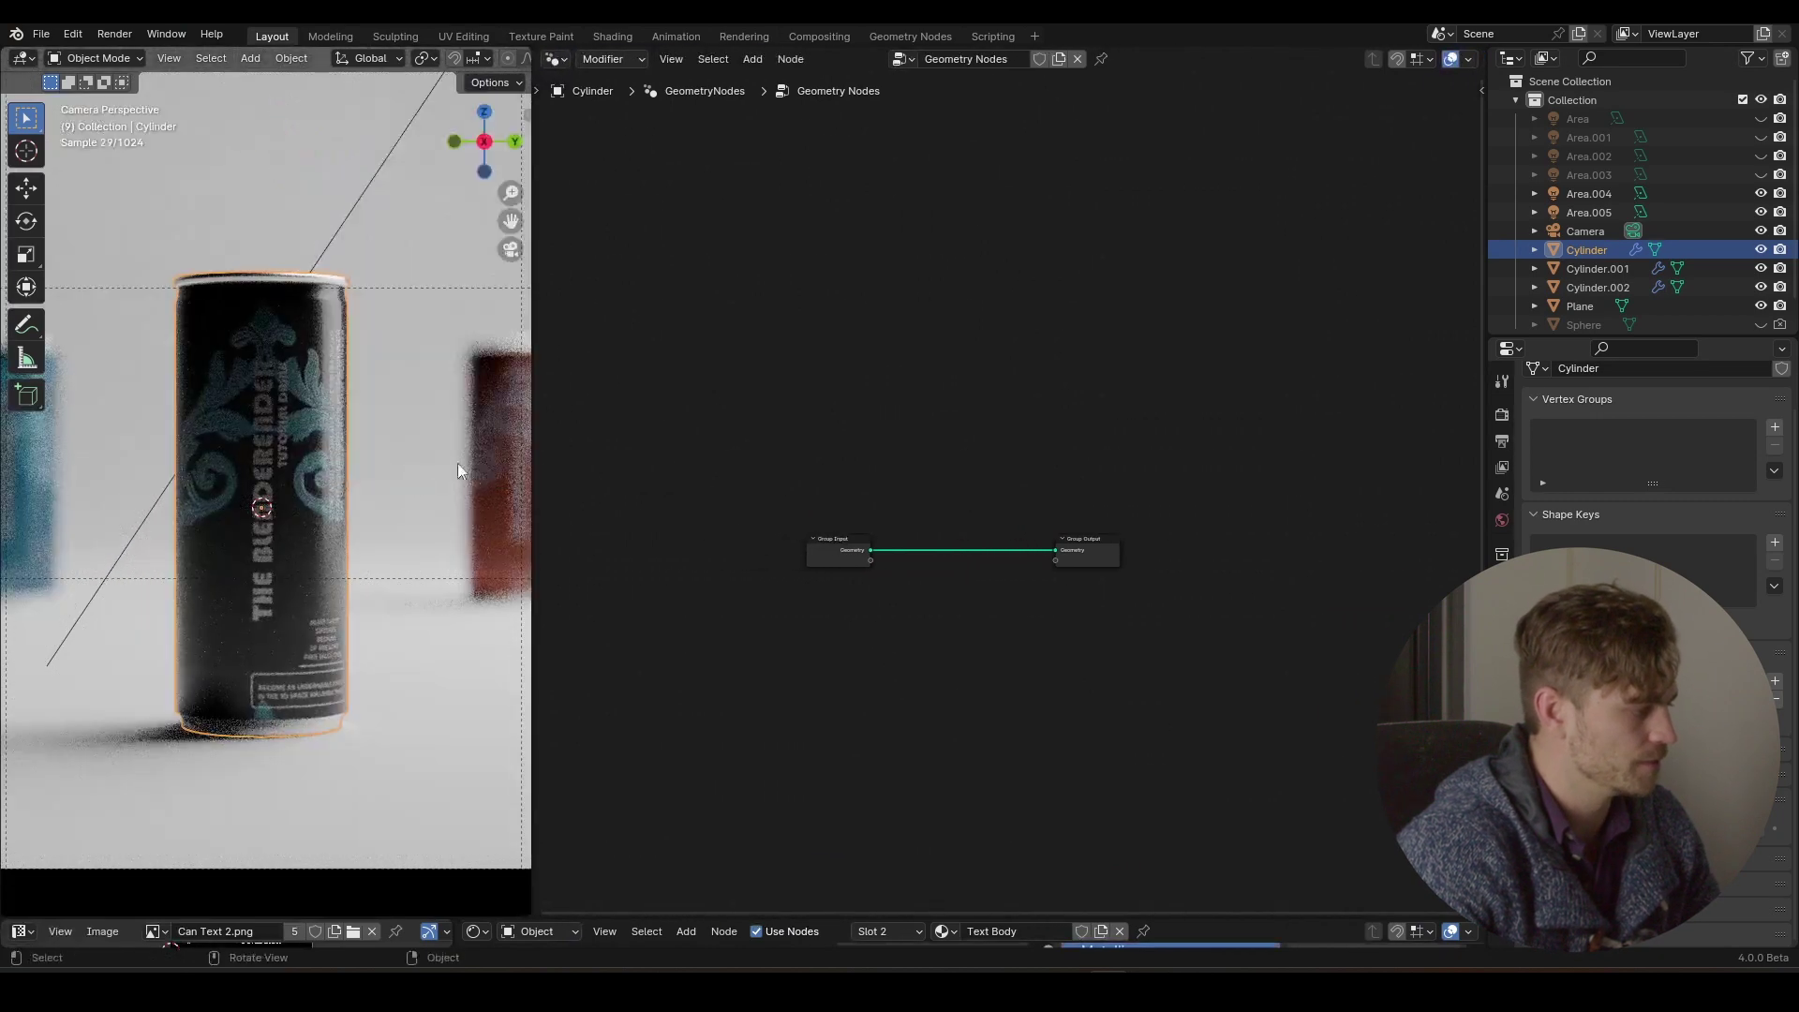
pyautogui.moveTo(531, 489); pyautogui.dragTo(446, 489)
pyautogui.scroll(4, 218, 452)
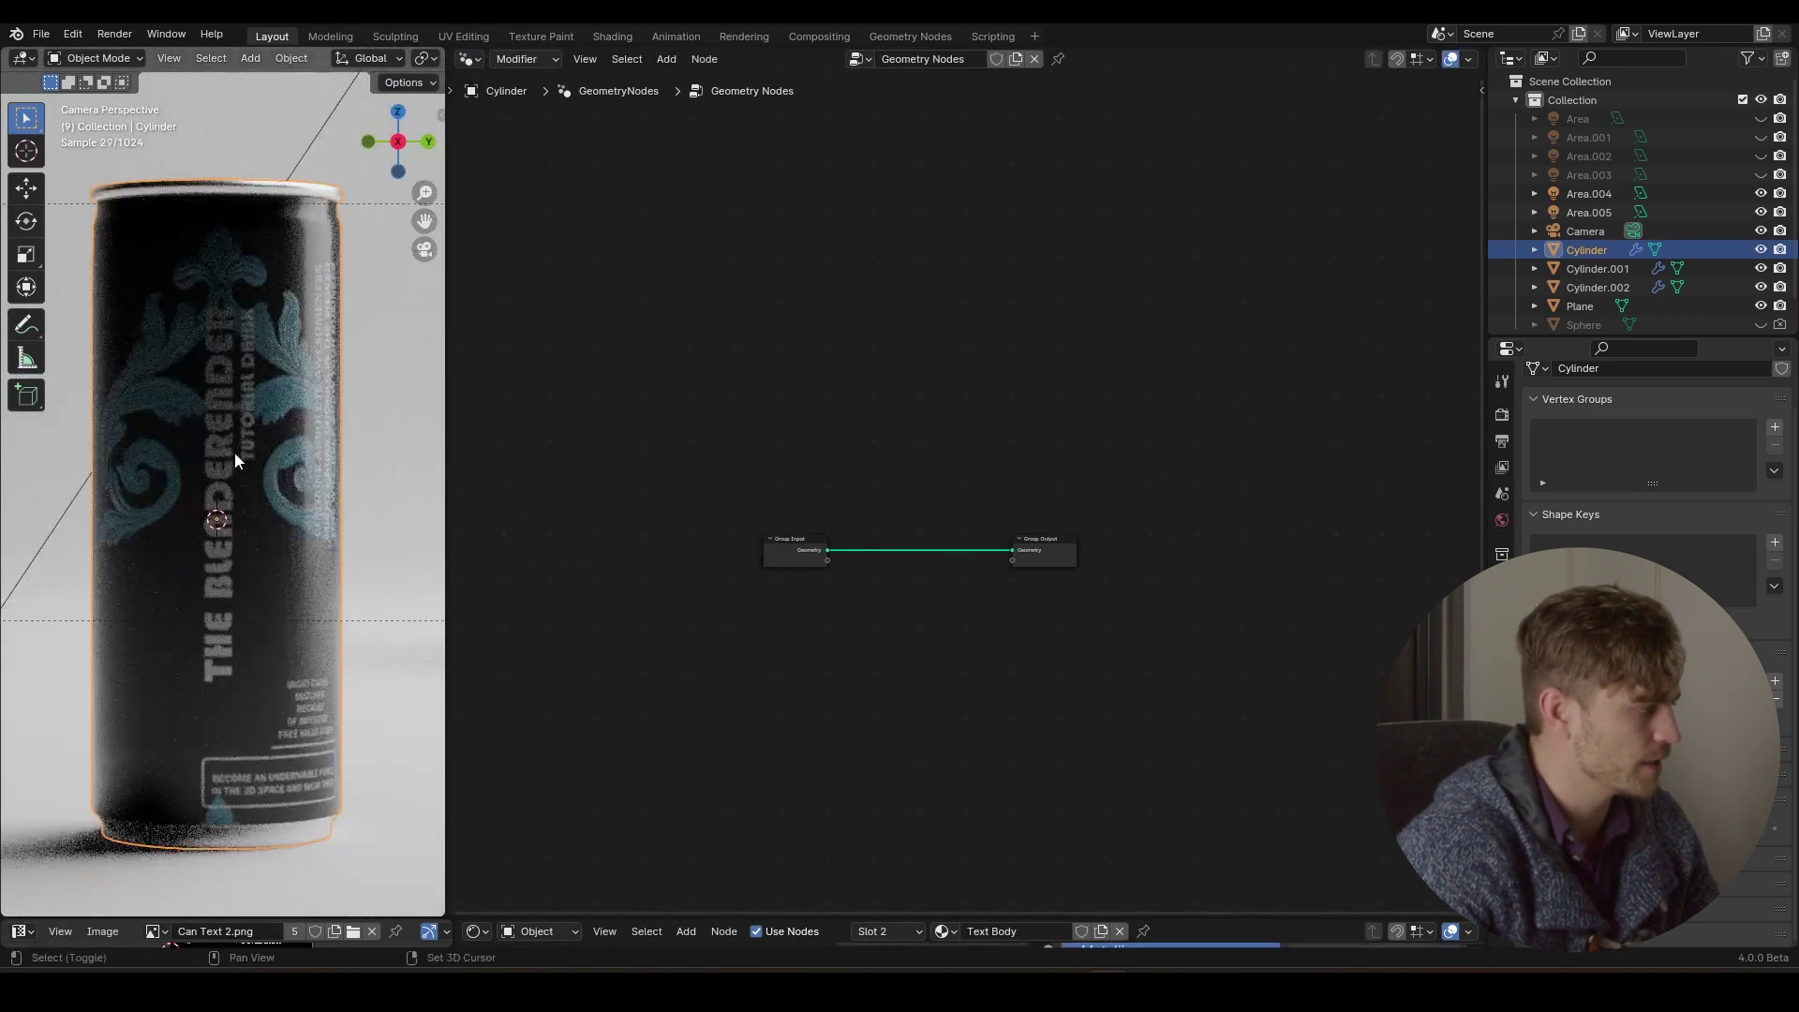
pyautogui.scroll(3, 802, 591)
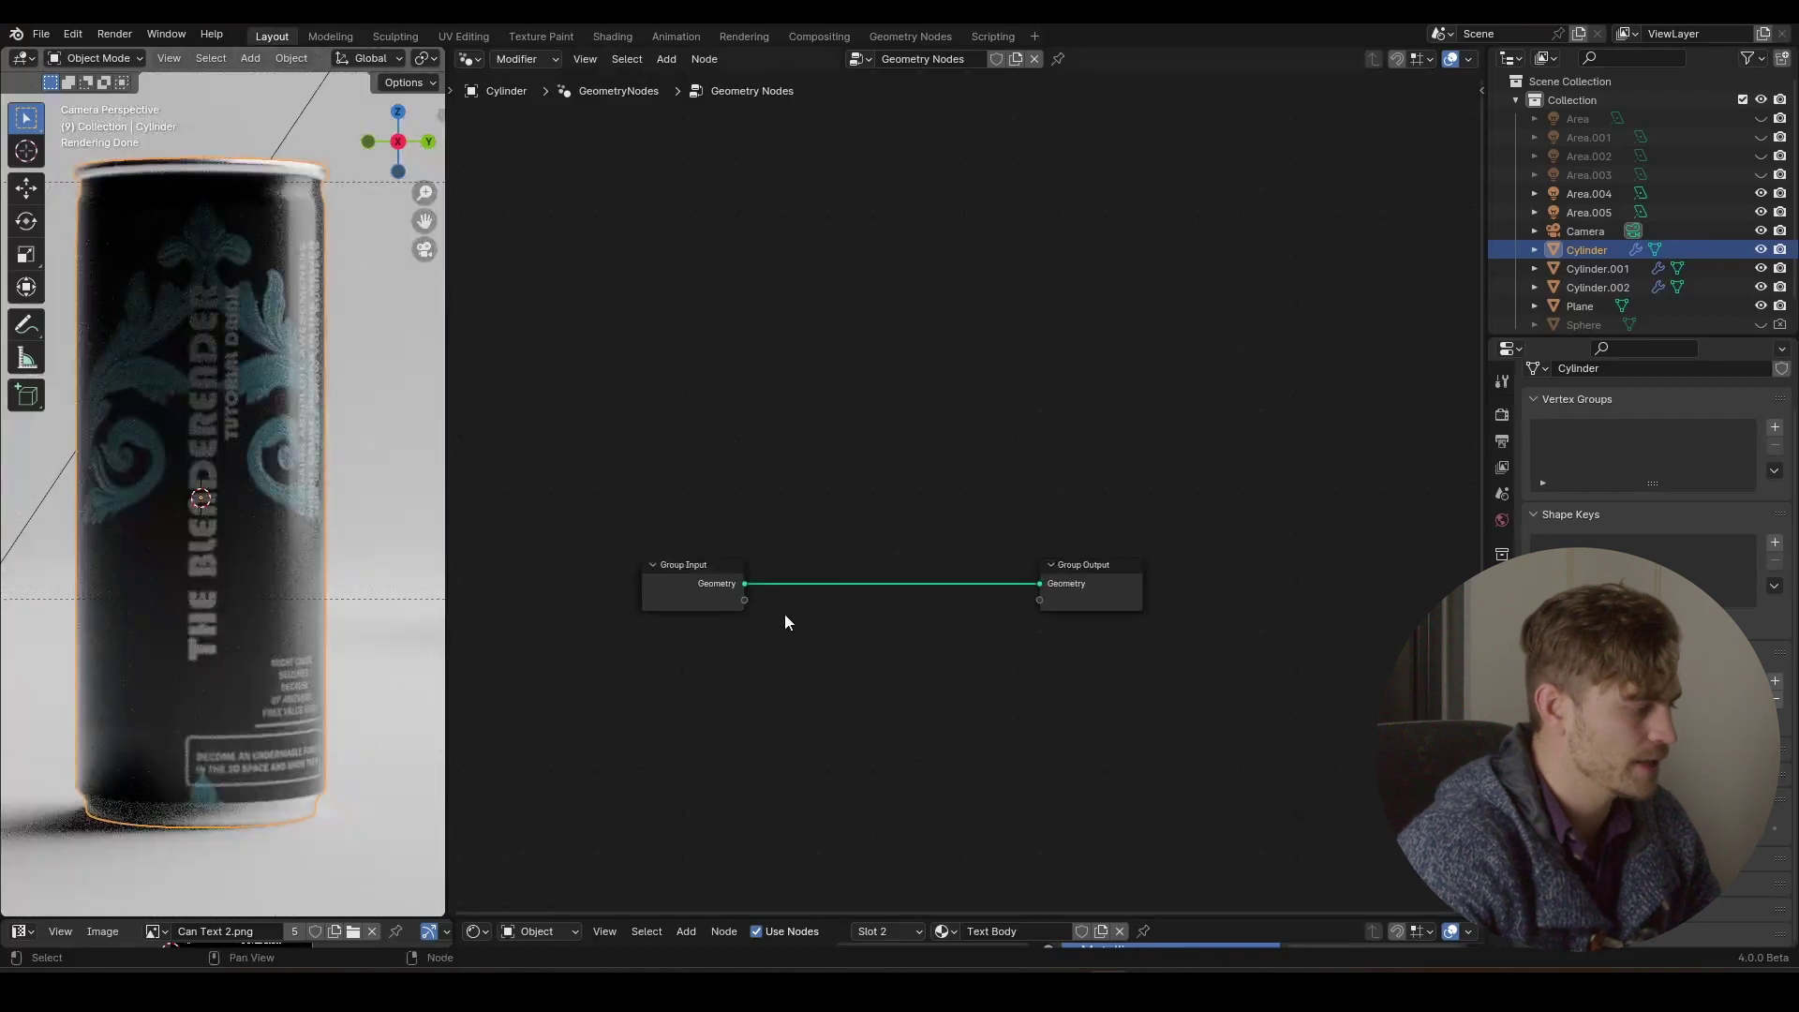
pyautogui.scroll(-2, 818, 634)
pyautogui.moveTo(1106, 538); pyautogui.dragTo(1340, 538)
pyautogui.moveTo(802, 530); pyautogui.dragTo(653, 541)
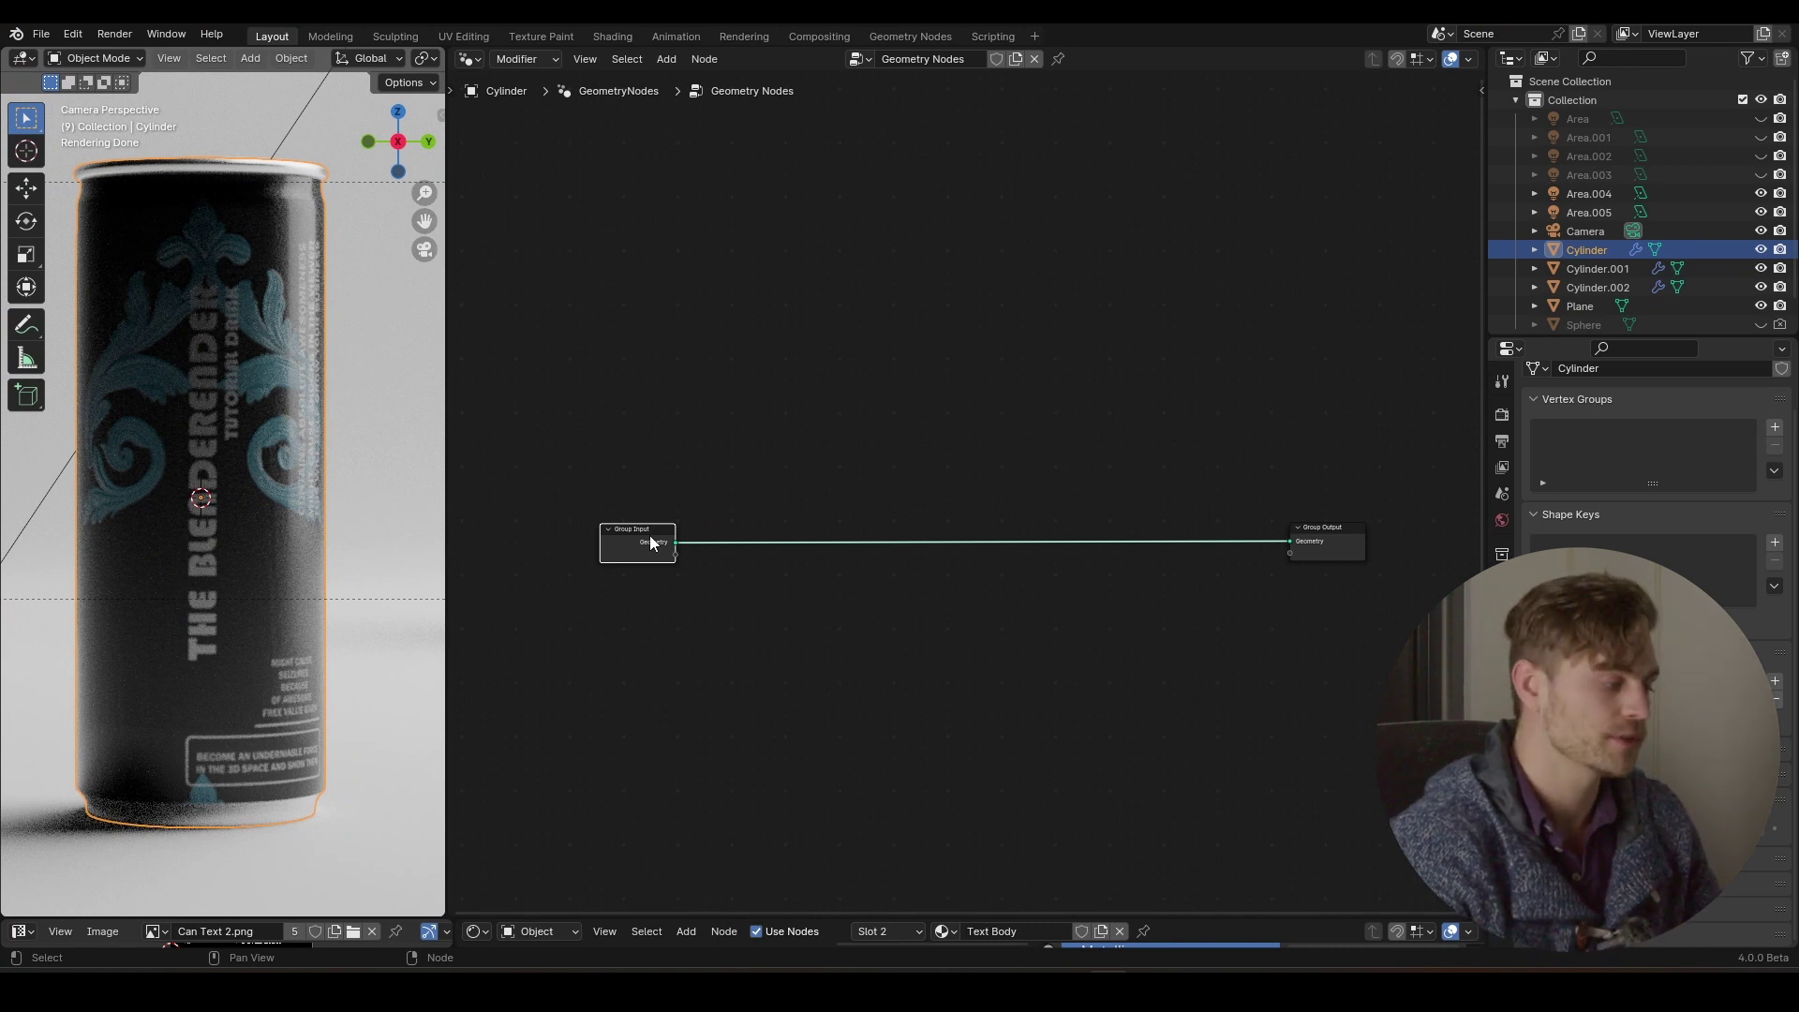
pyautogui.scroll(-5, 272, 375)
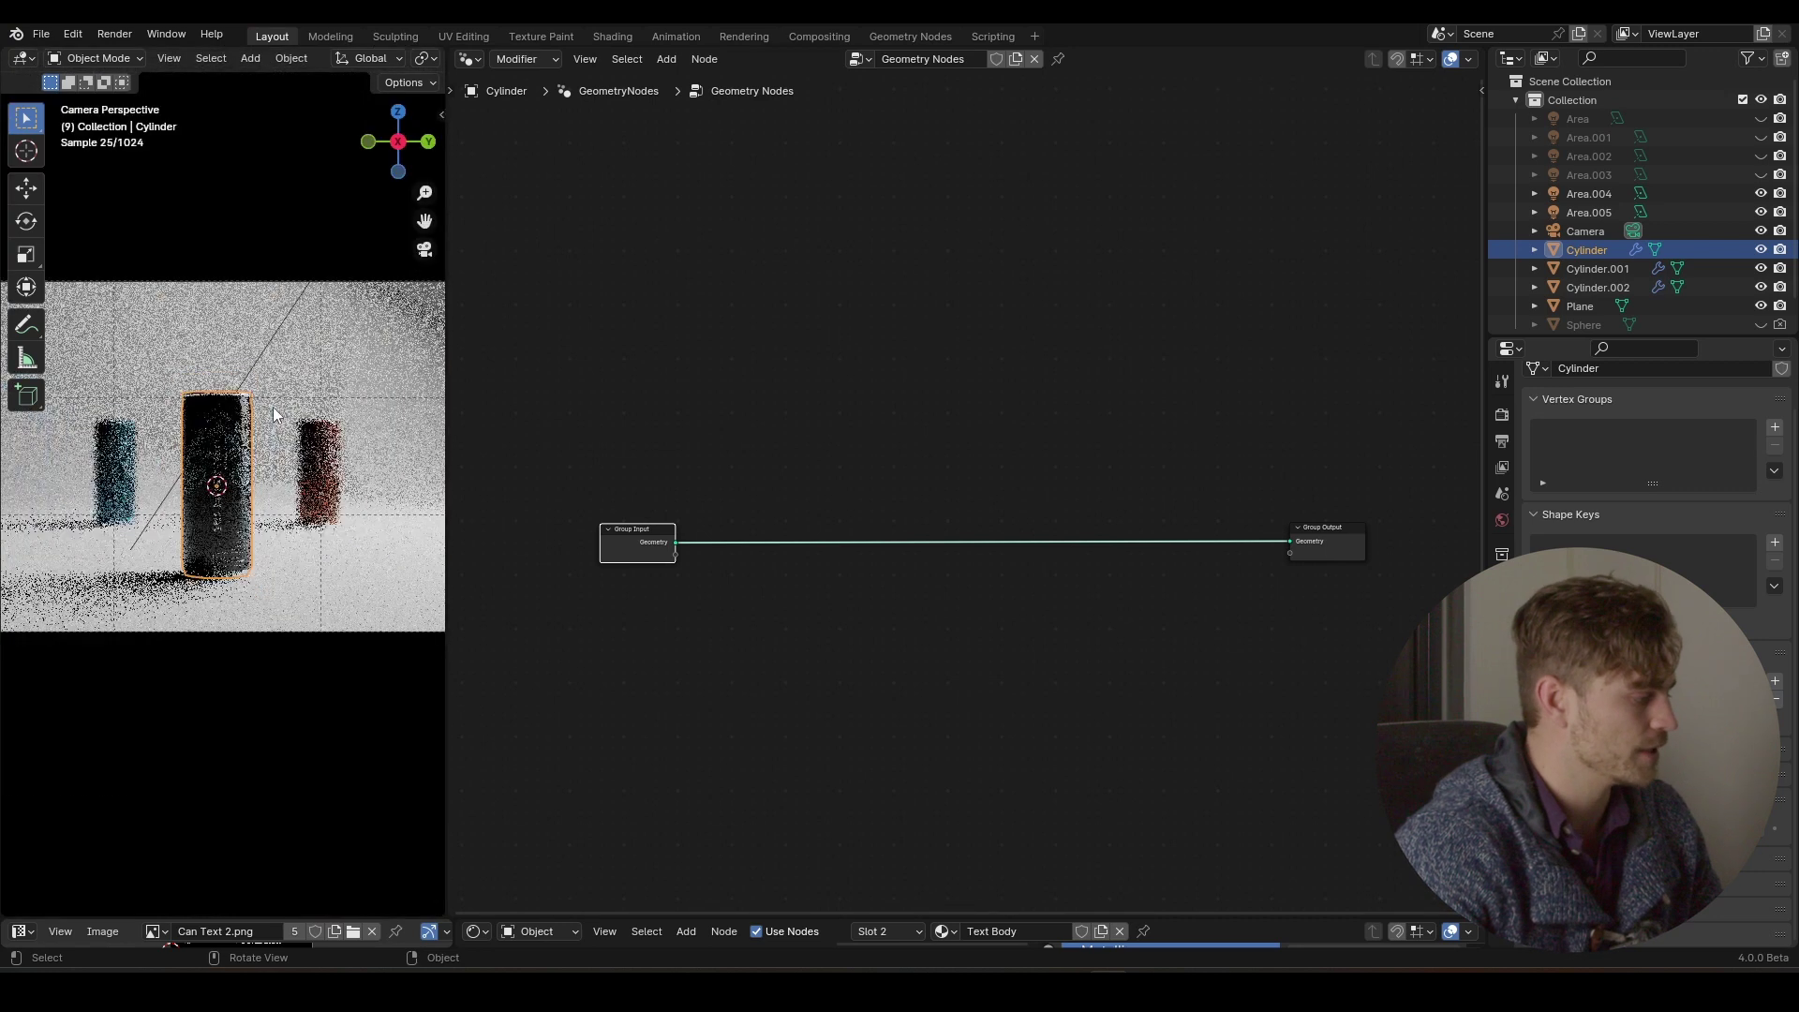
# - Add an Ico Sphere mesh and scale it down to 0.343
pyautogui.hotkey('shift', 'a')
pyautogui.moveTo(272, 407)
pyautogui.moveTo(255, 173)
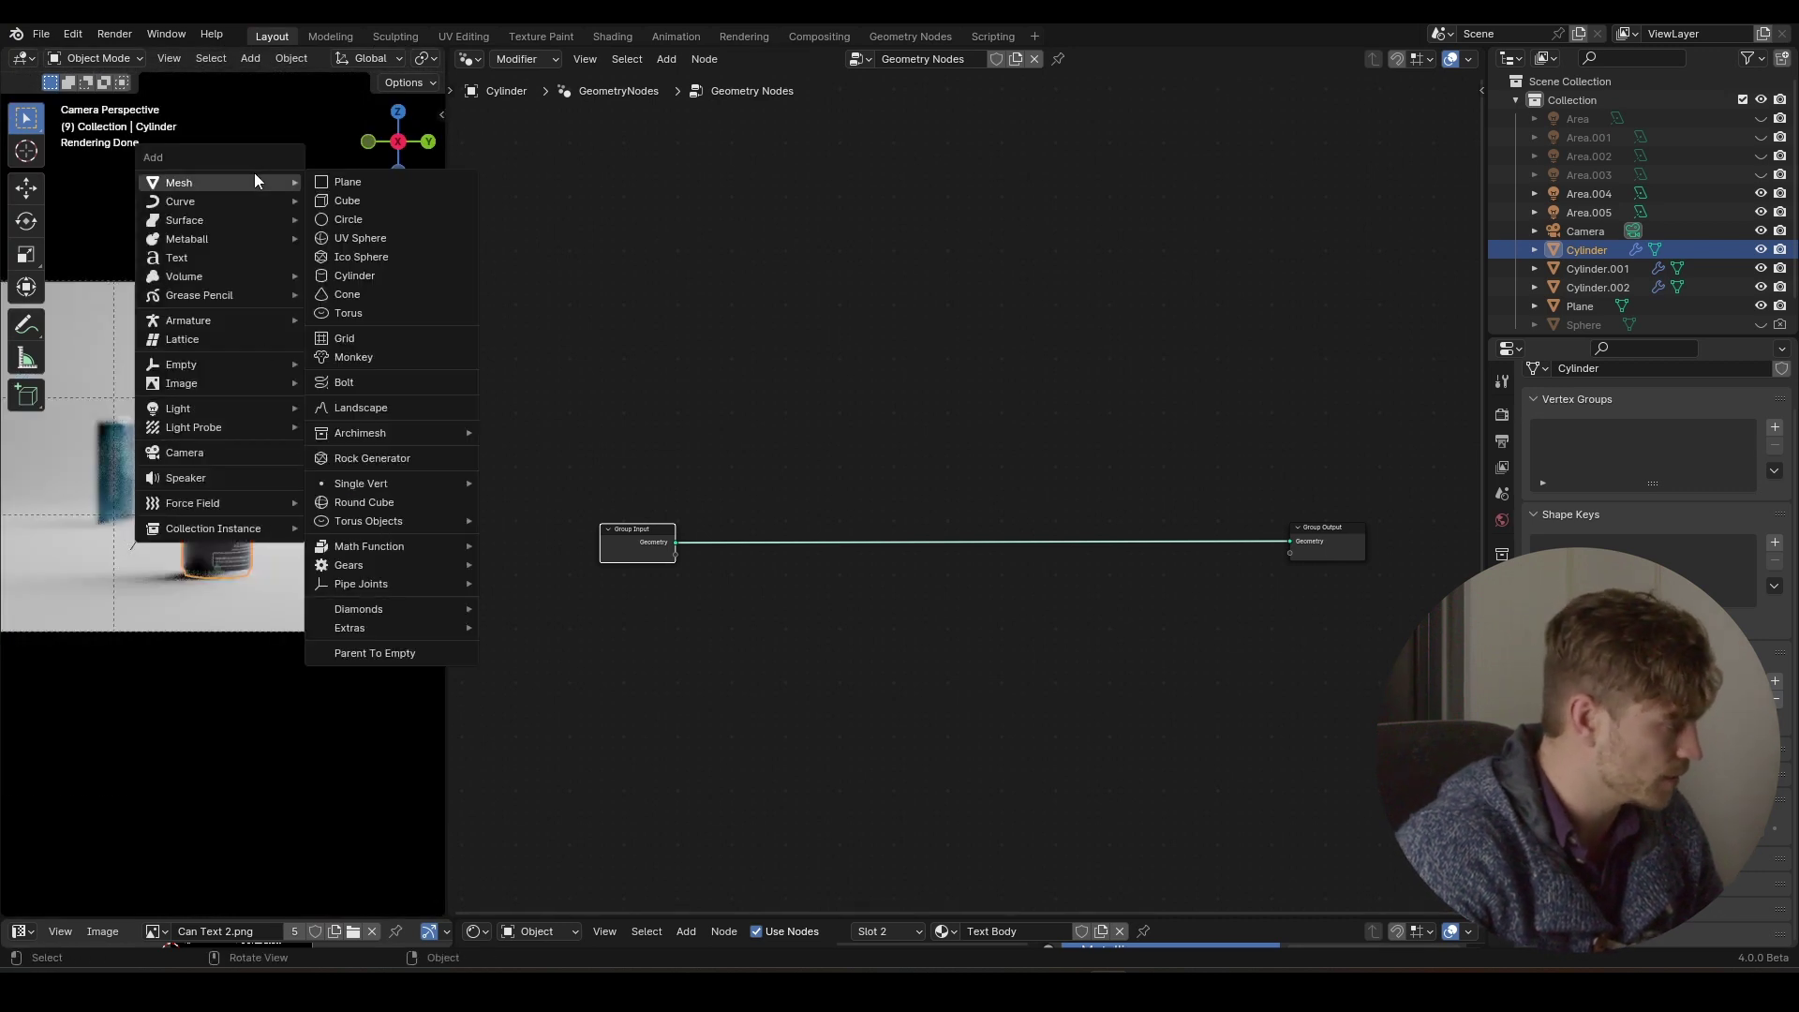
pyautogui.click(361, 257)
pyautogui.press('KP_Decimal')
pyautogui.press('s')
pyautogui.click(312, 622)
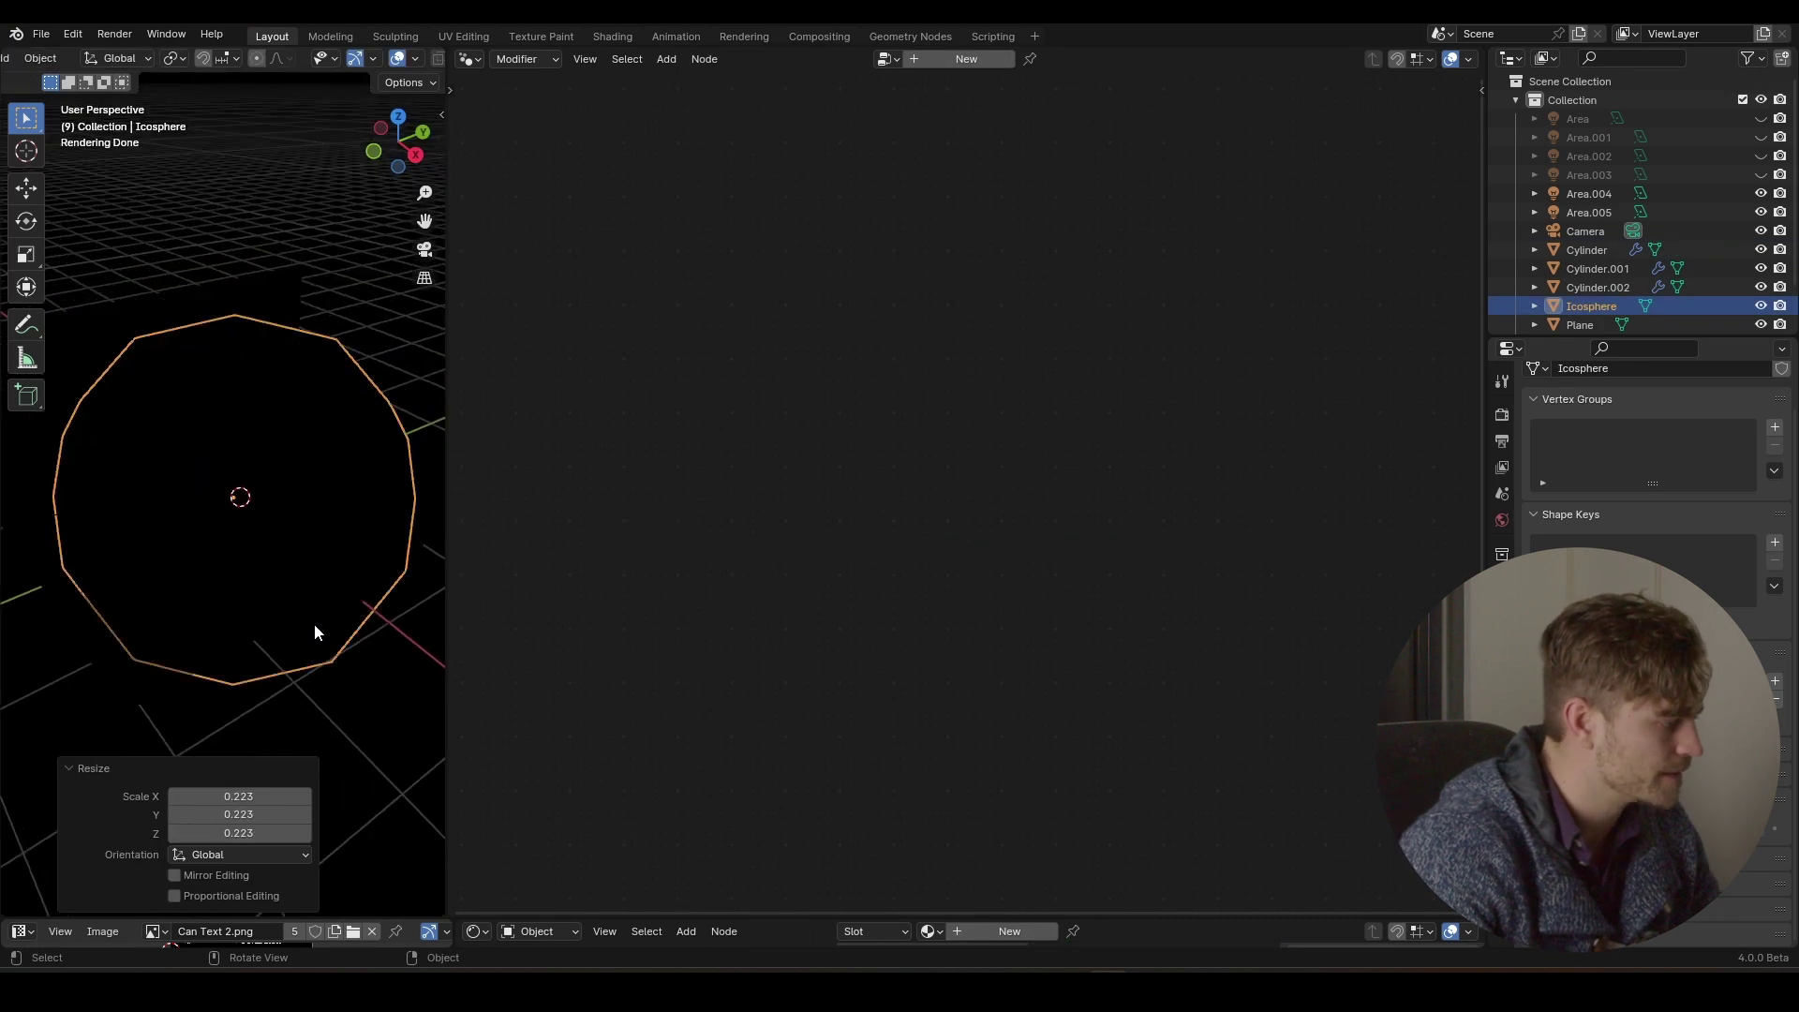
pyautogui.press('s')
pyautogui.click(200, 536)
# - Give the icosphere a new glass material with Transmission Weight 1.000 and Roughness 0.150
pyautogui.scroll(5, 269, 603)
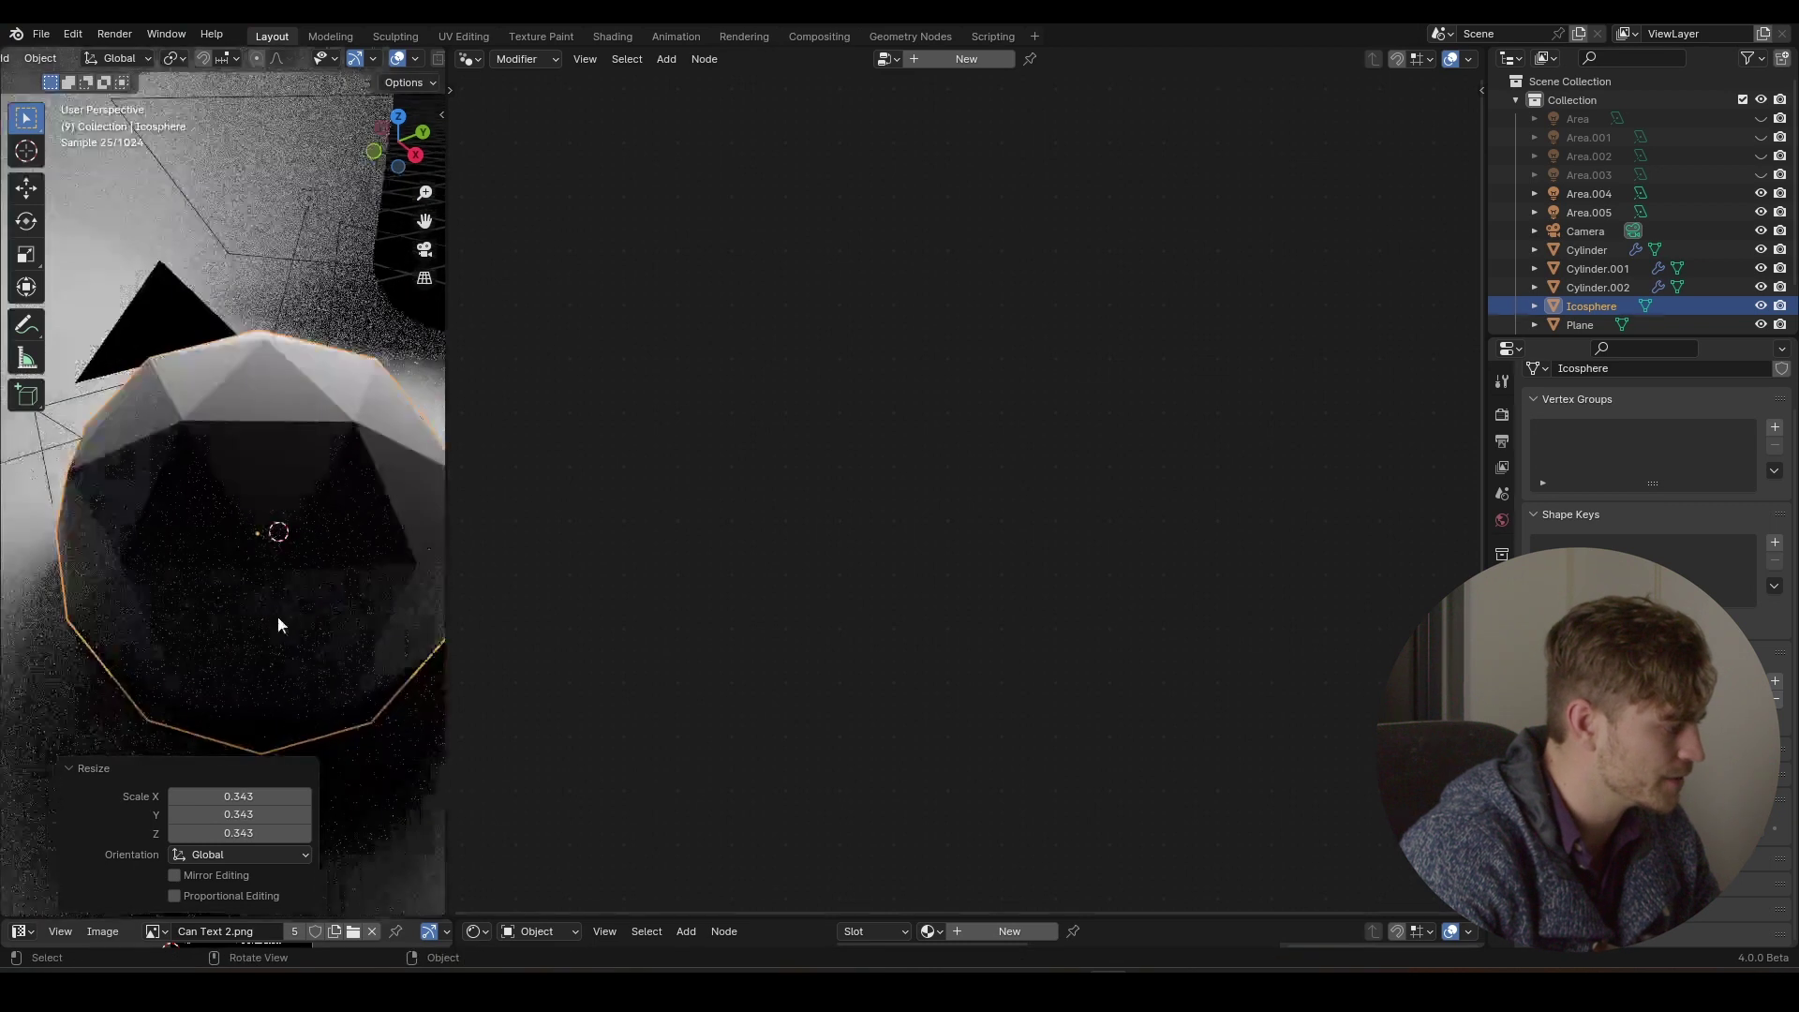
pyautogui.moveTo(520, 913); pyautogui.dragTo(599, 579)
pyautogui.click(979, 594)
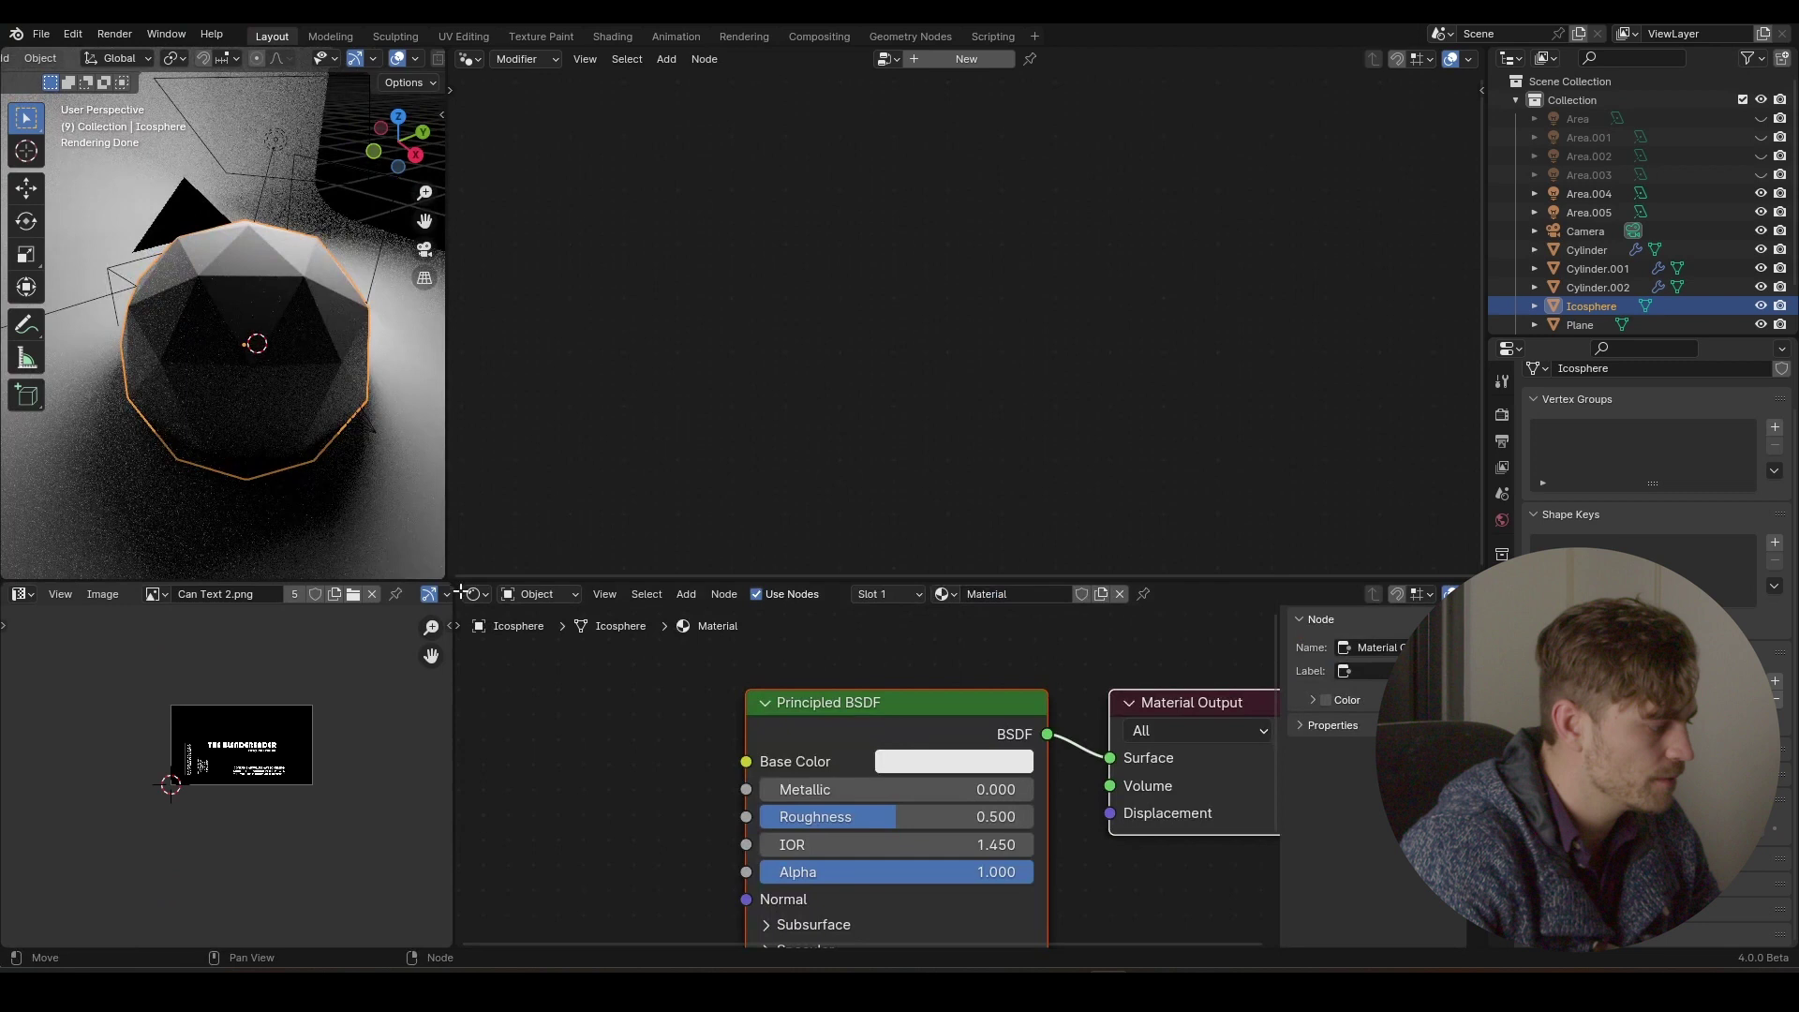
pyautogui.moveTo(459, 593); pyautogui.dragTo(352, 593)
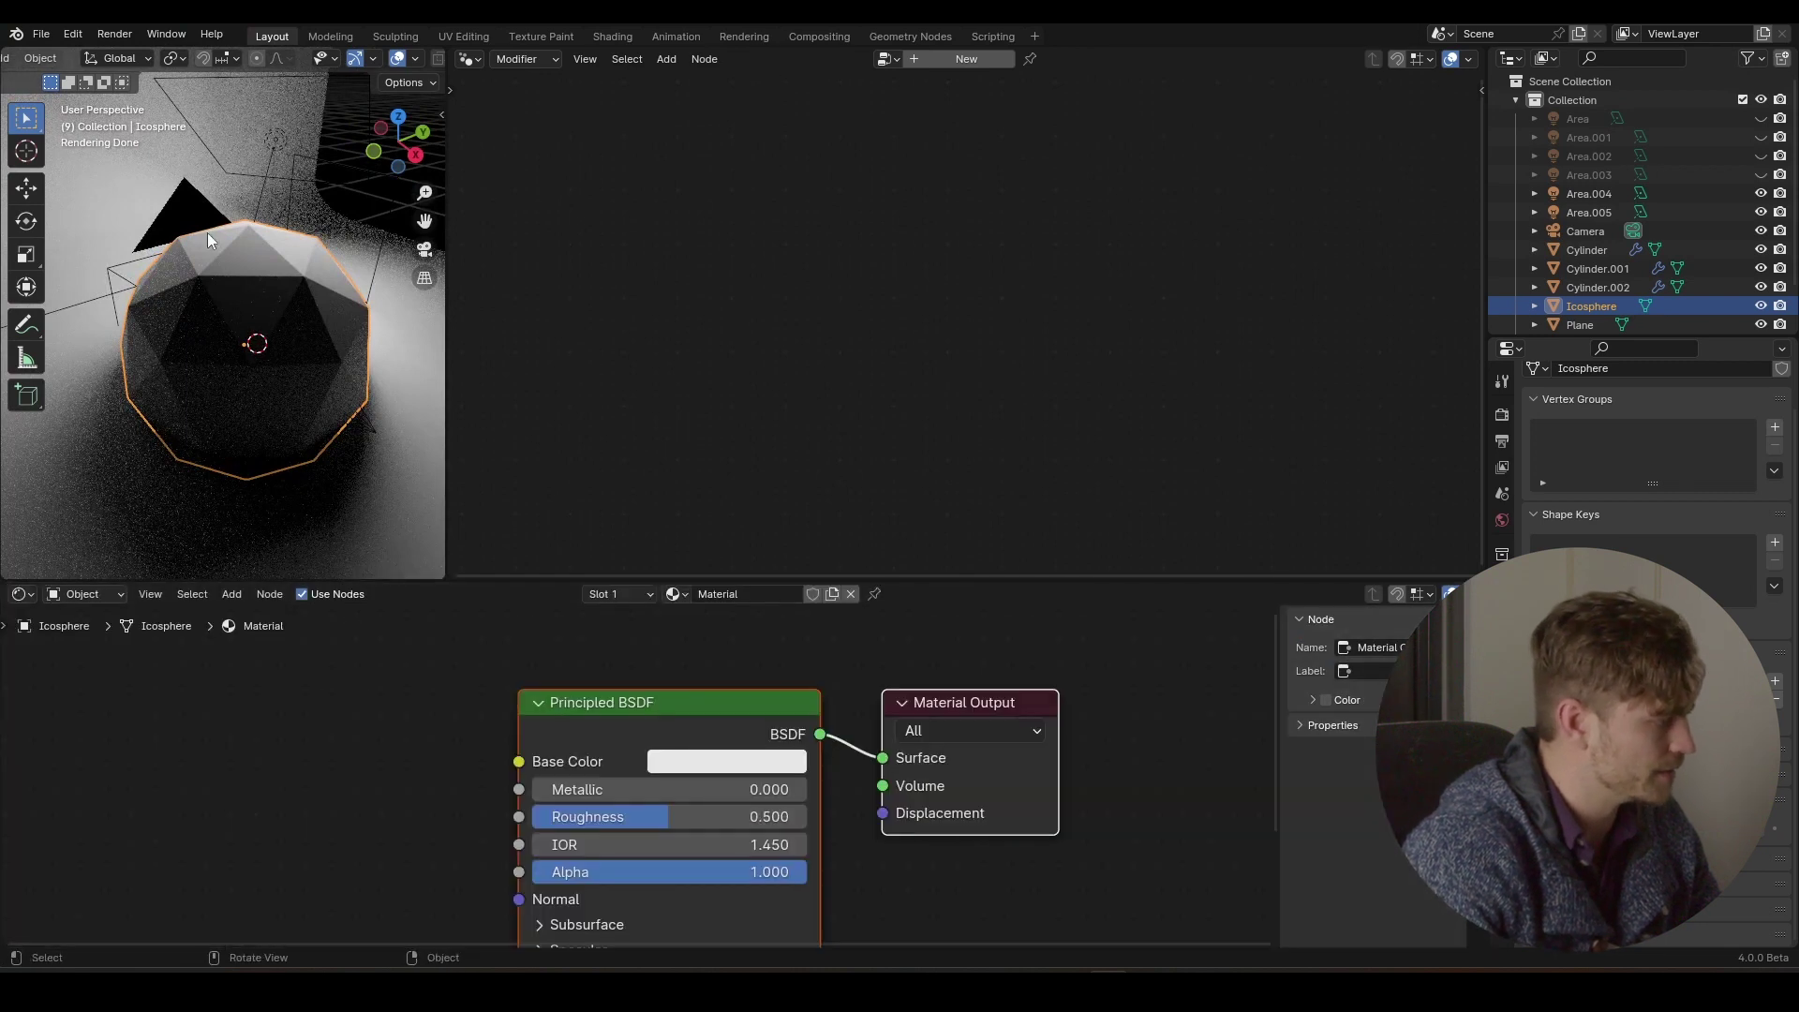
pyautogui.scroll(-2, 562, 821)
pyautogui.keyDown('shift'); pyautogui.scroll(-3, 566, 822); pyautogui.keyUp('shift')
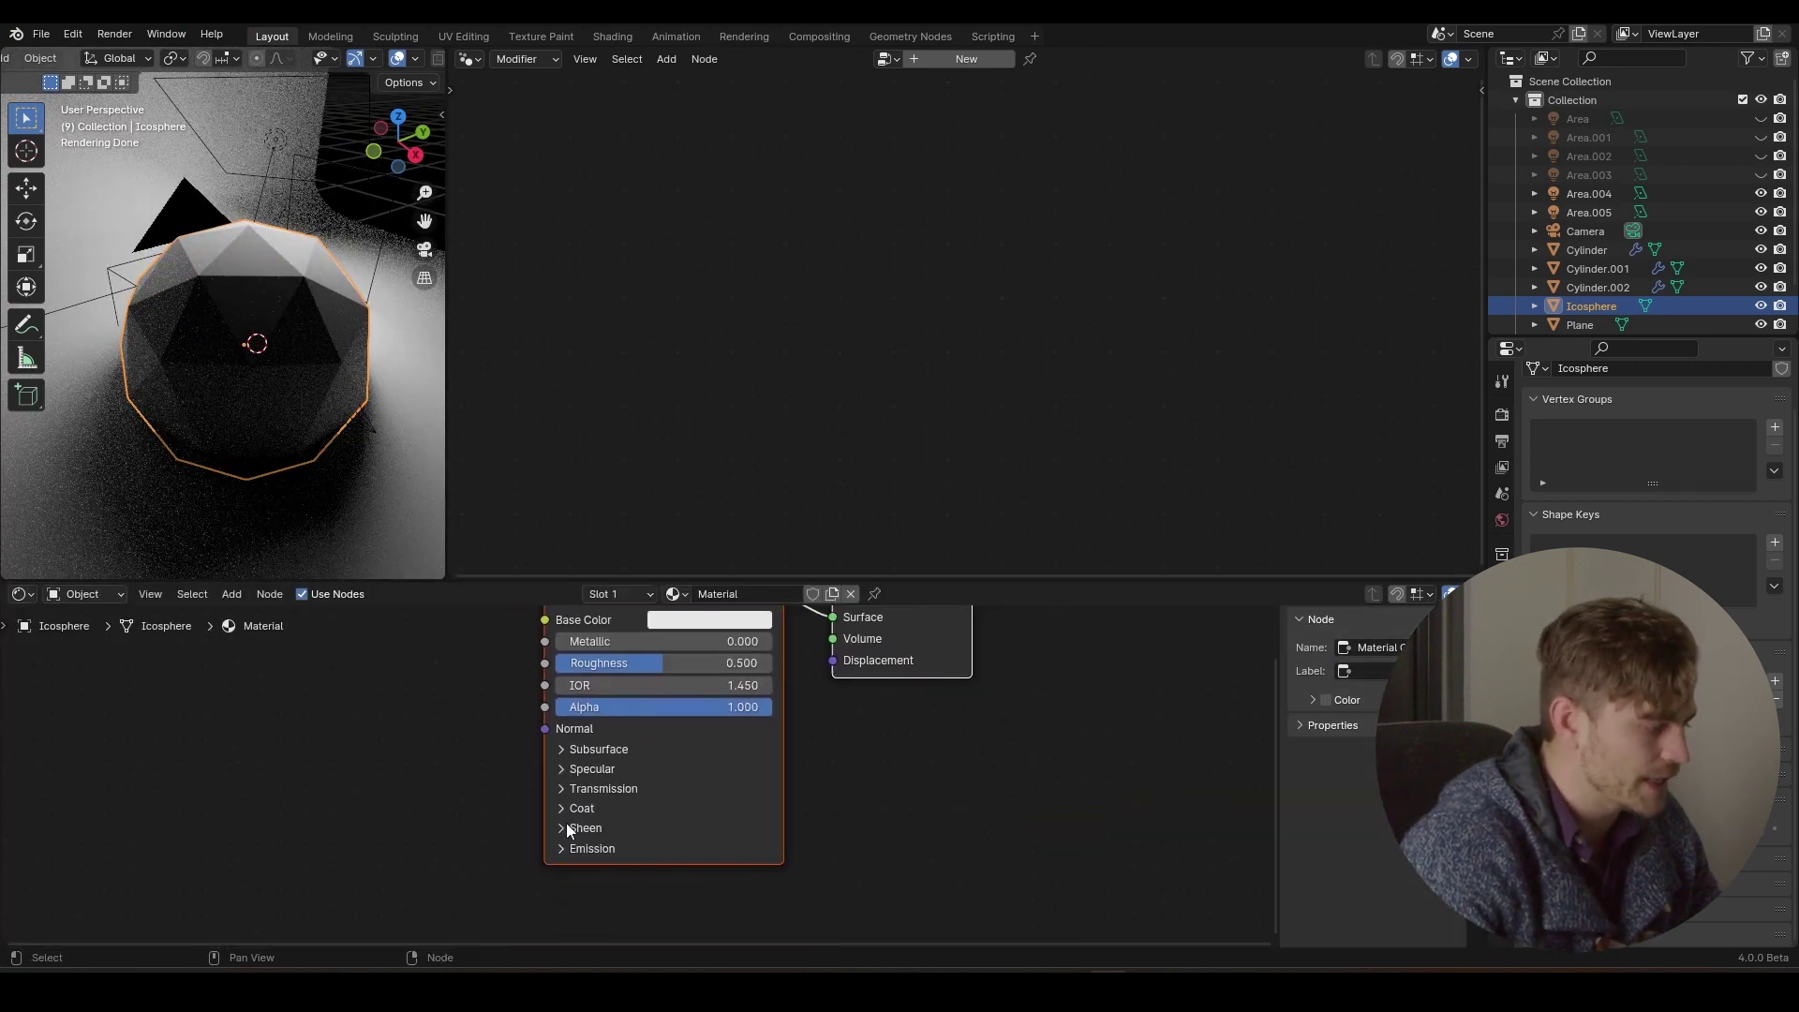
pyautogui.click(561, 796)
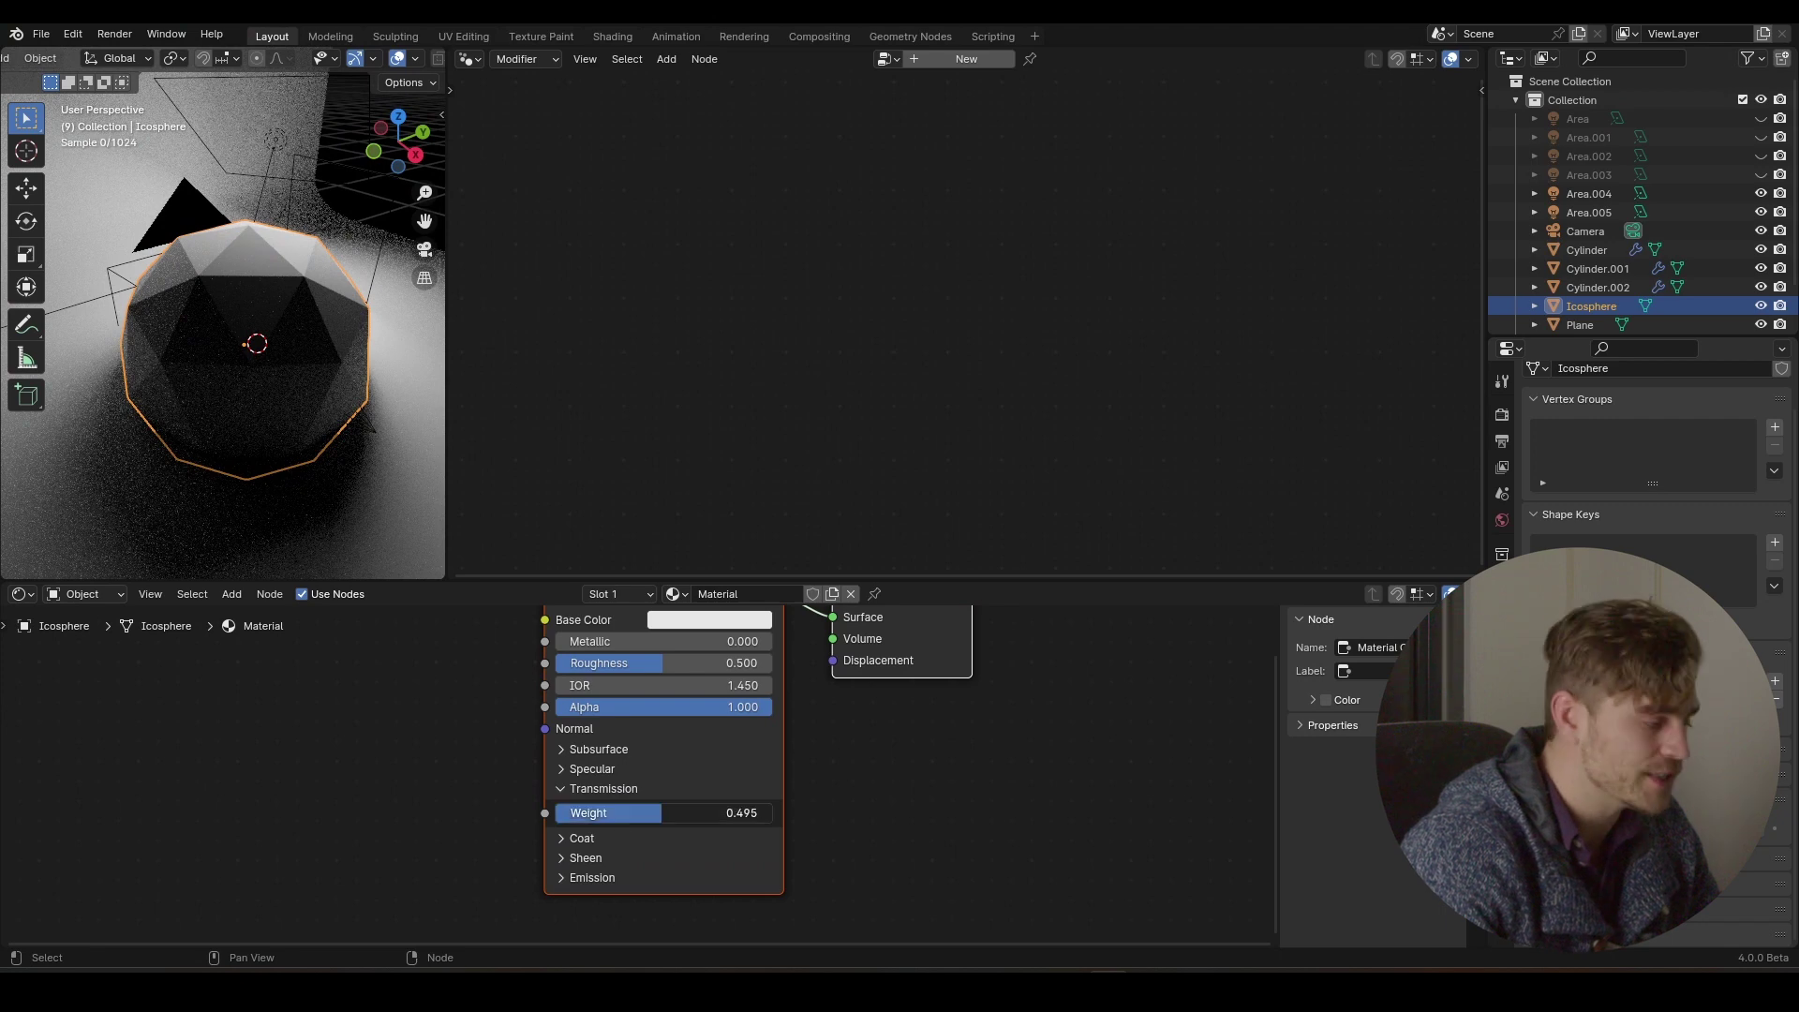
pyautogui.moveTo(661, 812); pyautogui.dragTo(775, 815)
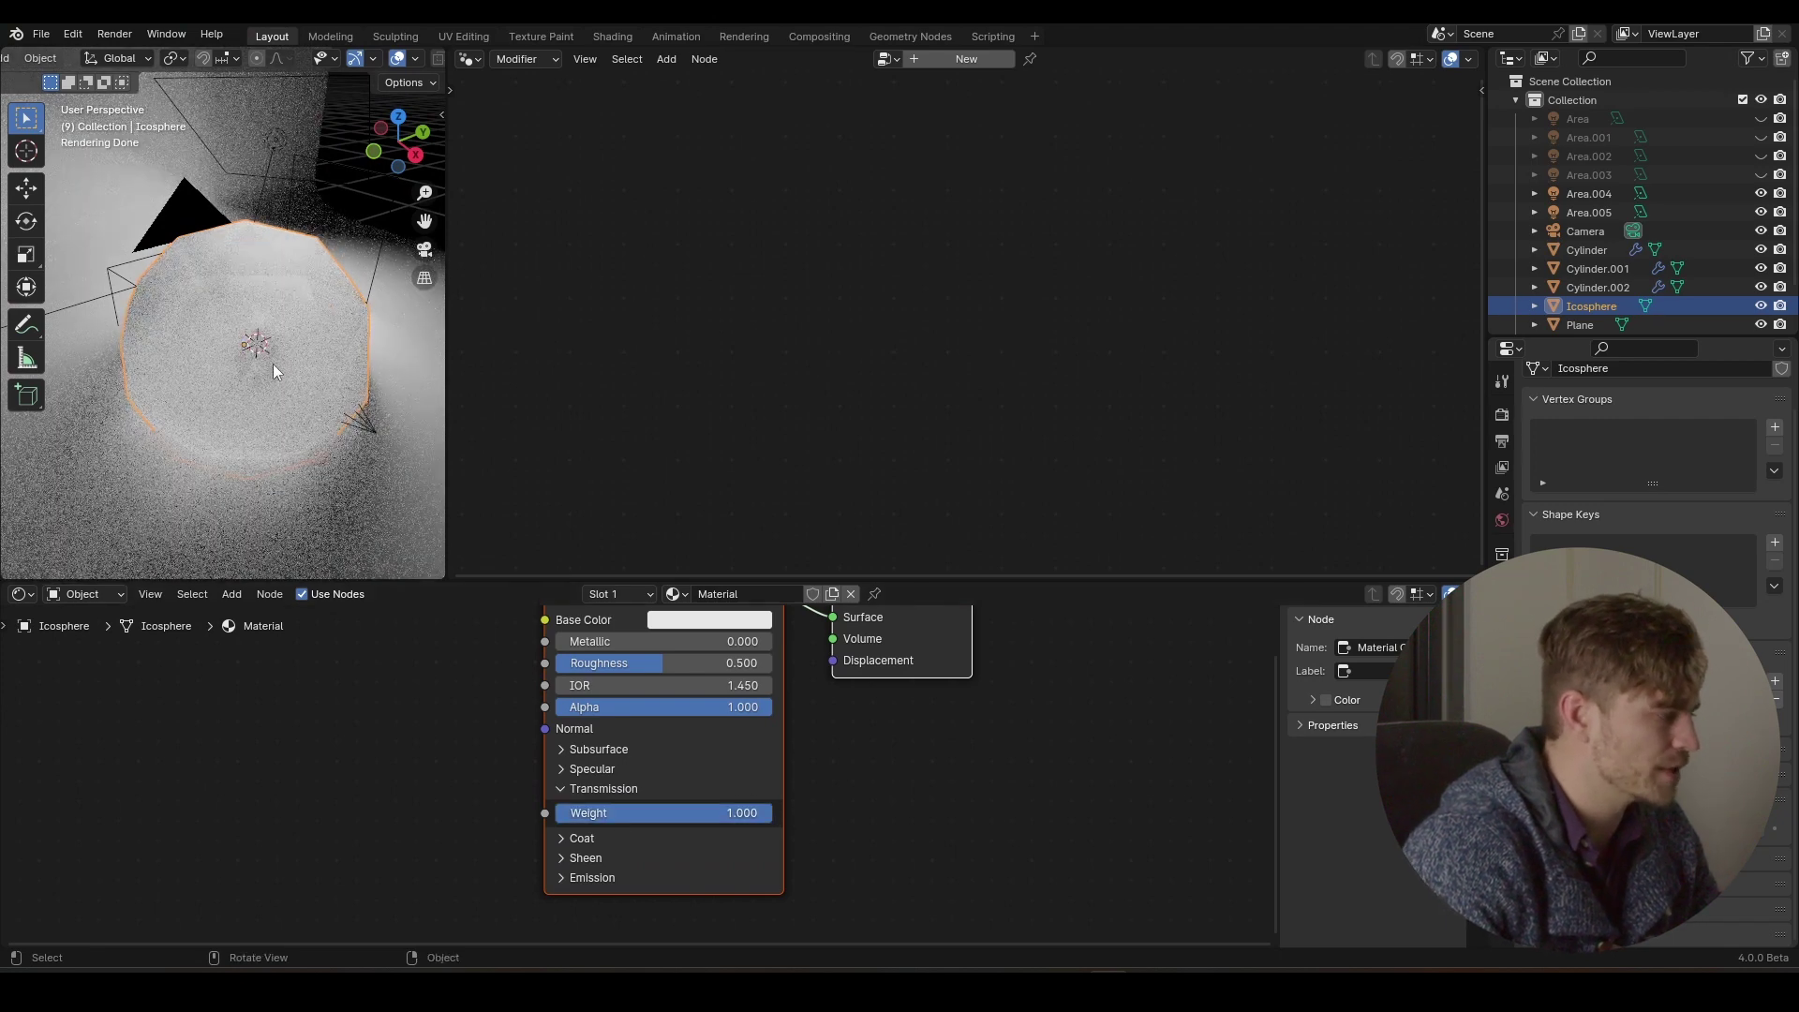
pyautogui.moveTo(273, 371); pyautogui.dragTo(318, 419, button='middle')
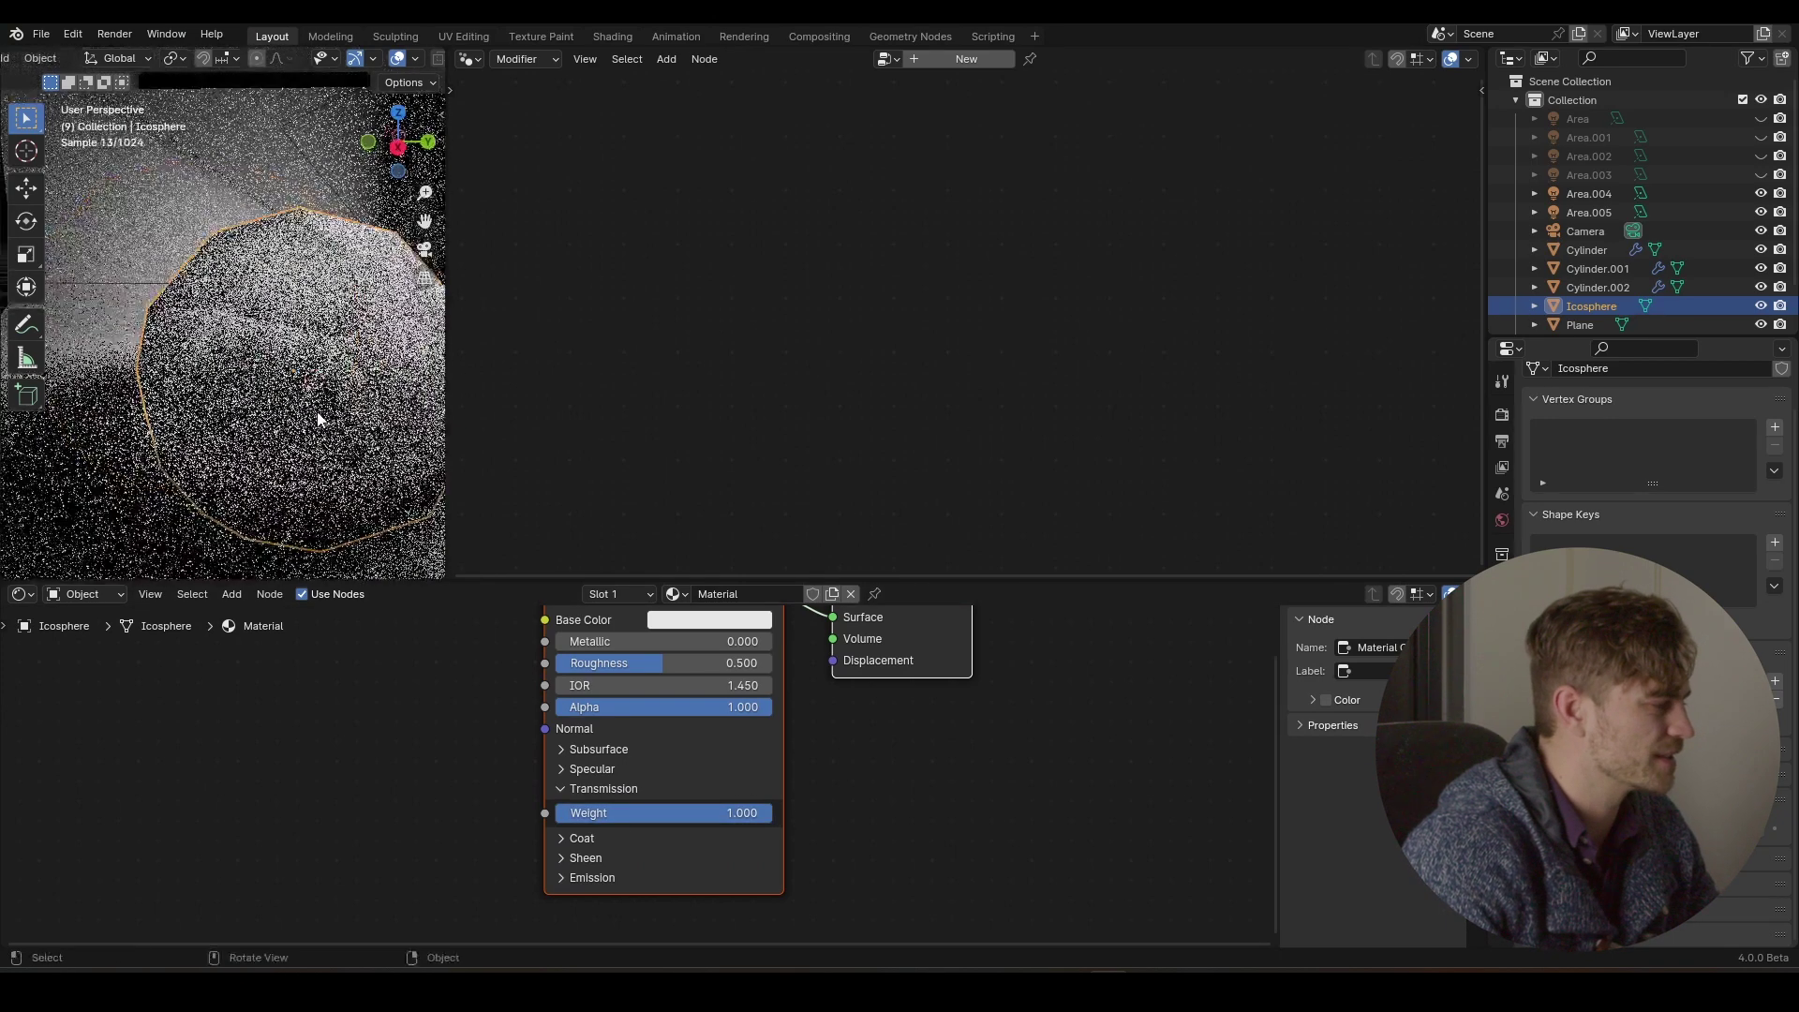
pyautogui.moveTo(318, 419); pyautogui.dragTo(272, 349)
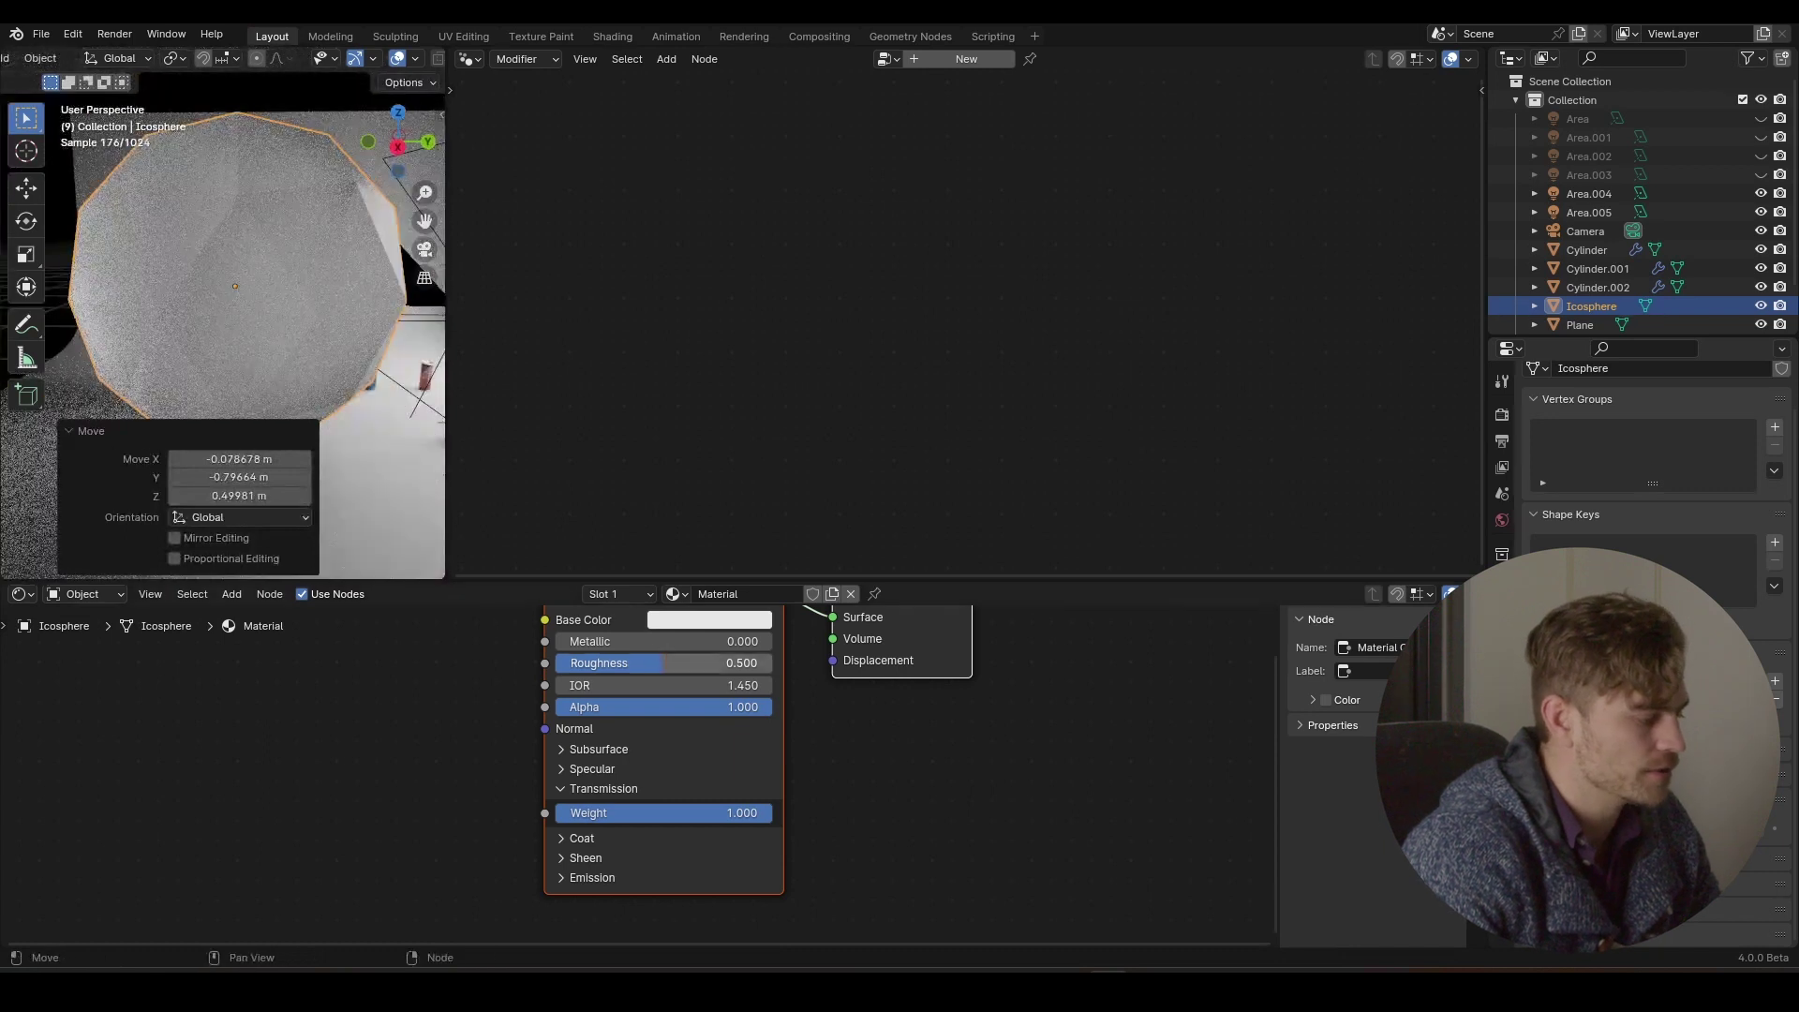
pyautogui.moveTo(662, 663); pyautogui.dragTo(600, 662)
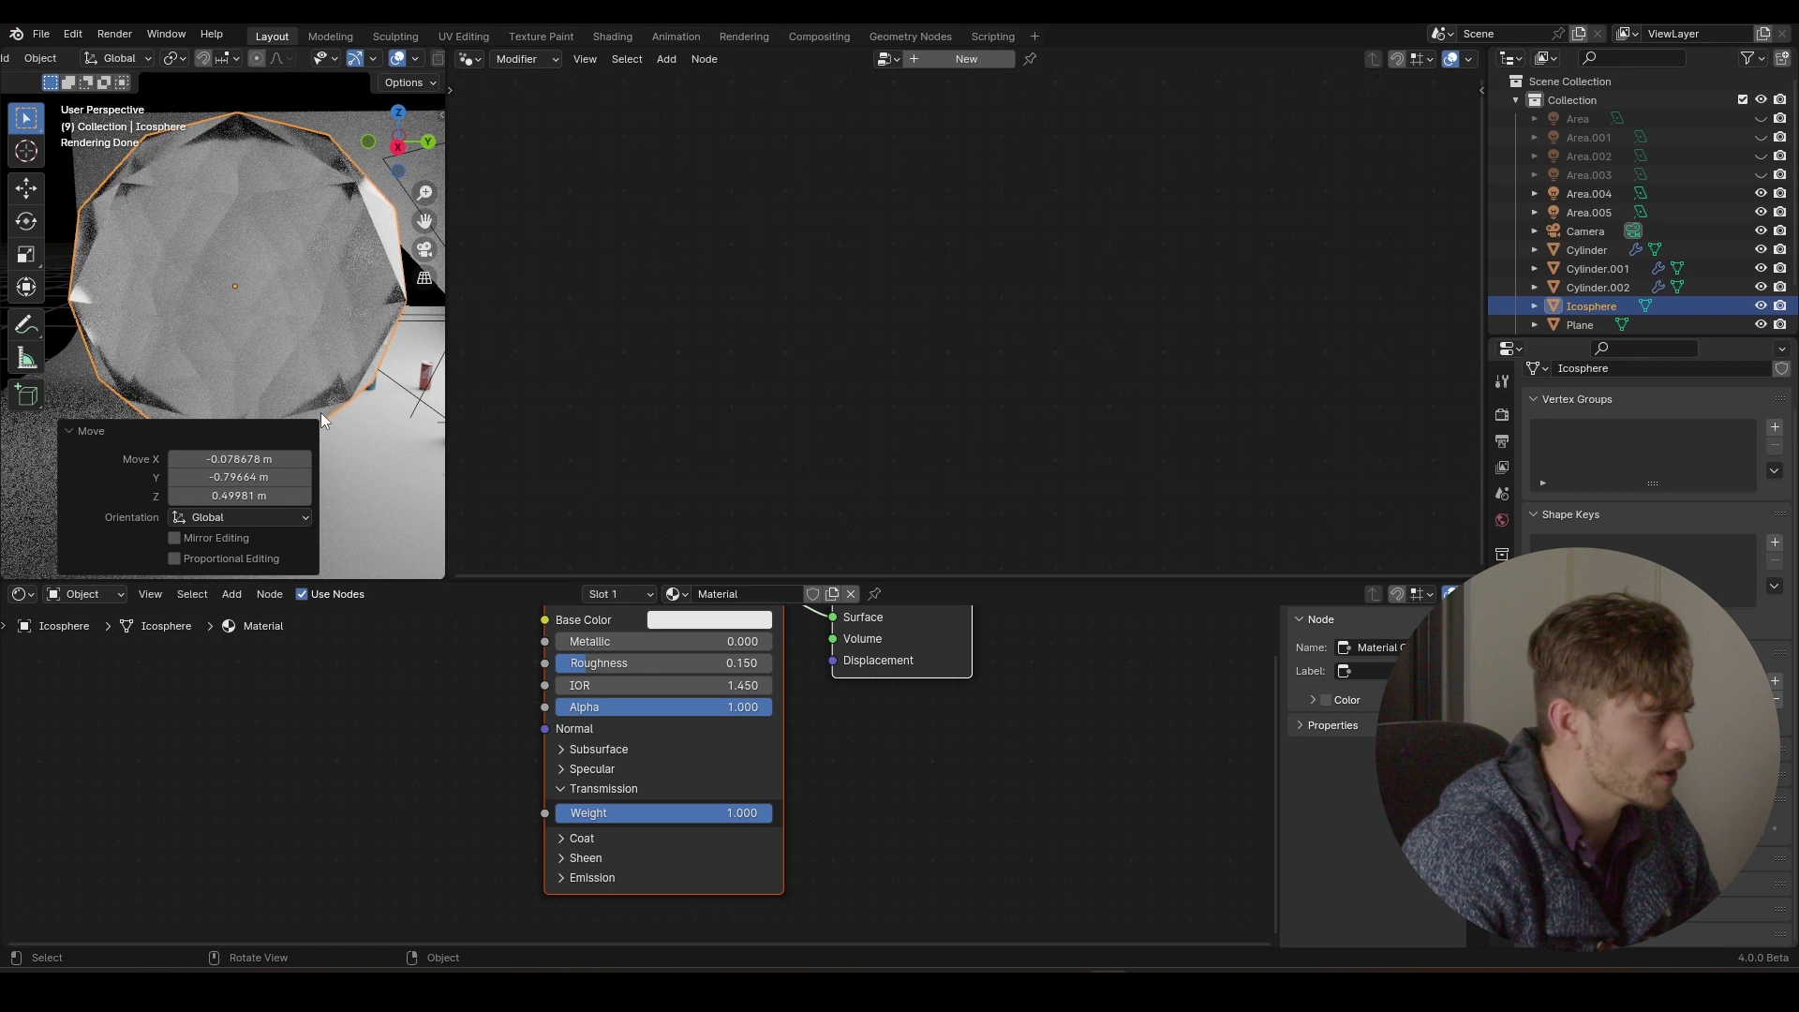
# - Shade the icosphere smooth and move it to a new spot near the cans
pyautogui.rightClick(269, 296)
pyautogui.click(269, 296)
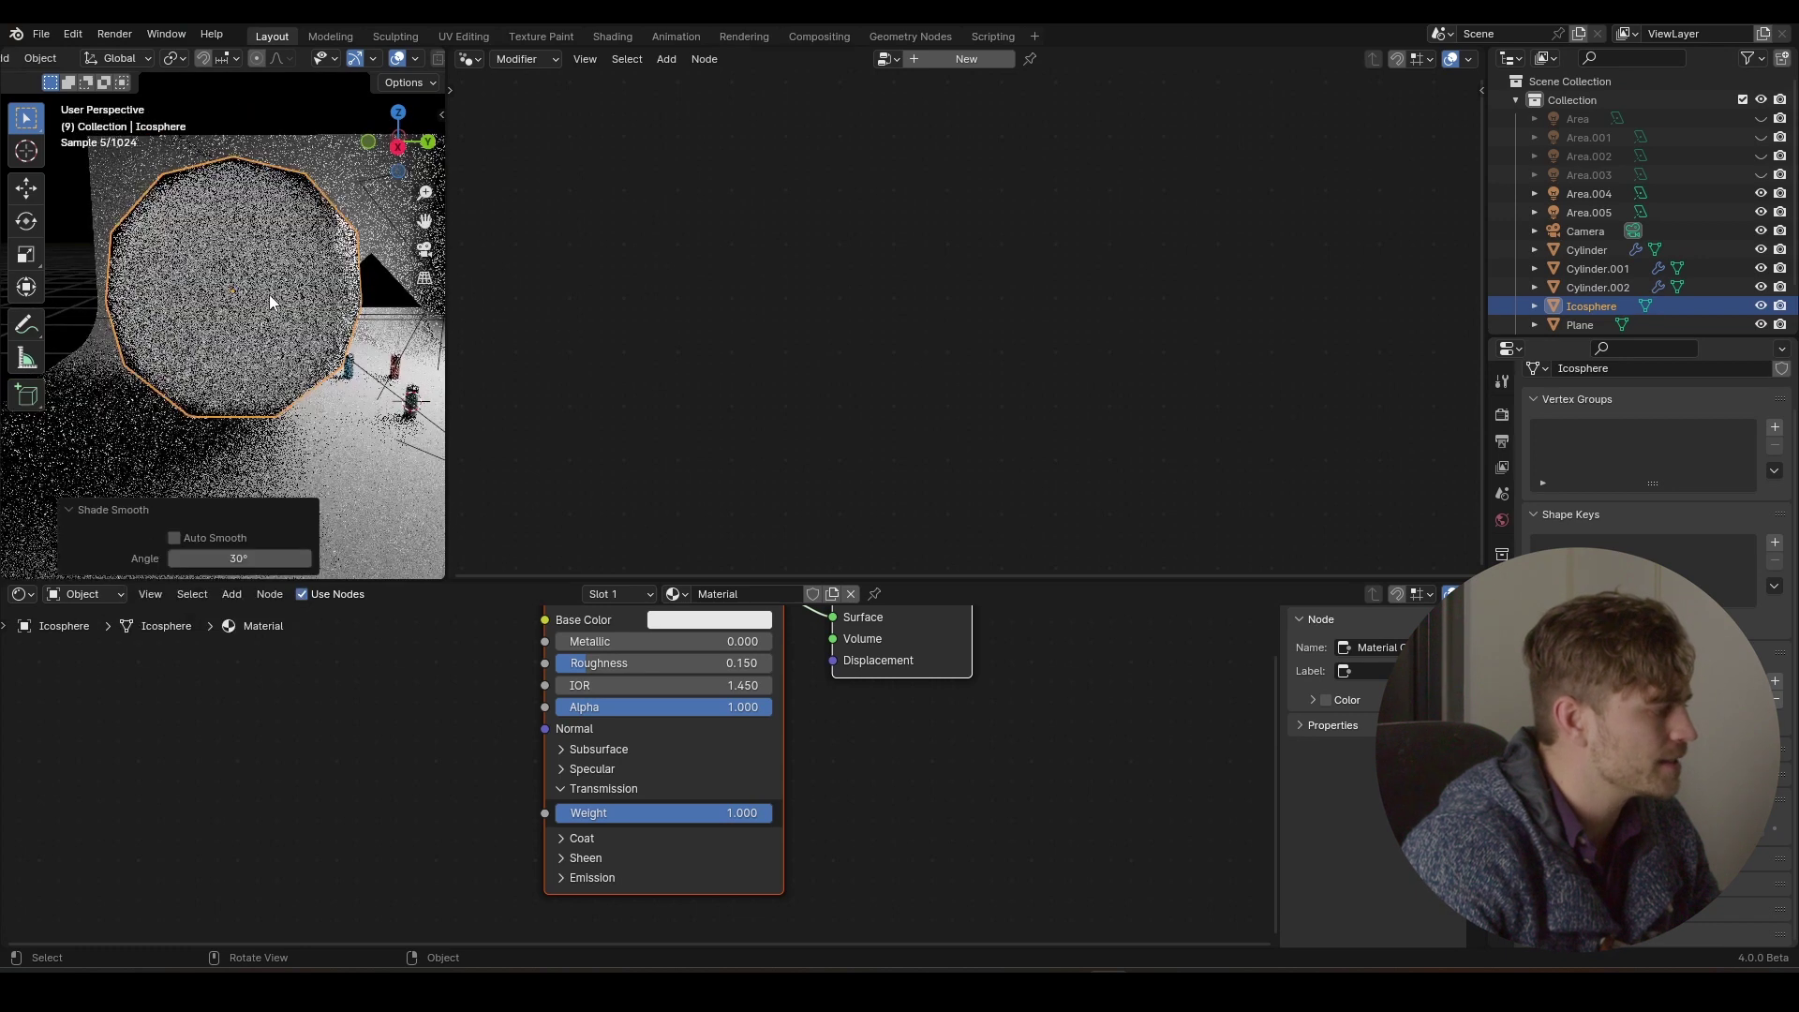
pyautogui.press('g')
pyautogui.click(201, 313)
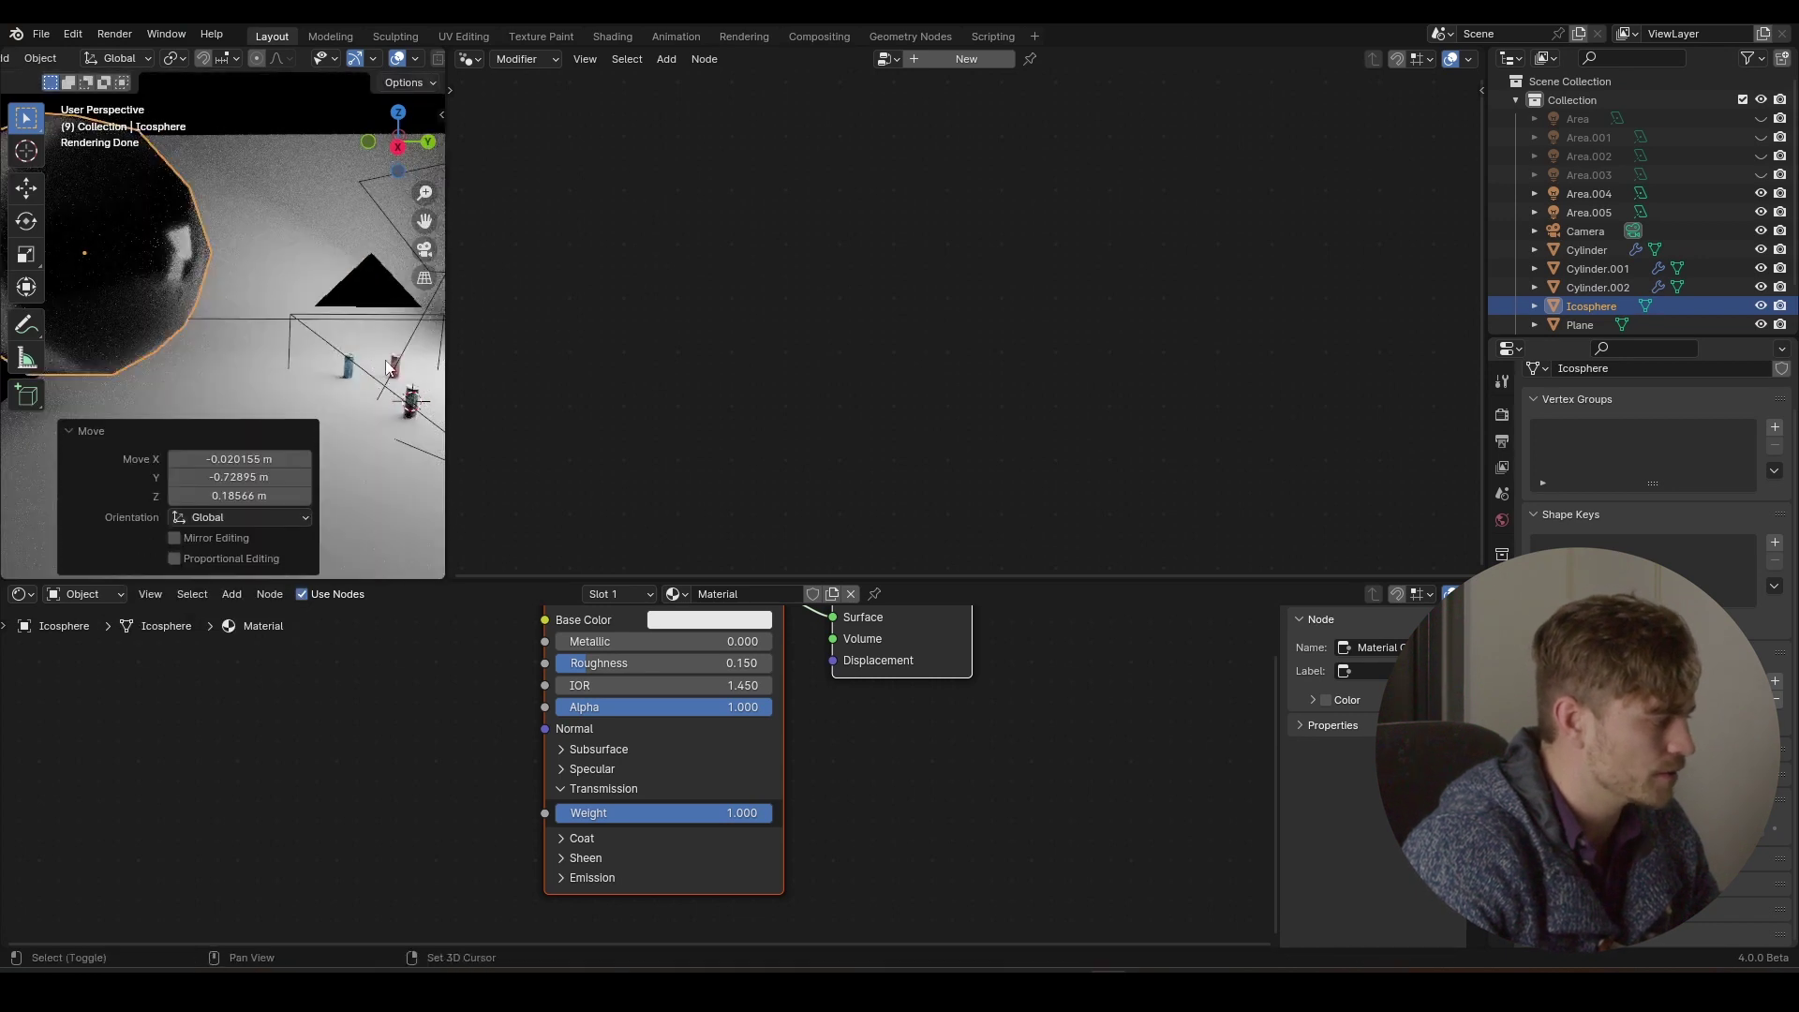
pyautogui.press('g')
pyautogui.click(340, 365)
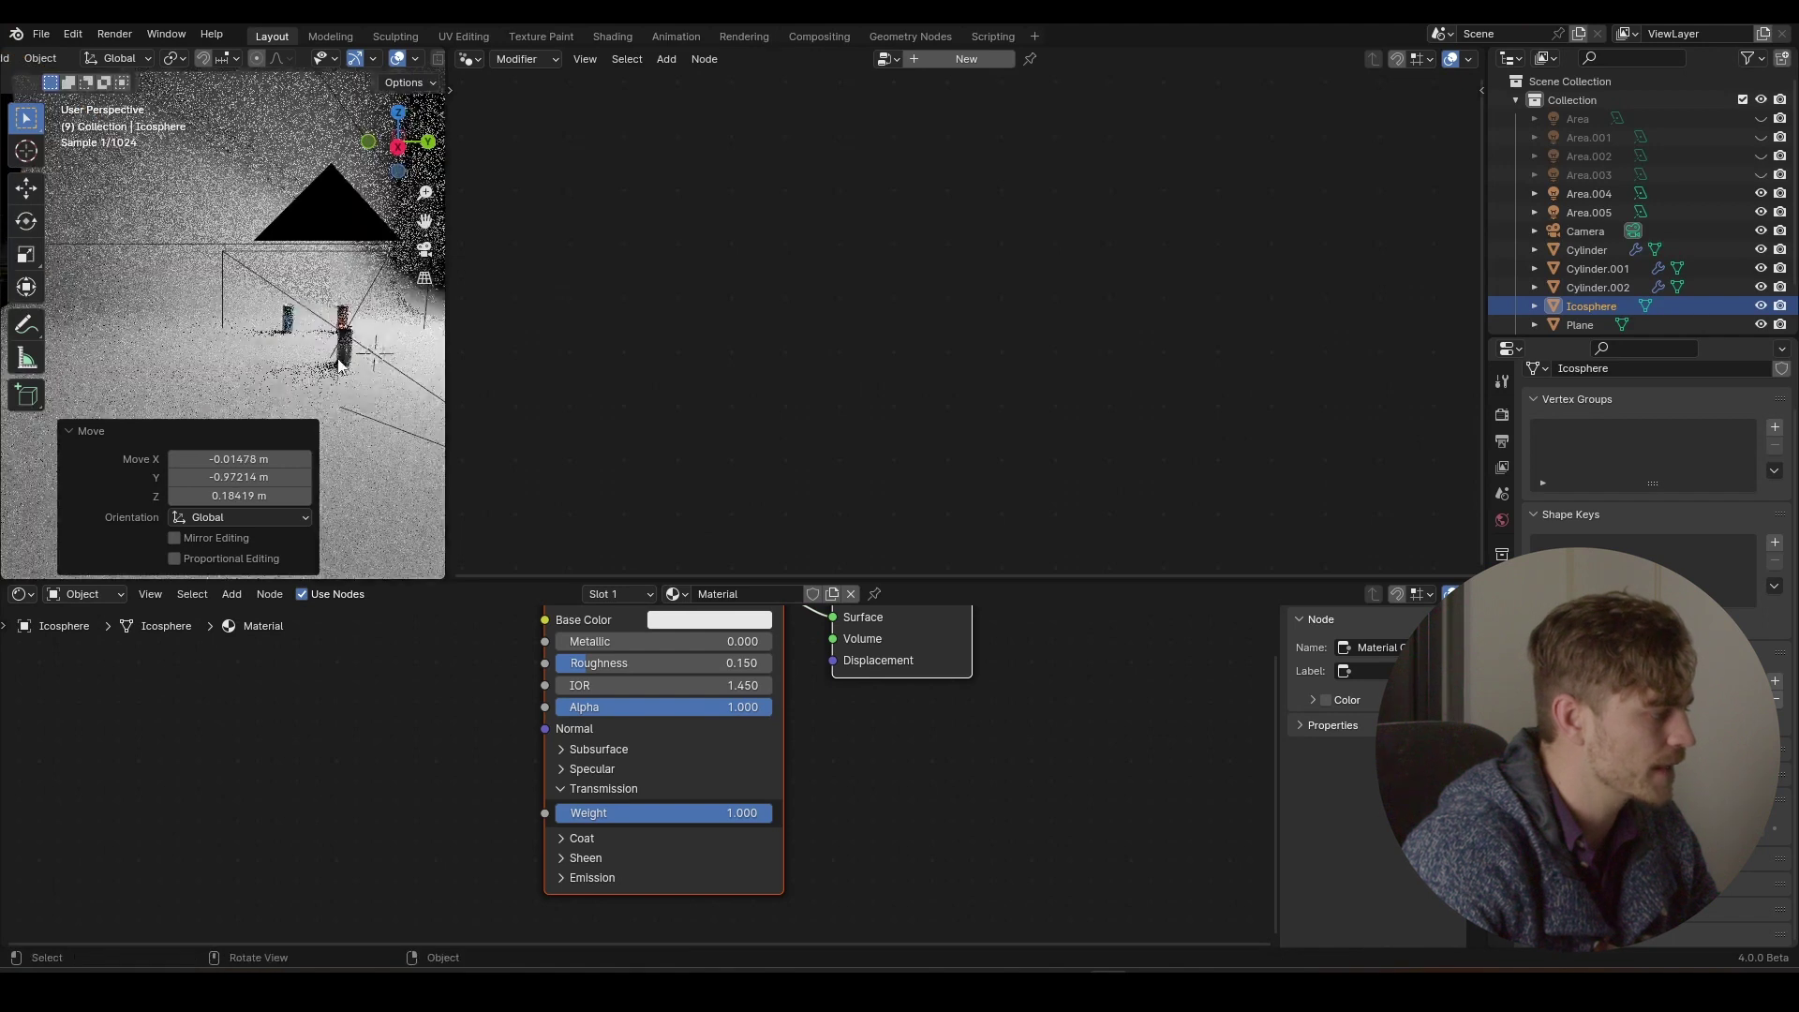
# - Select the centre can, return to camera view, and add an Icosphere Object Info node
pyautogui.click(363, 373)
pyautogui.press('KP_0')
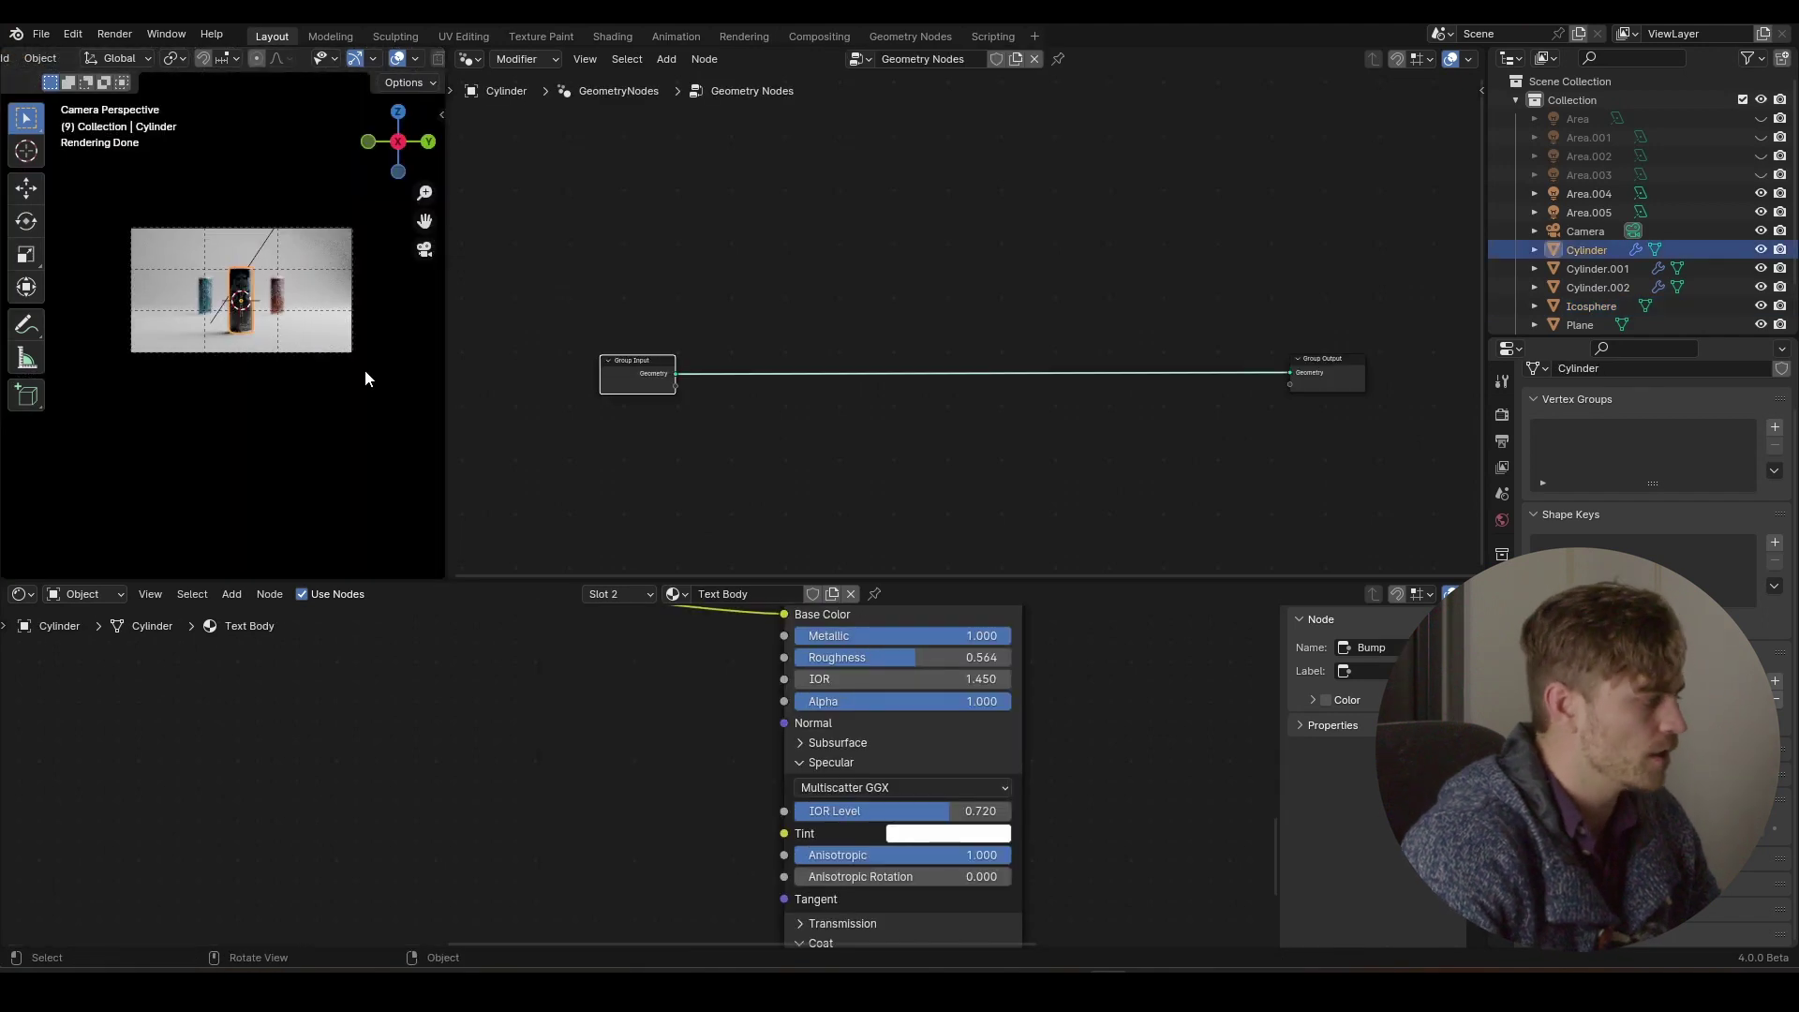
pyautogui.scroll(10, 364, 369)
pyautogui.scroll(-2, 1589, 234)
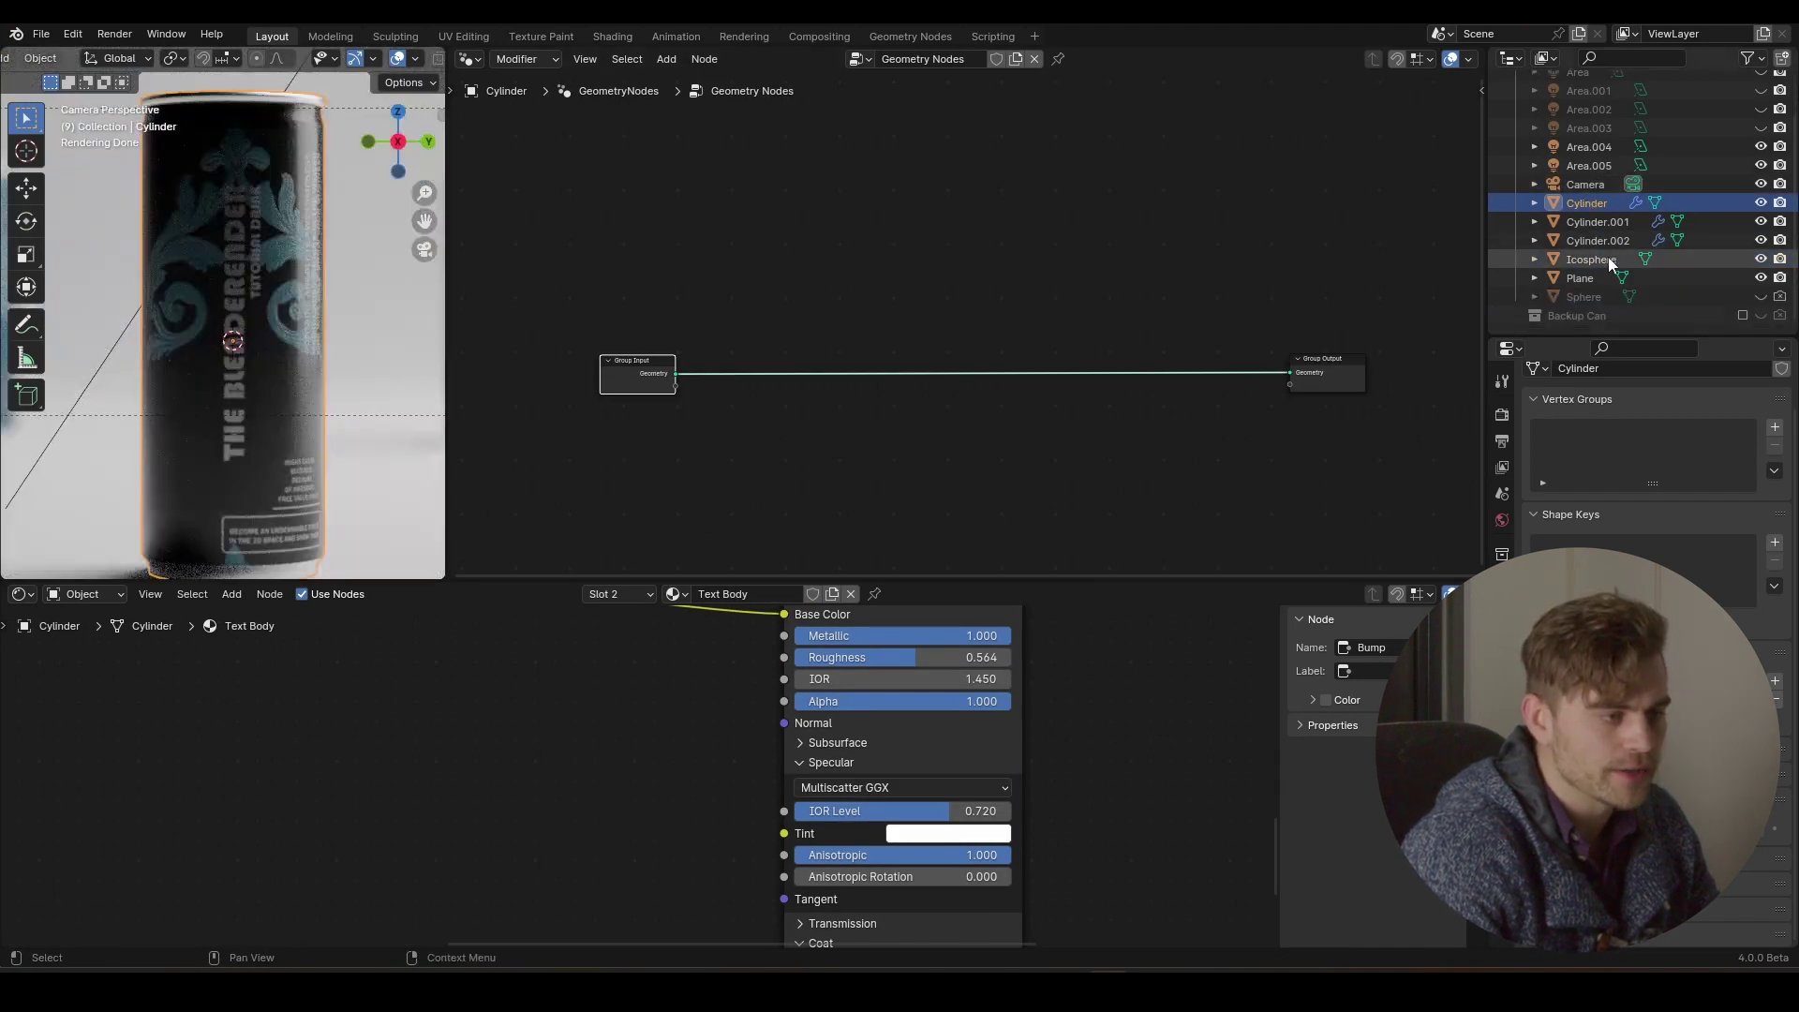
pyautogui.moveTo(1605, 261); pyautogui.dragTo(1047, 435)
pyautogui.moveTo(665, 481); pyautogui.dragTo(666, 485)
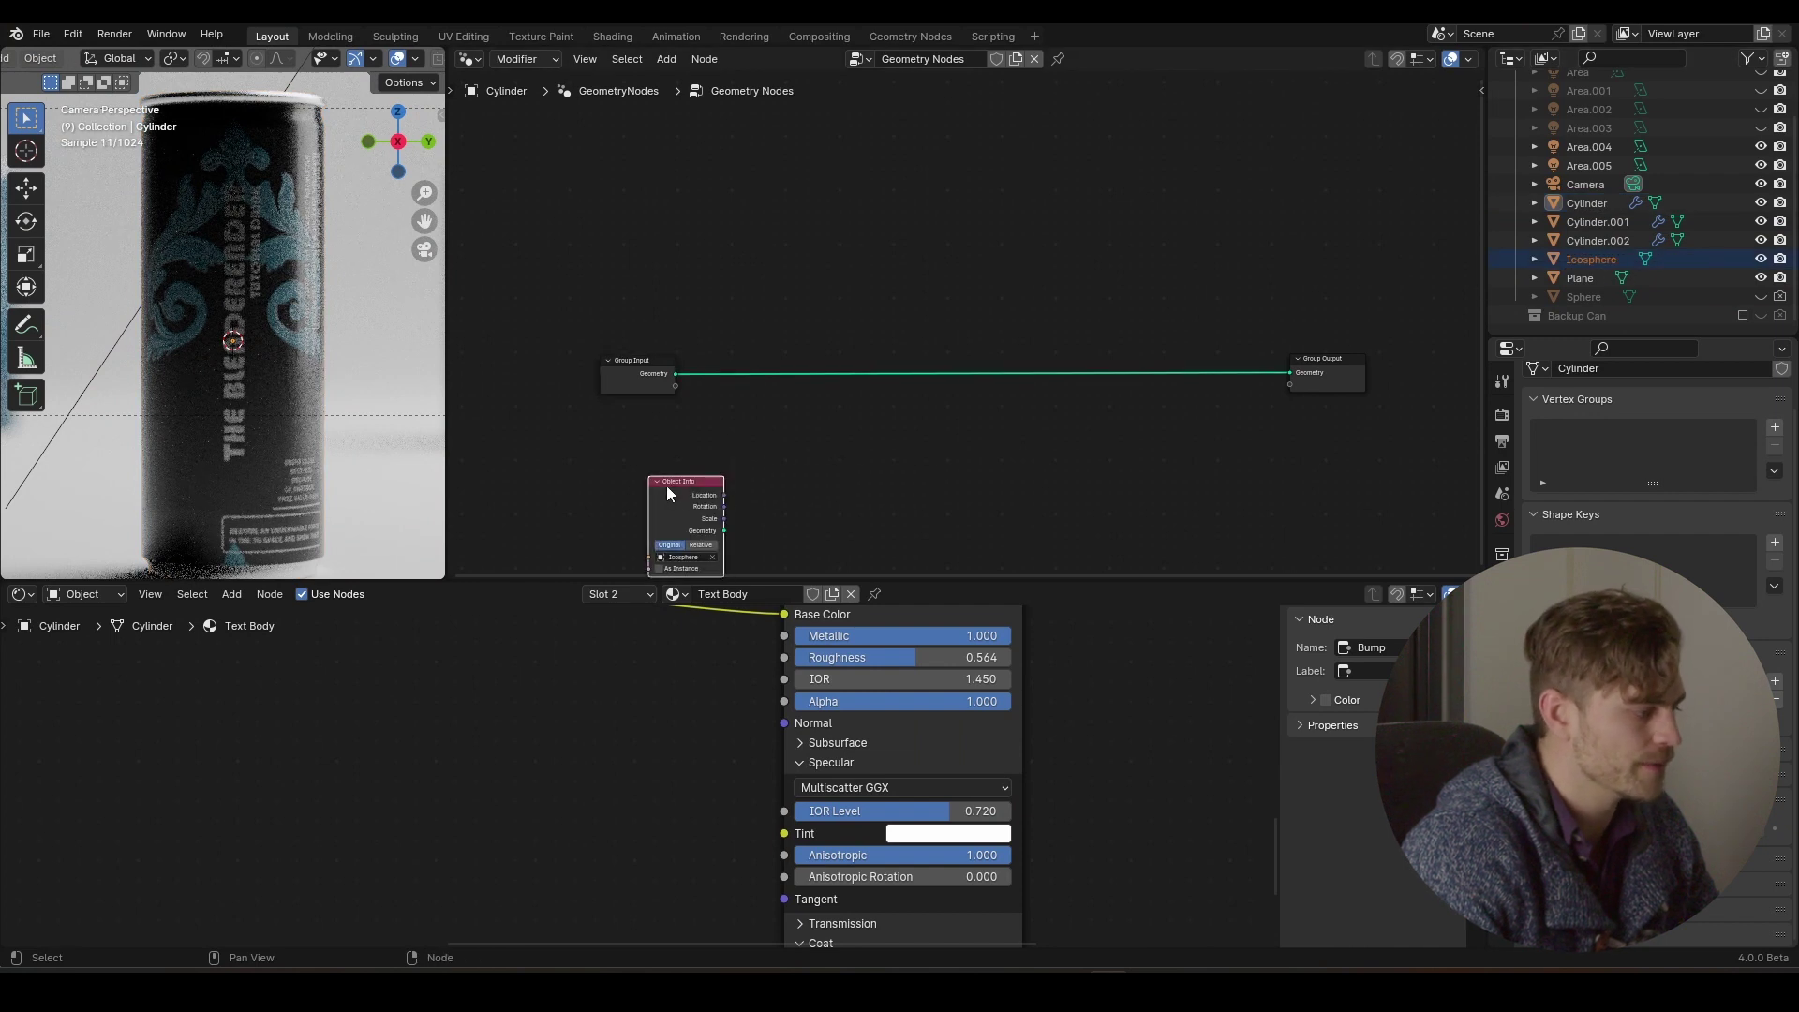
pyautogui.click(670, 525)
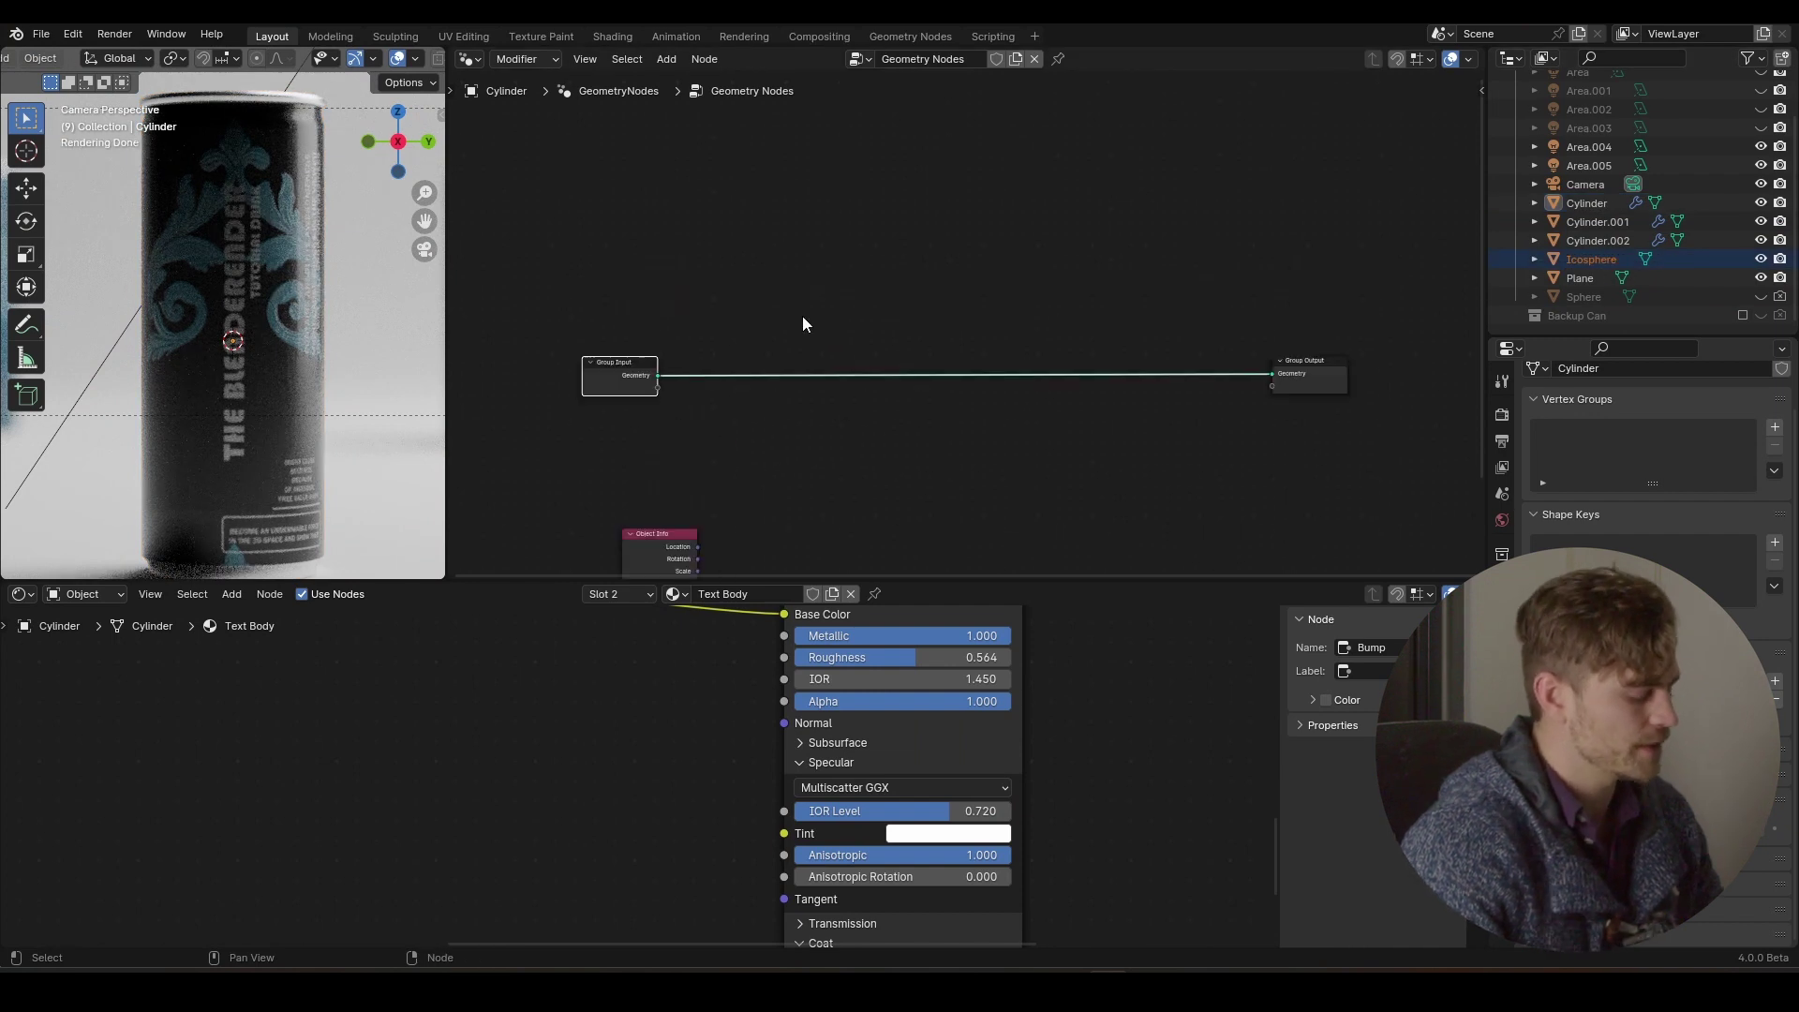
# - Insert a Join Geometry node just before Group Output
pyautogui.hotkey('shift', 'a')
pyautogui.moveTo(829, 339)
pyautogui.write('join')
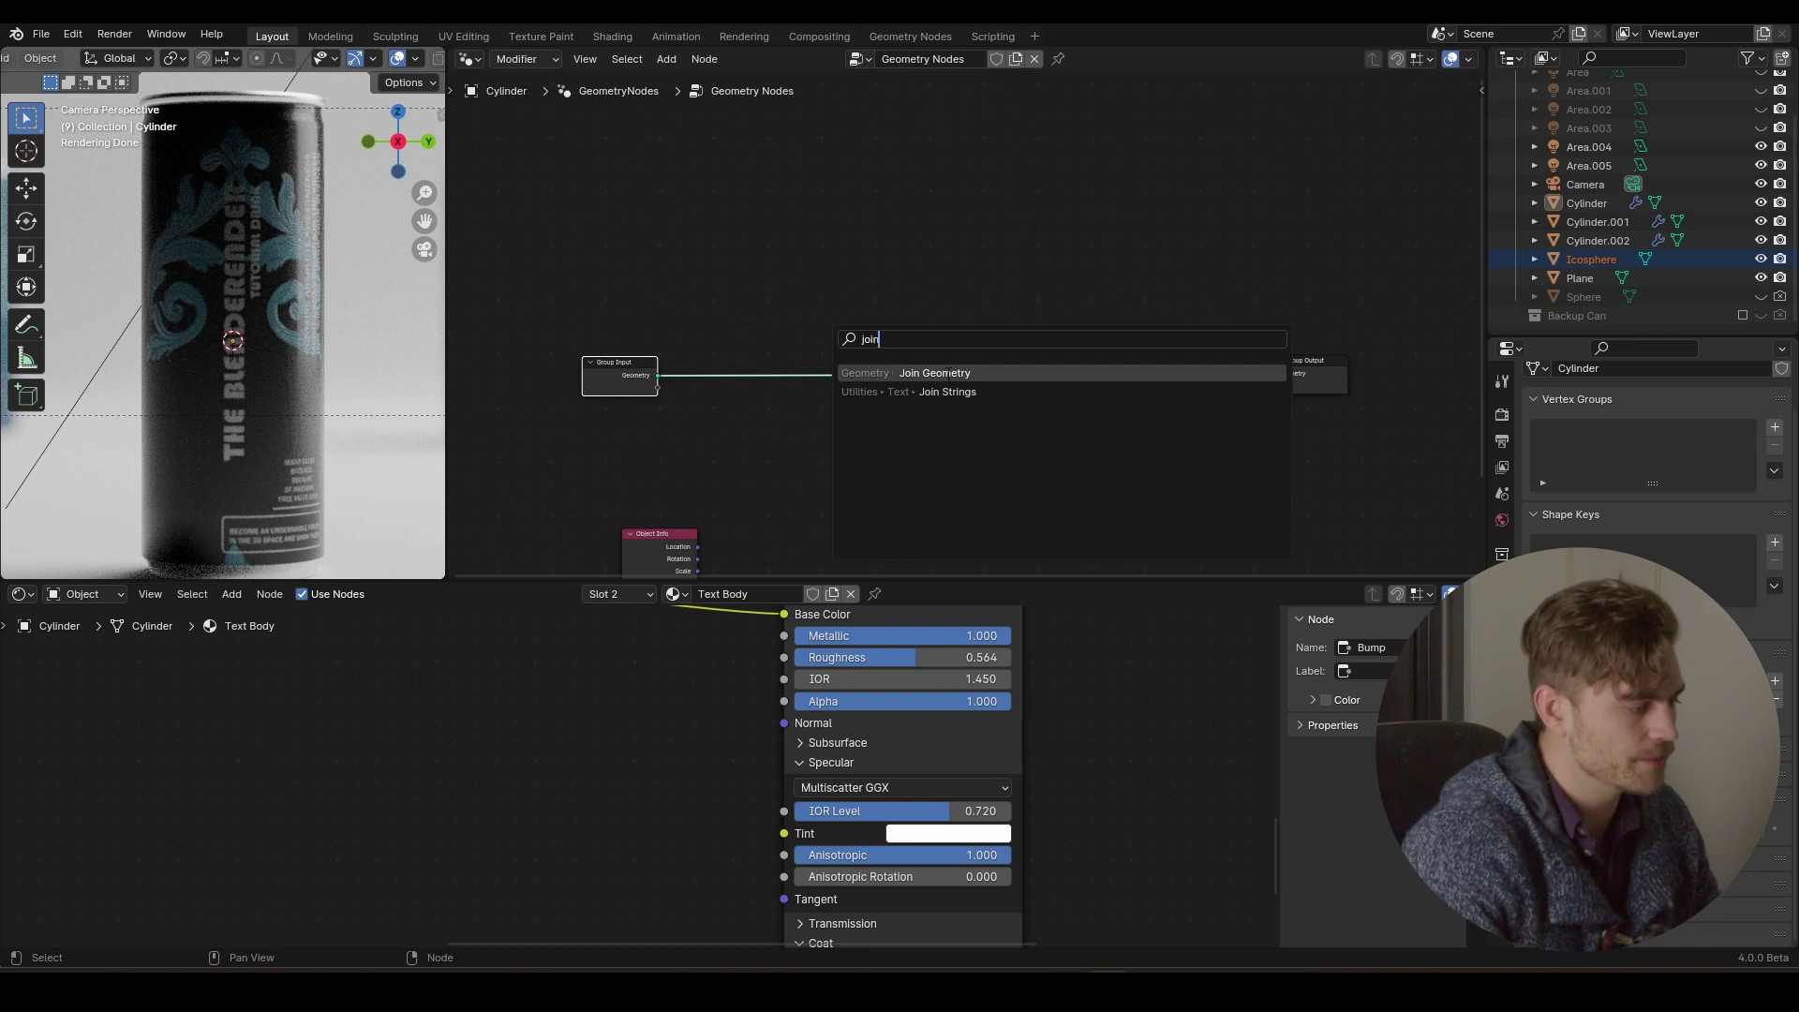
pyautogui.press('Return')
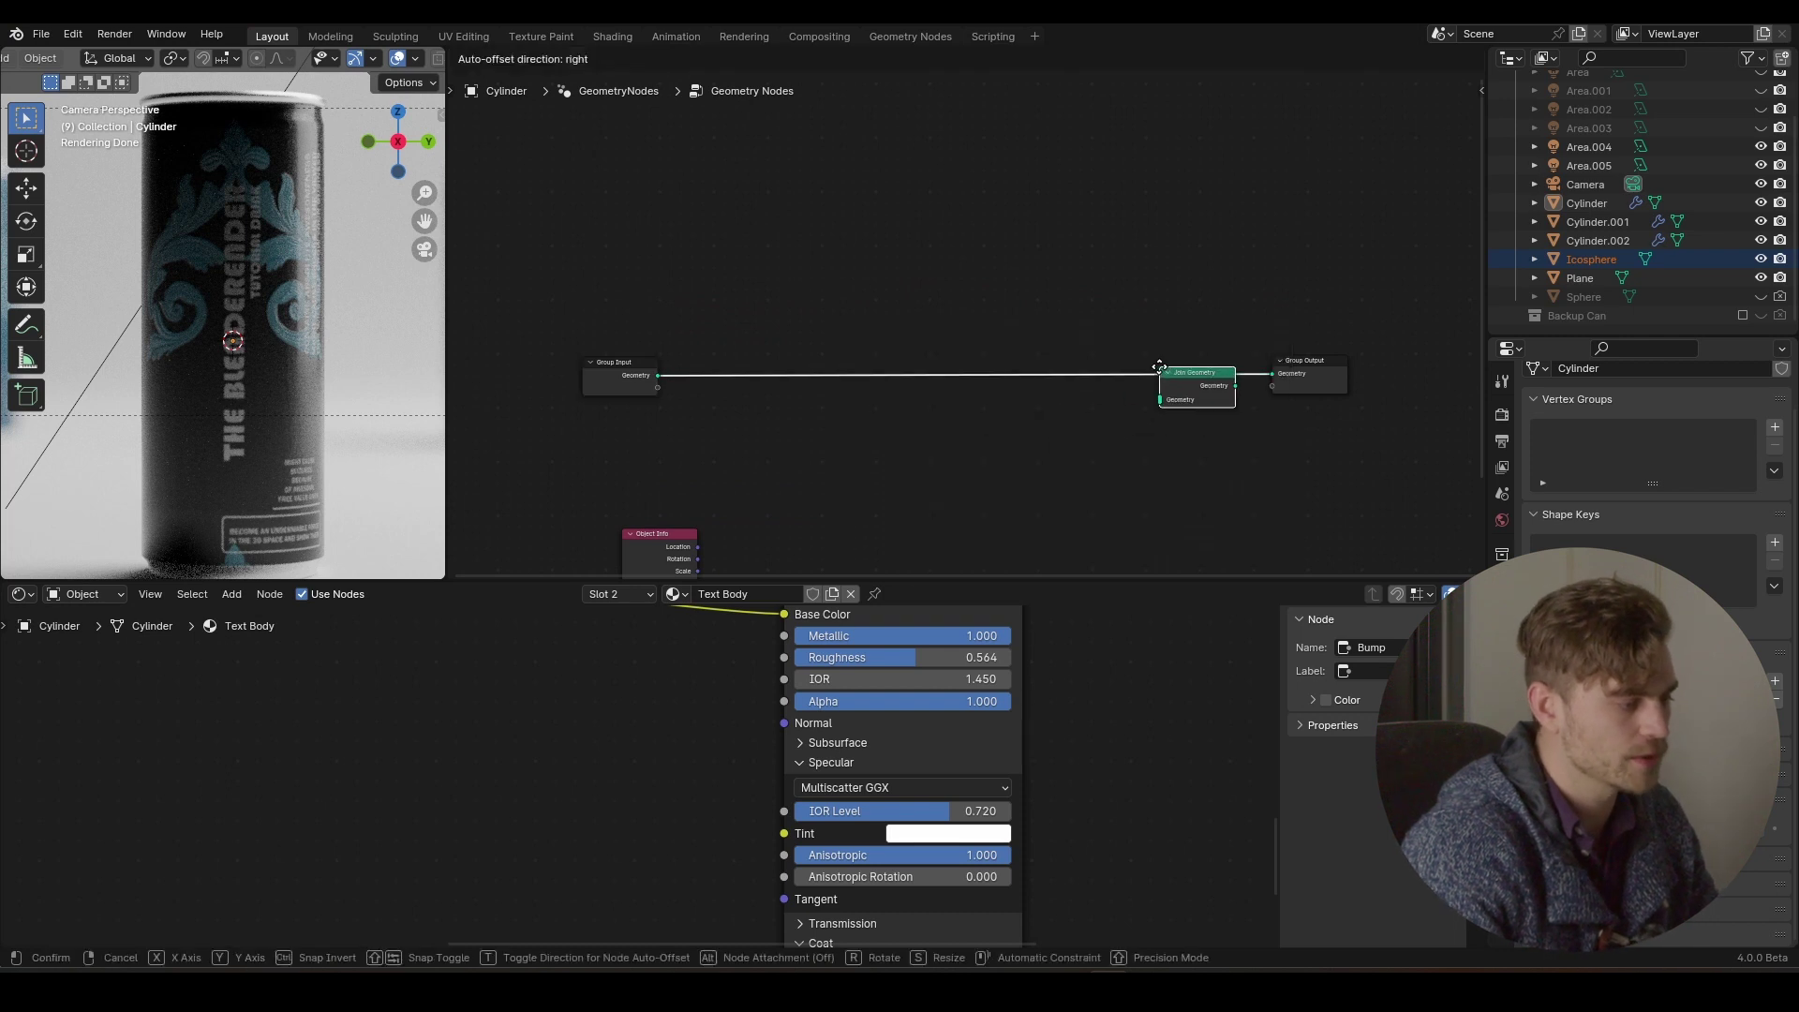
pyautogui.click(1190, 384)
pyautogui.moveTo(607, 374); pyautogui.dragTo(560, 374)
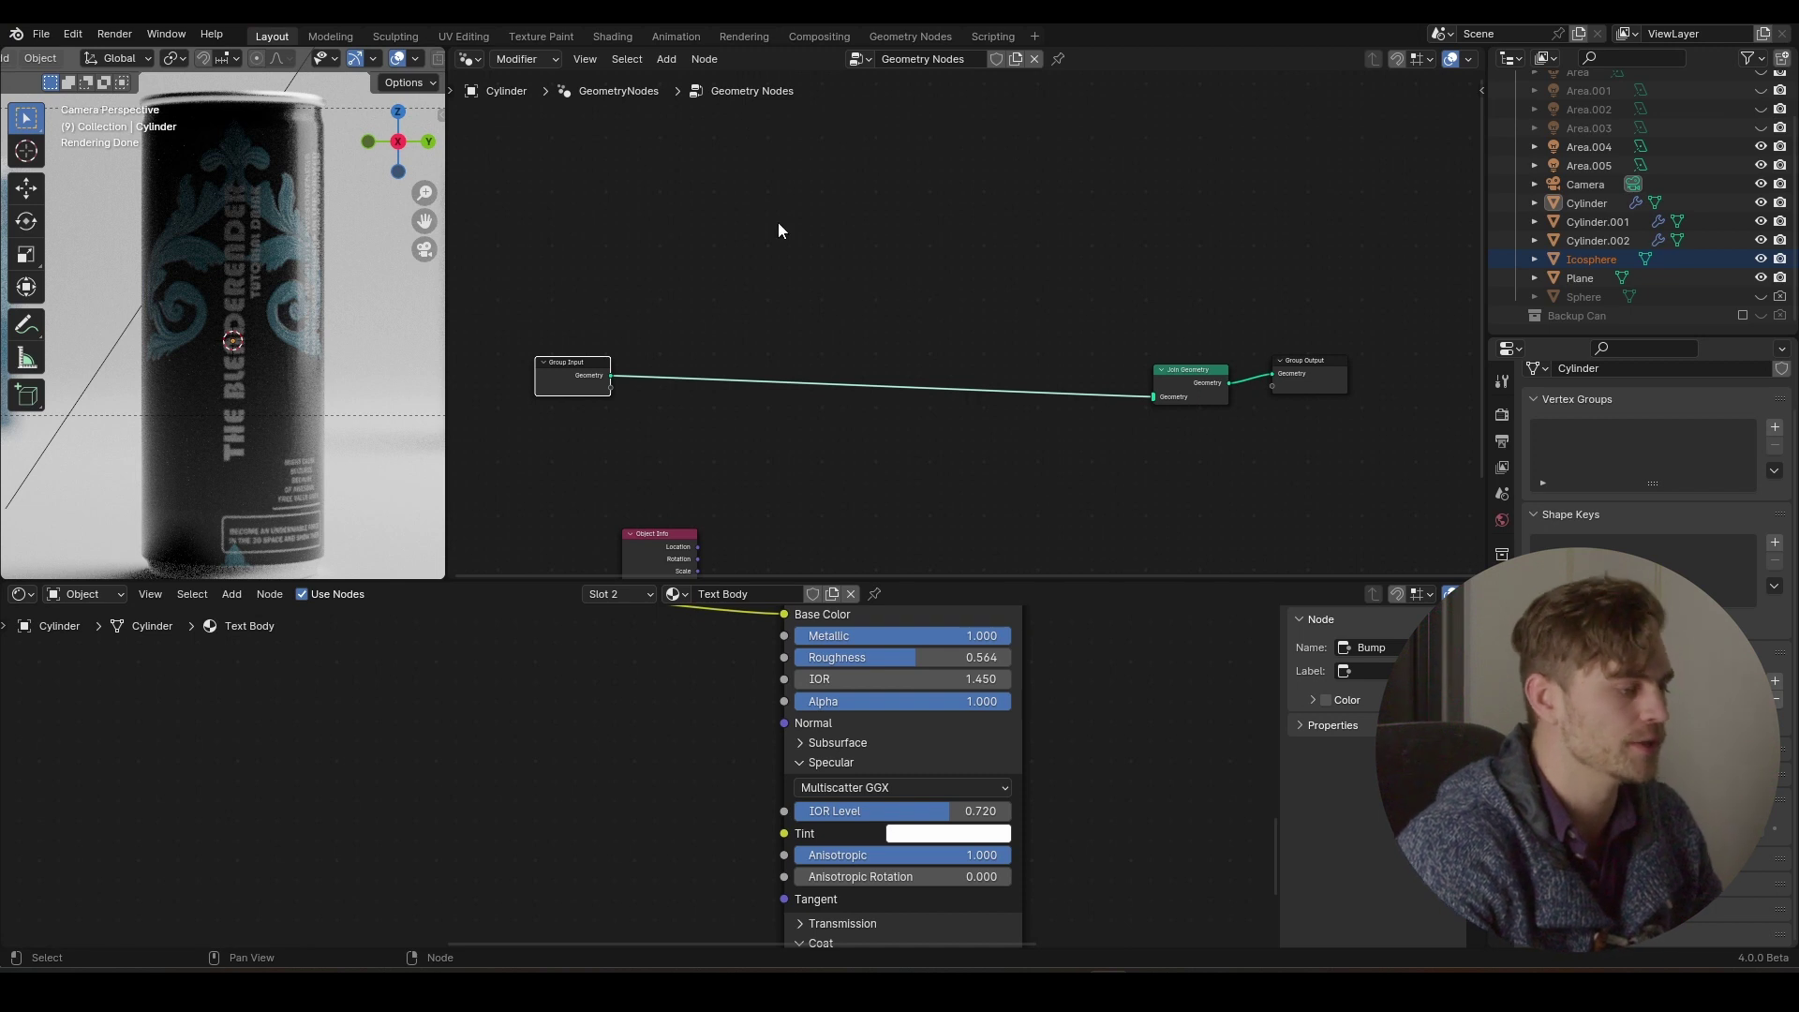
pyautogui.moveTo(713, 251); pyautogui.dragTo(738, 263, button='middle')
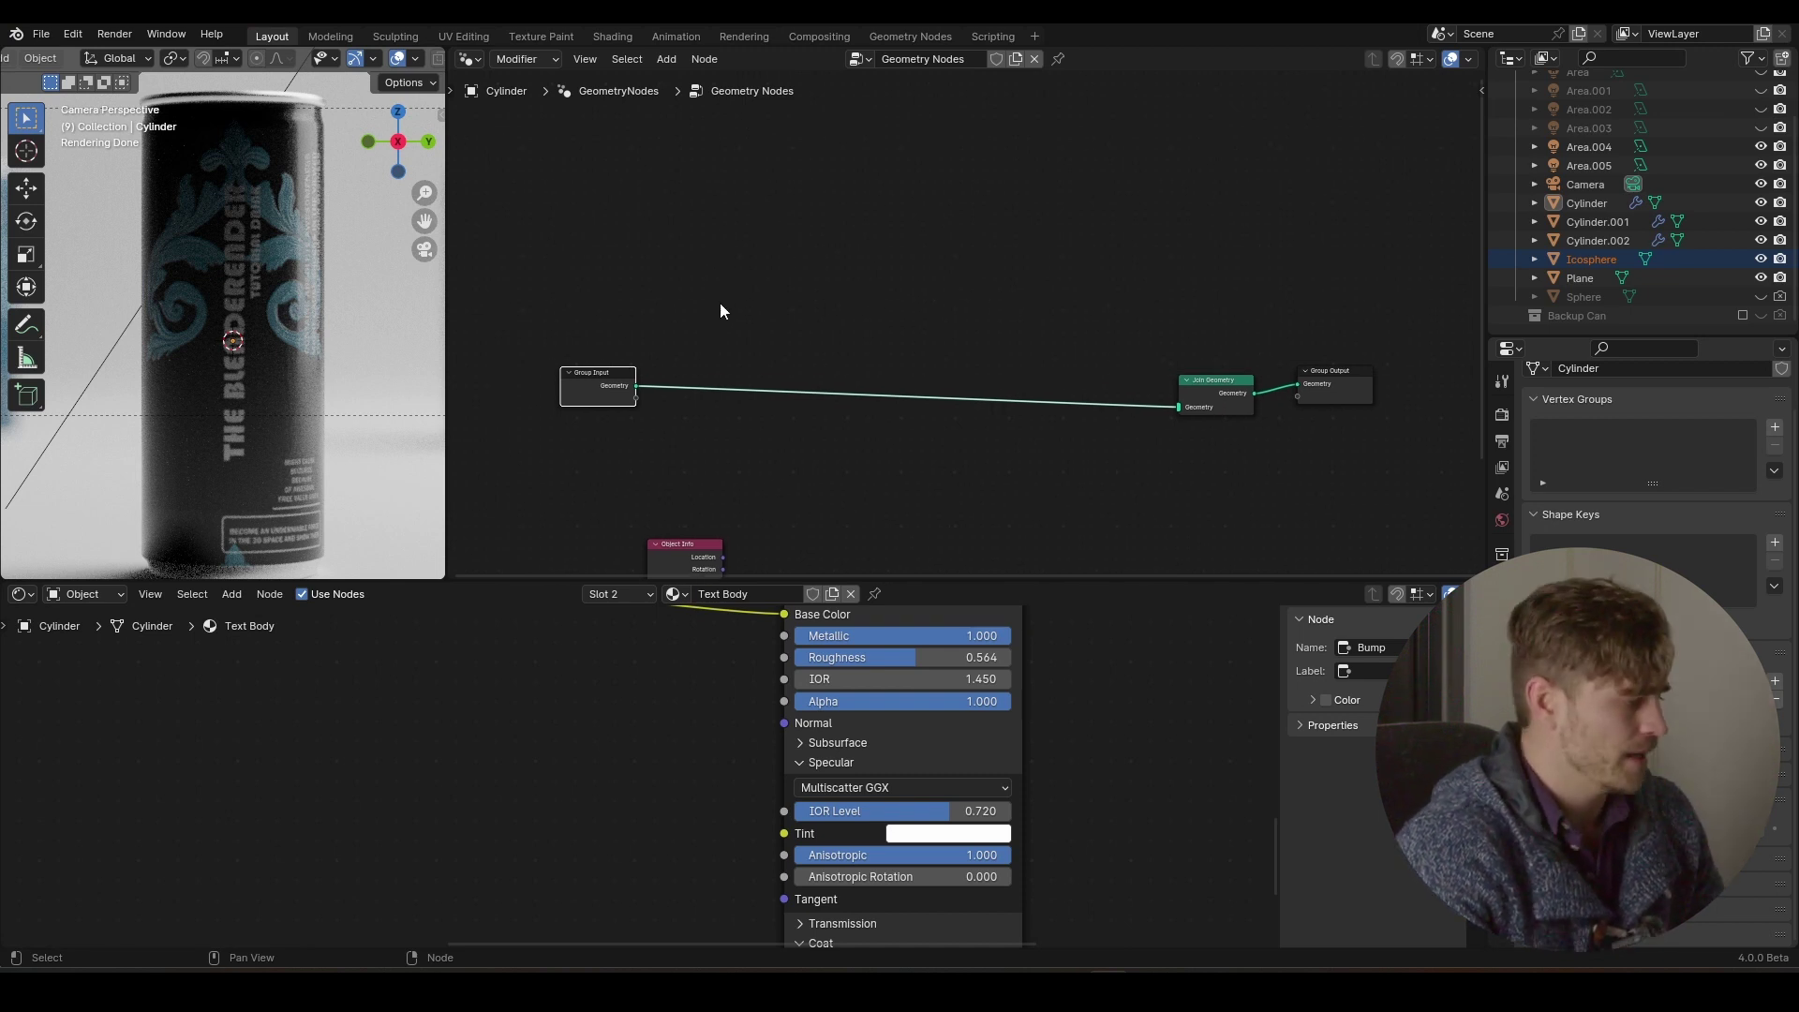
# - Insert Distribute Points on Faces between Group Input and Join Geometry
pyautogui.hotkey('shift', 'a')
pyautogui.moveTo(709, 317)
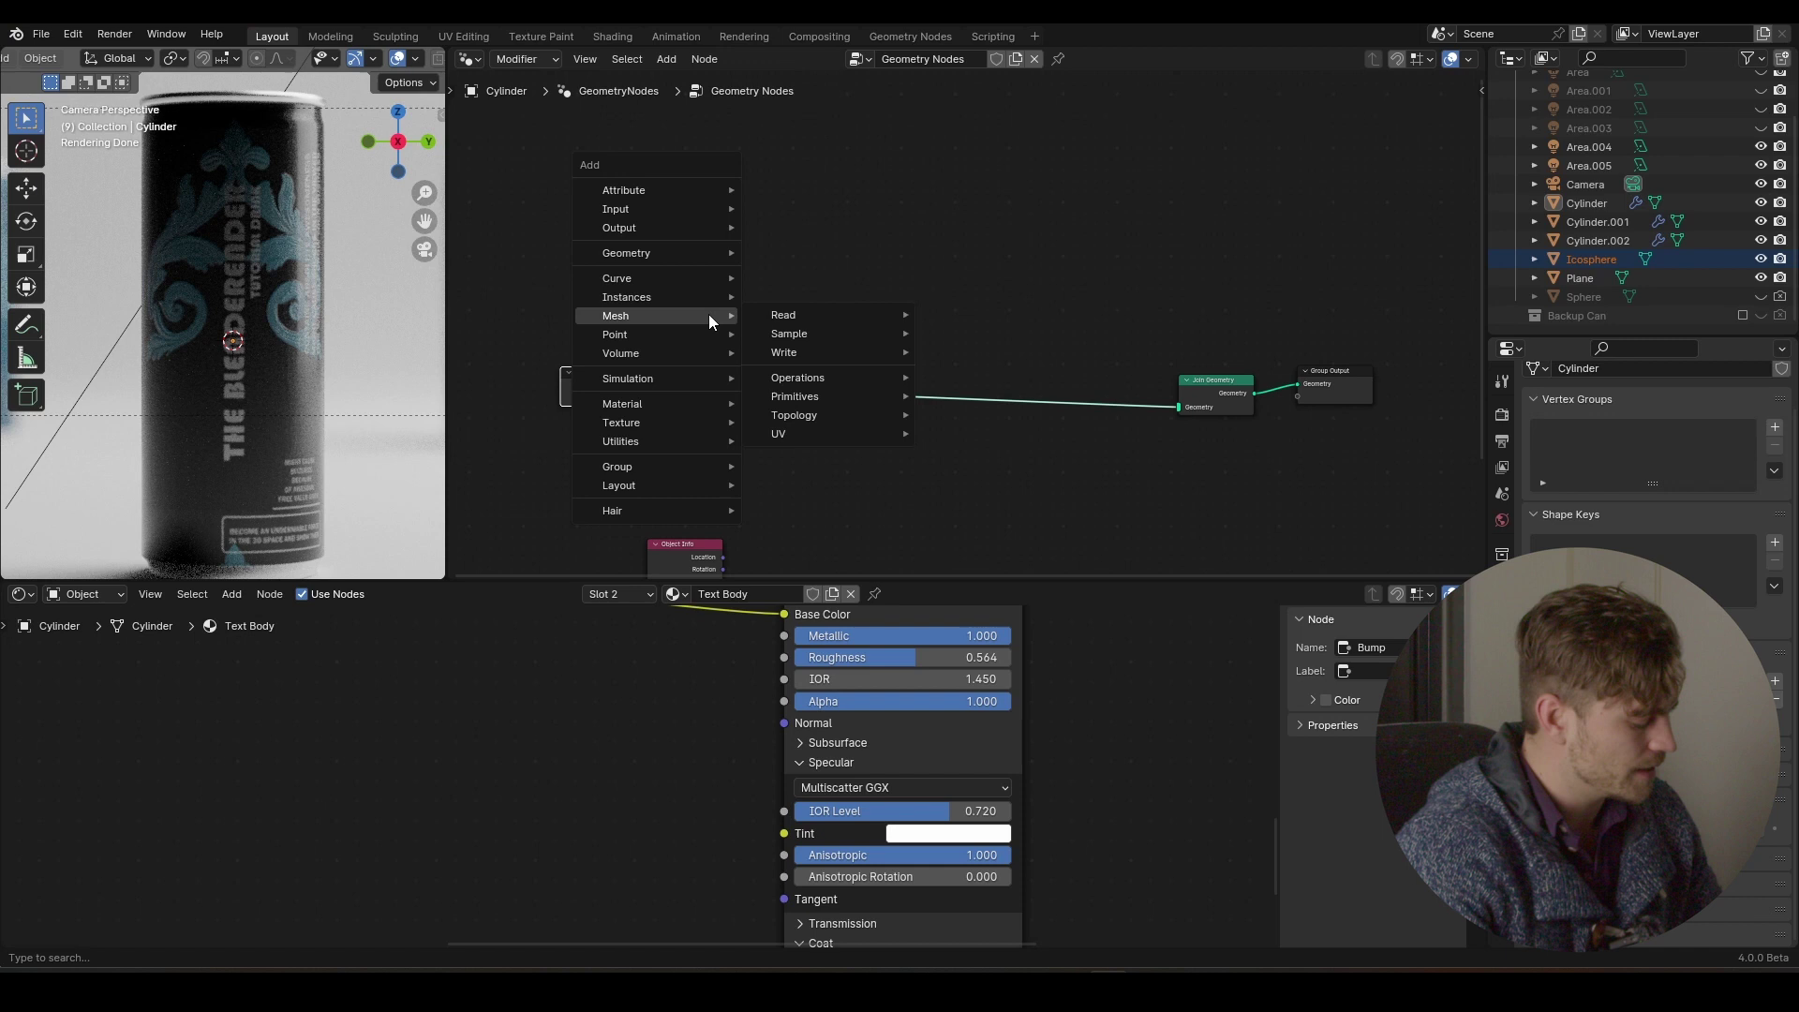
pyautogui.write('distr')
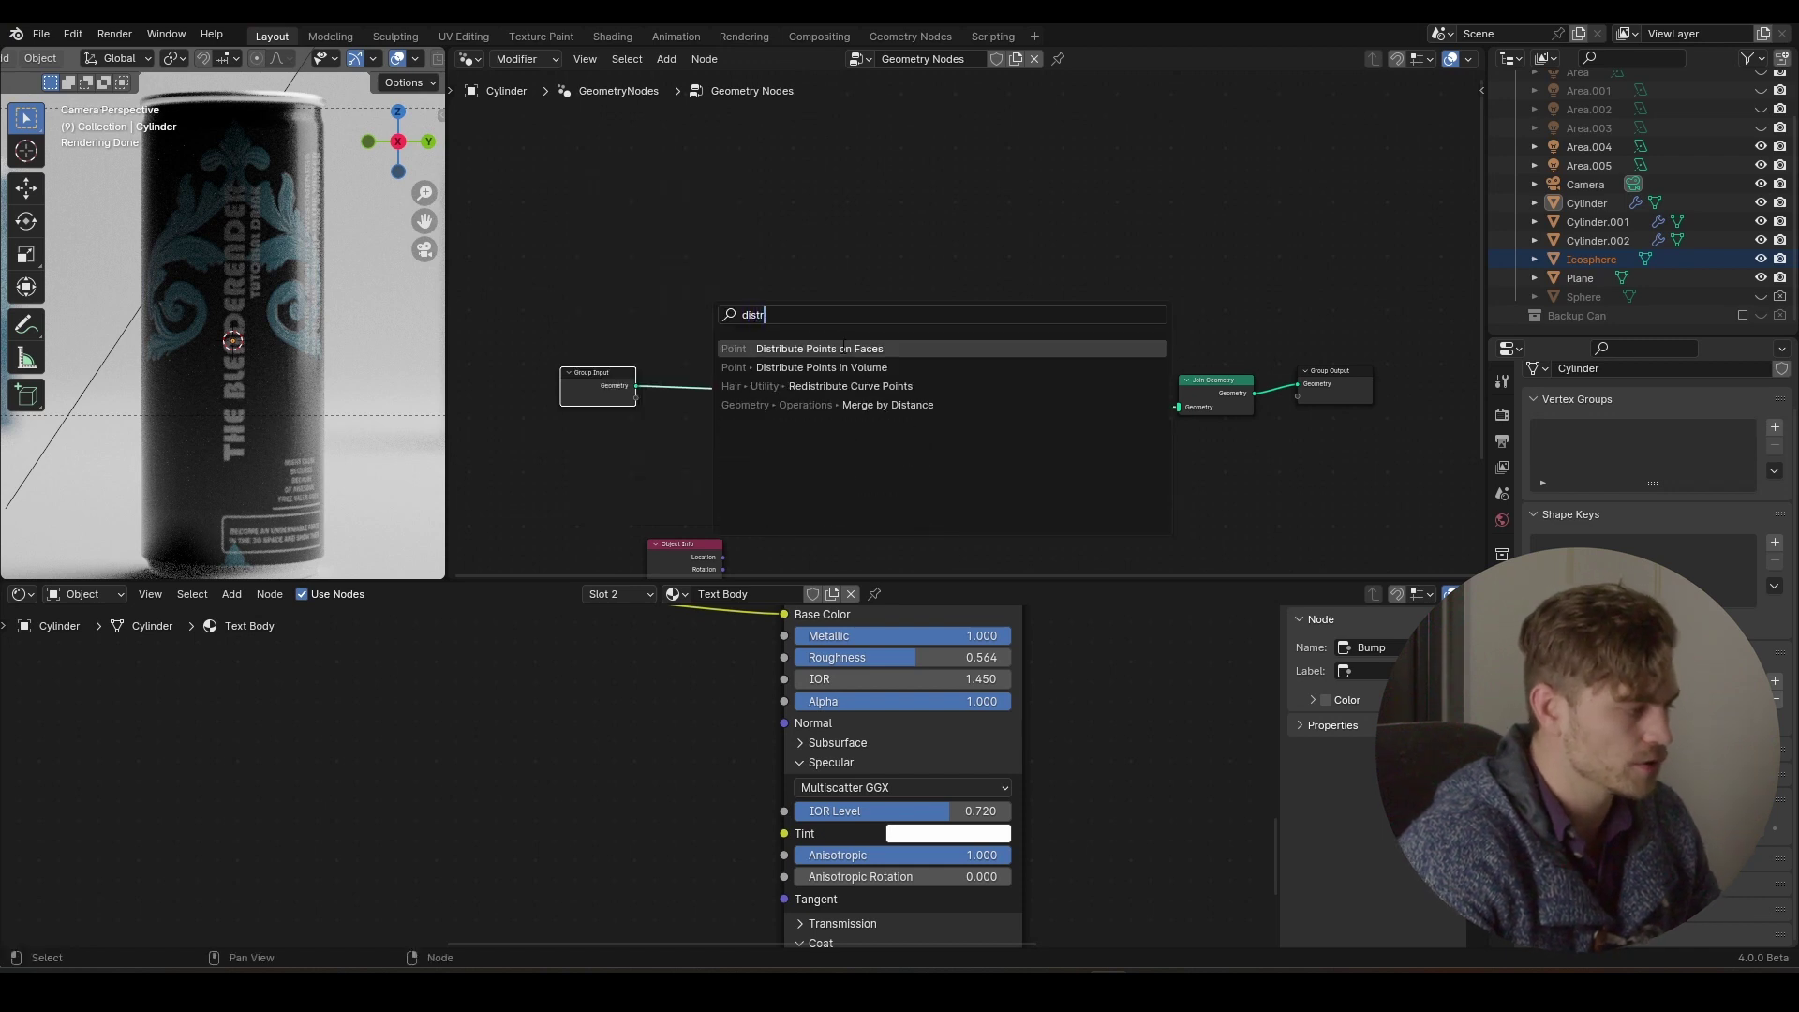
pyautogui.click(843, 348)
pyautogui.click(750, 319)
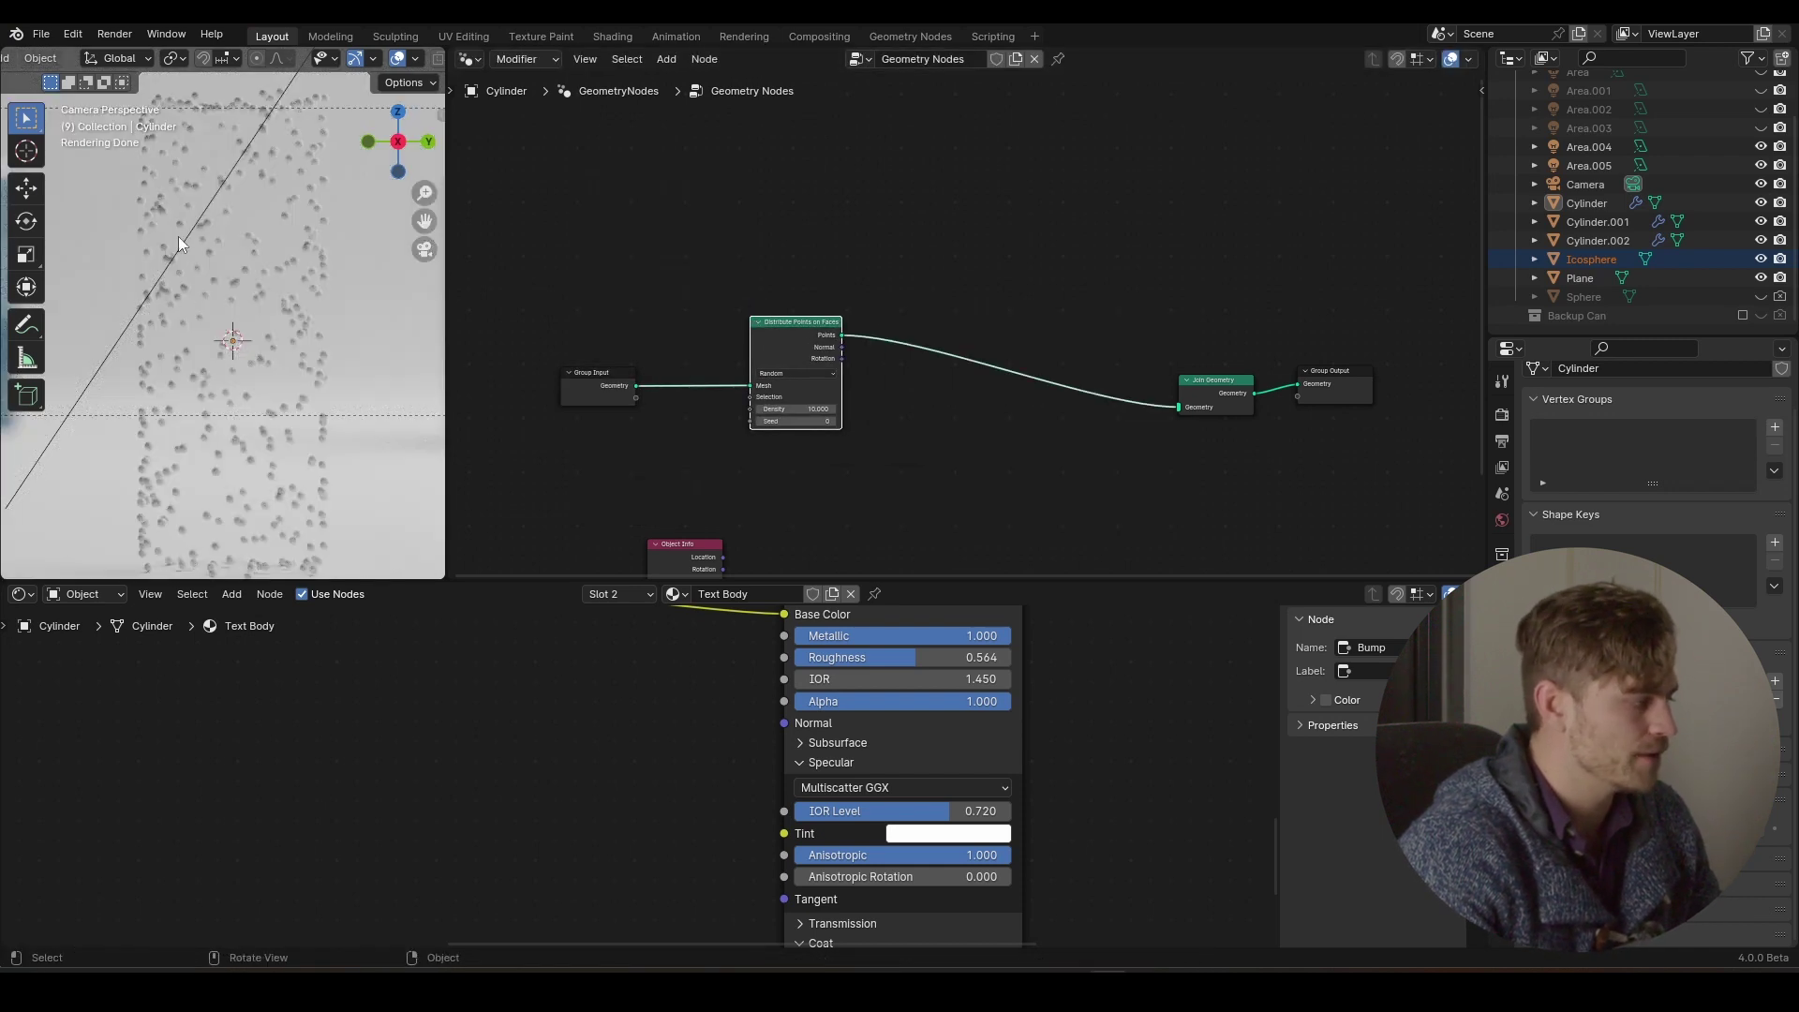
pyautogui.scroll(-2, 221, 242)
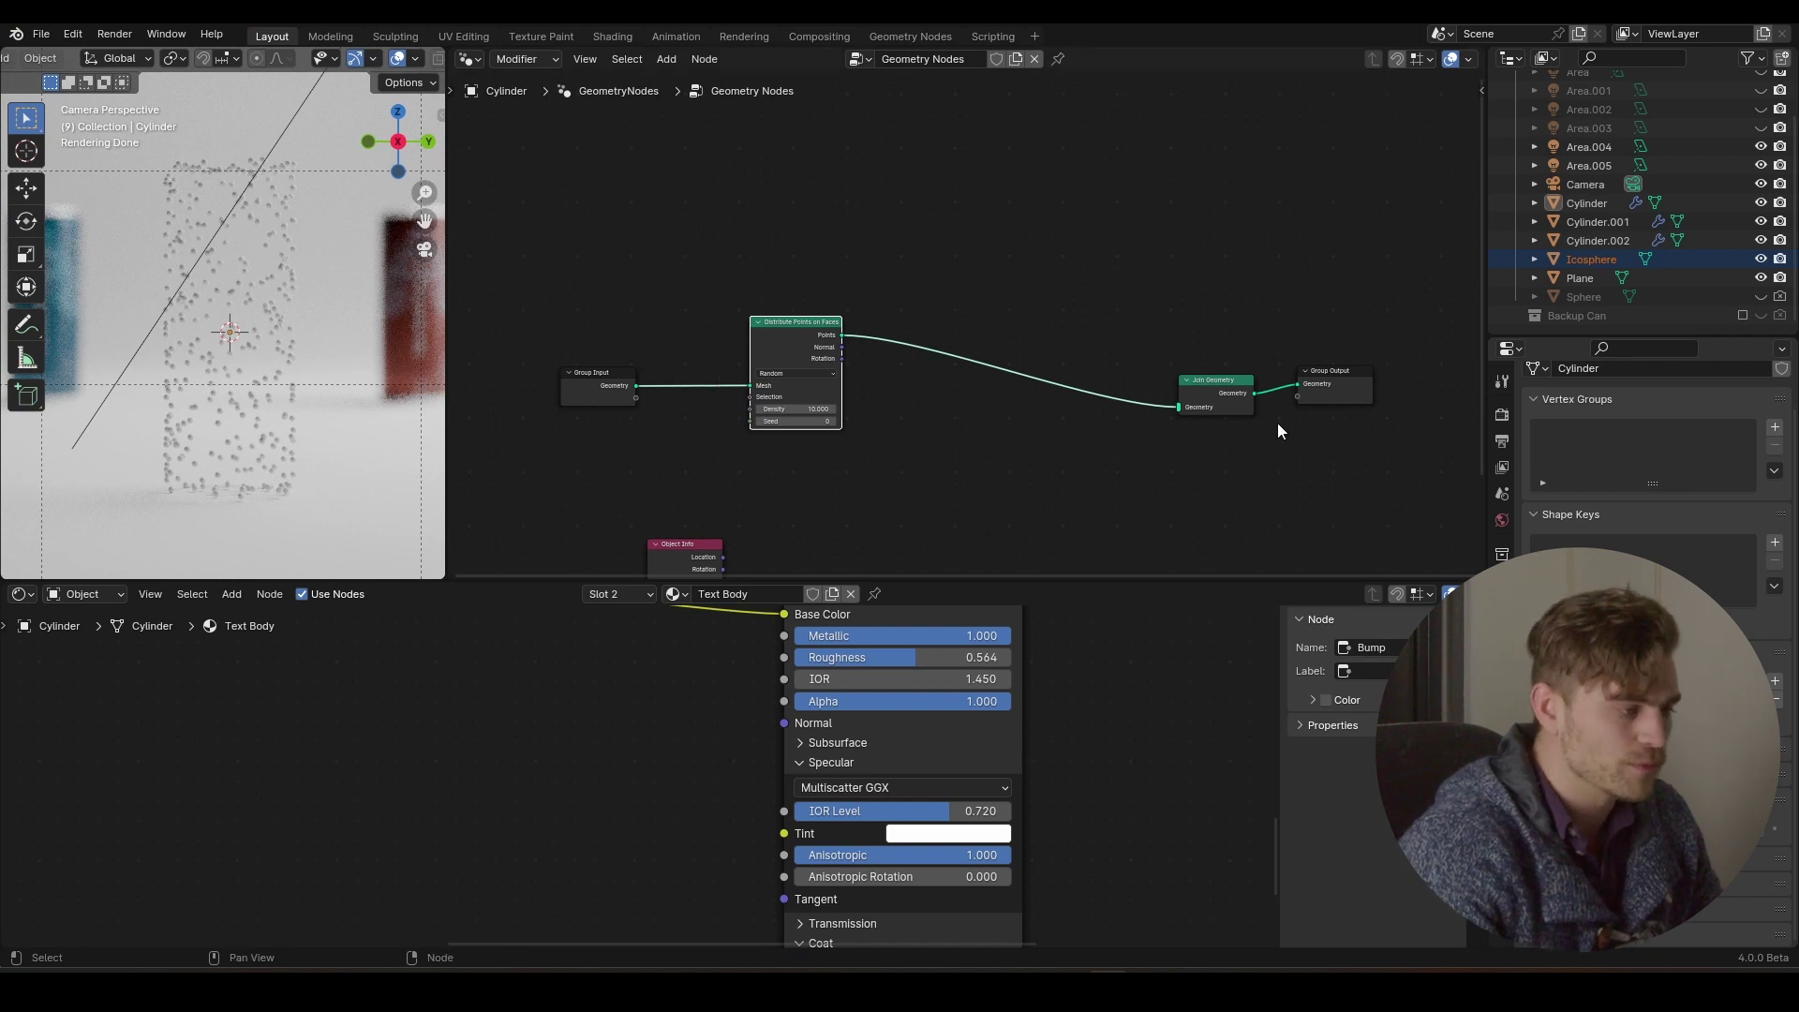
pyautogui.scroll(1, 965, 338)
# - Link Group Input's Geometry into Join Geometry so the original can mesh stays visible
pyautogui.moveTo(548, 401); pyautogui.dragTo(734, 453)
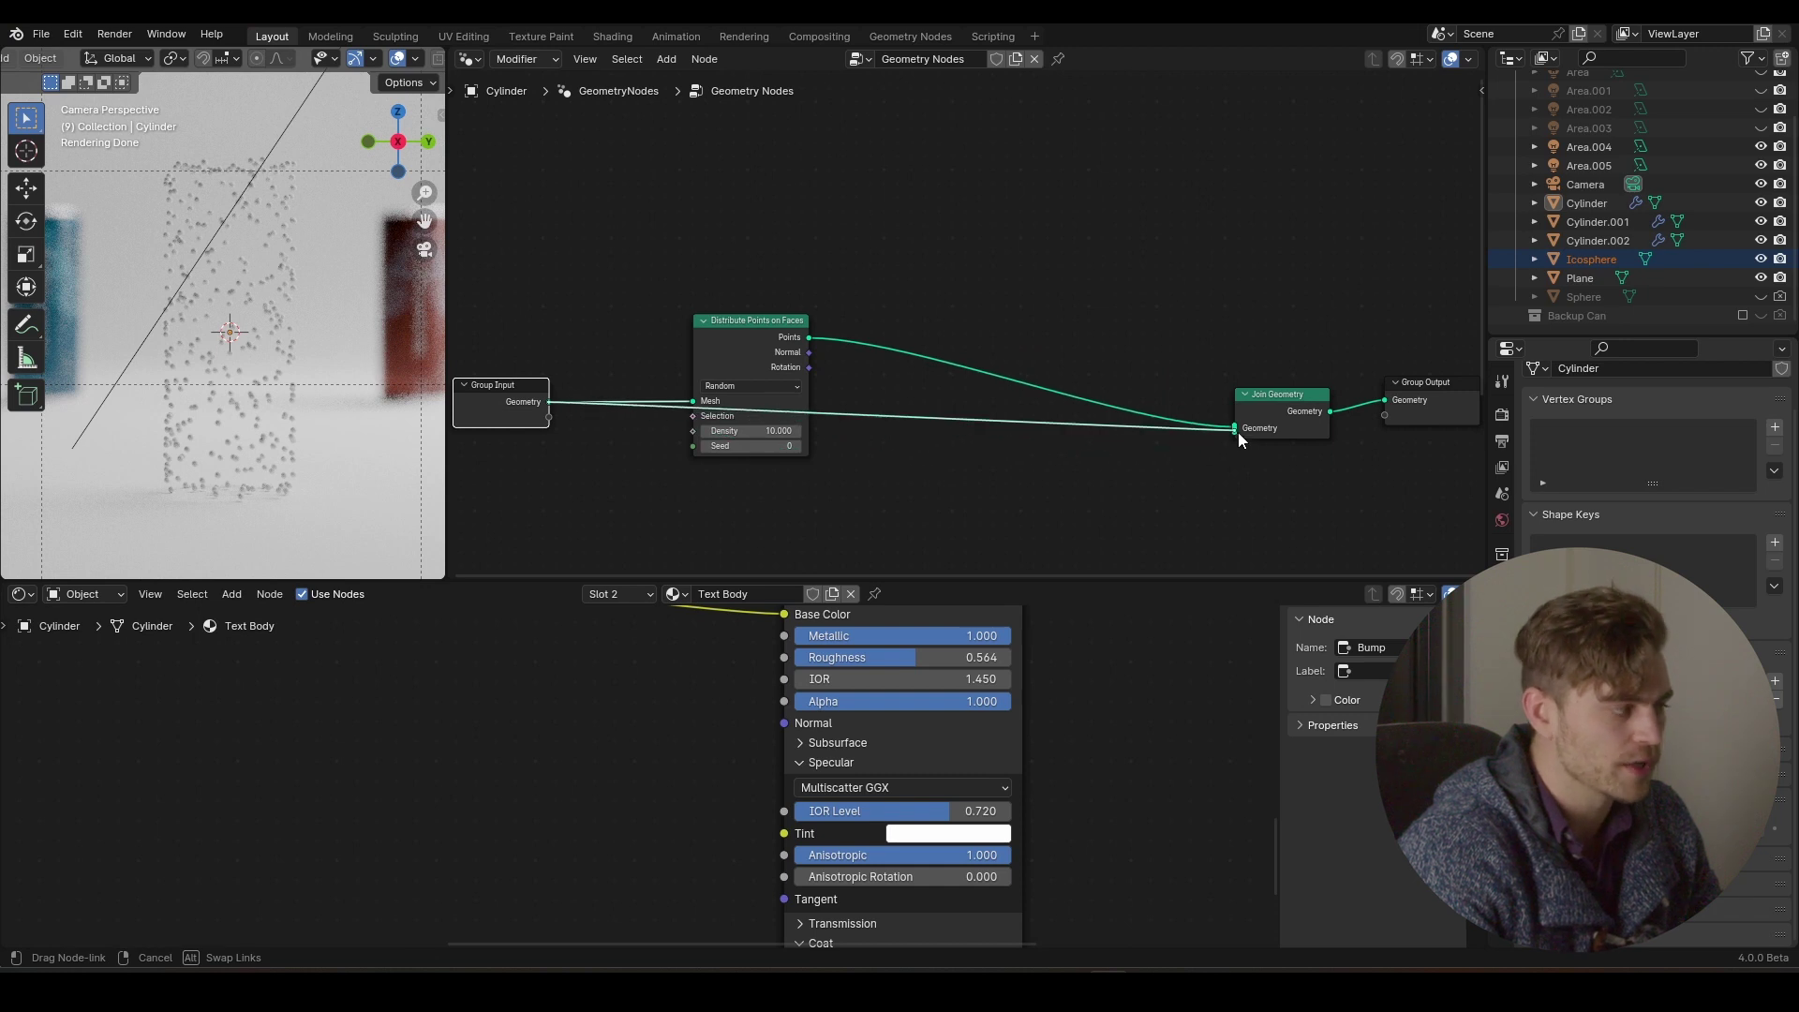
pyautogui.moveTo(1239, 432); pyautogui.dragTo(1238, 432)
pyautogui.scroll(3, 188, 320)
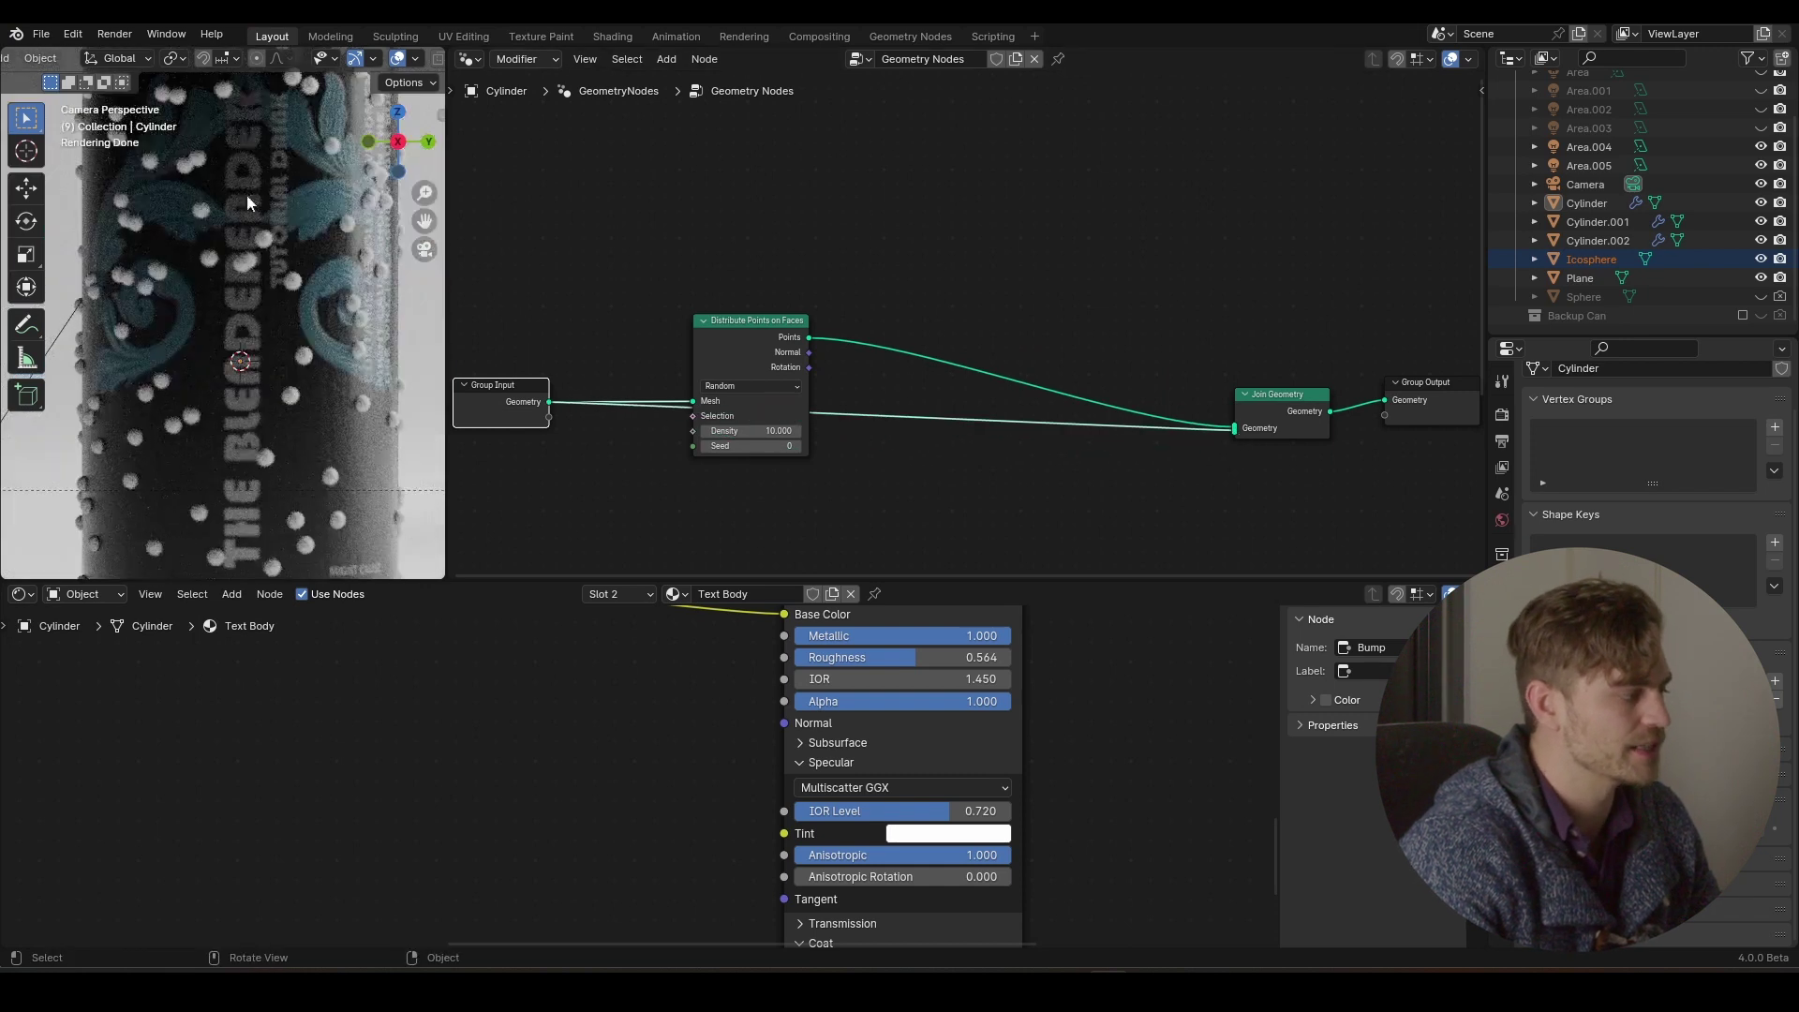
pyautogui.scroll(-3, 245, 195)
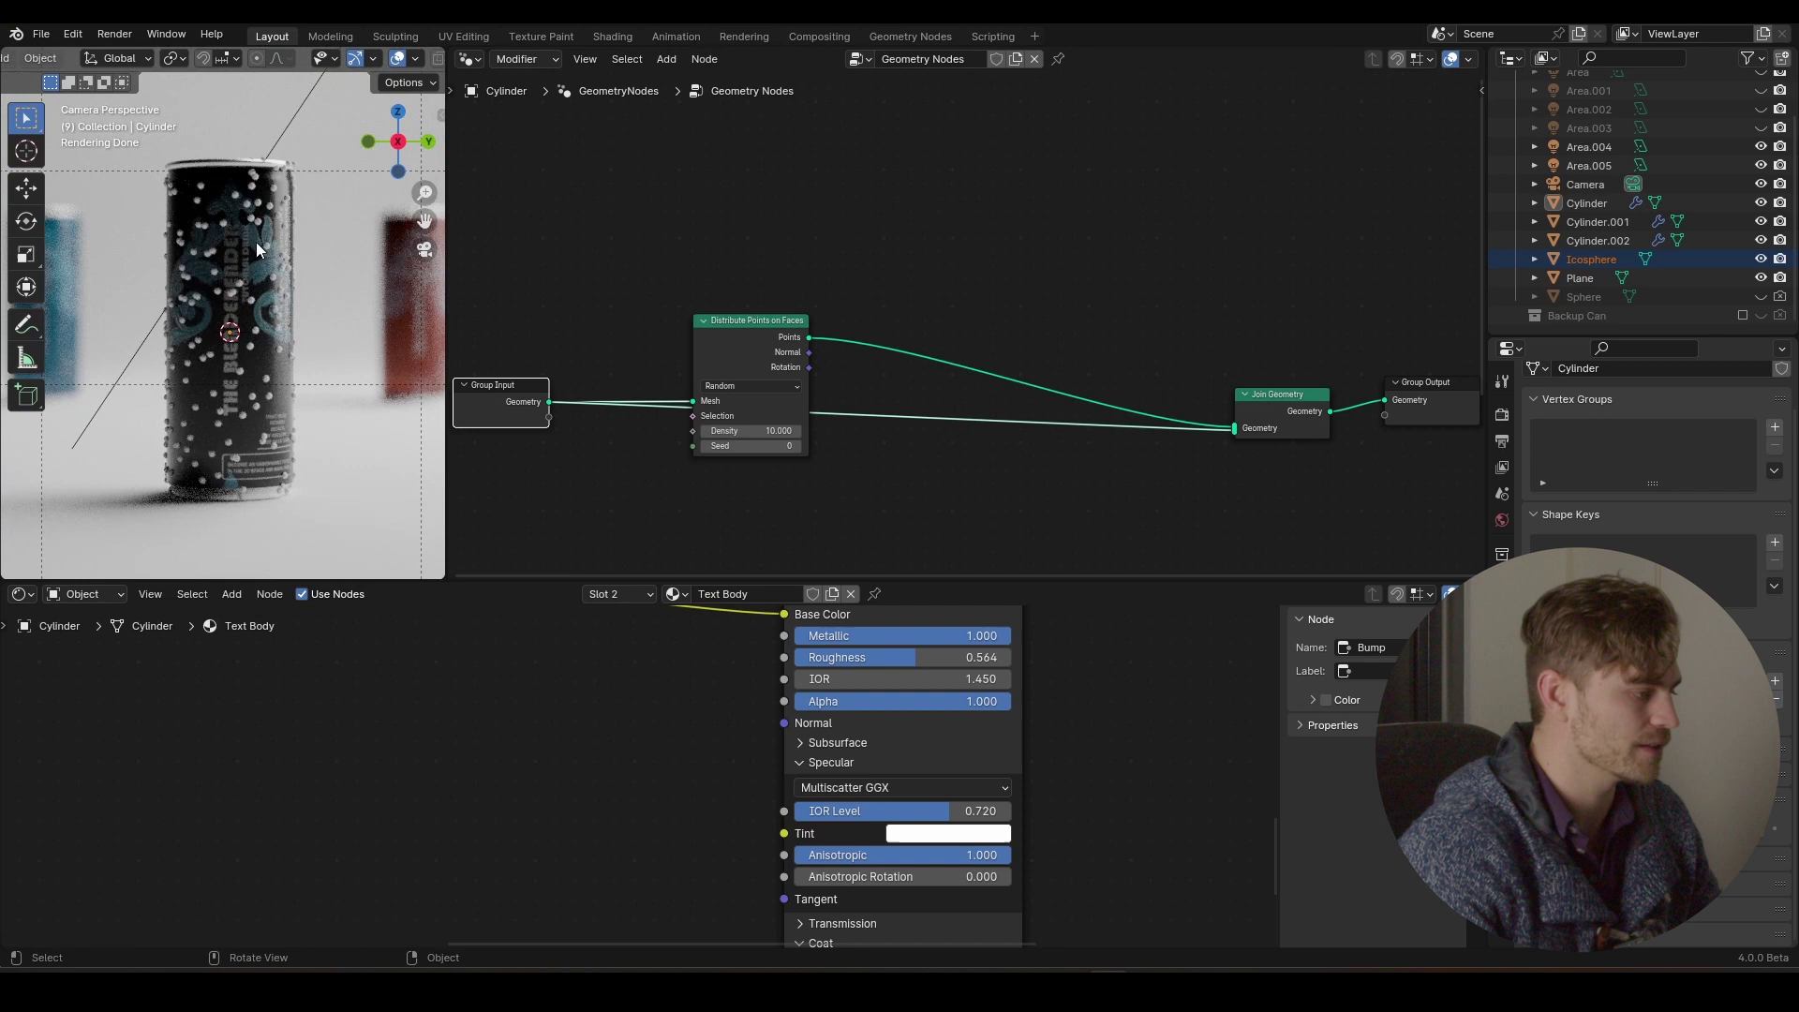
pyautogui.moveTo(767, 343); pyautogui.dragTo(709, 208)
pyautogui.moveTo(832, 275); pyautogui.dragTo(875, 318, button='middle')
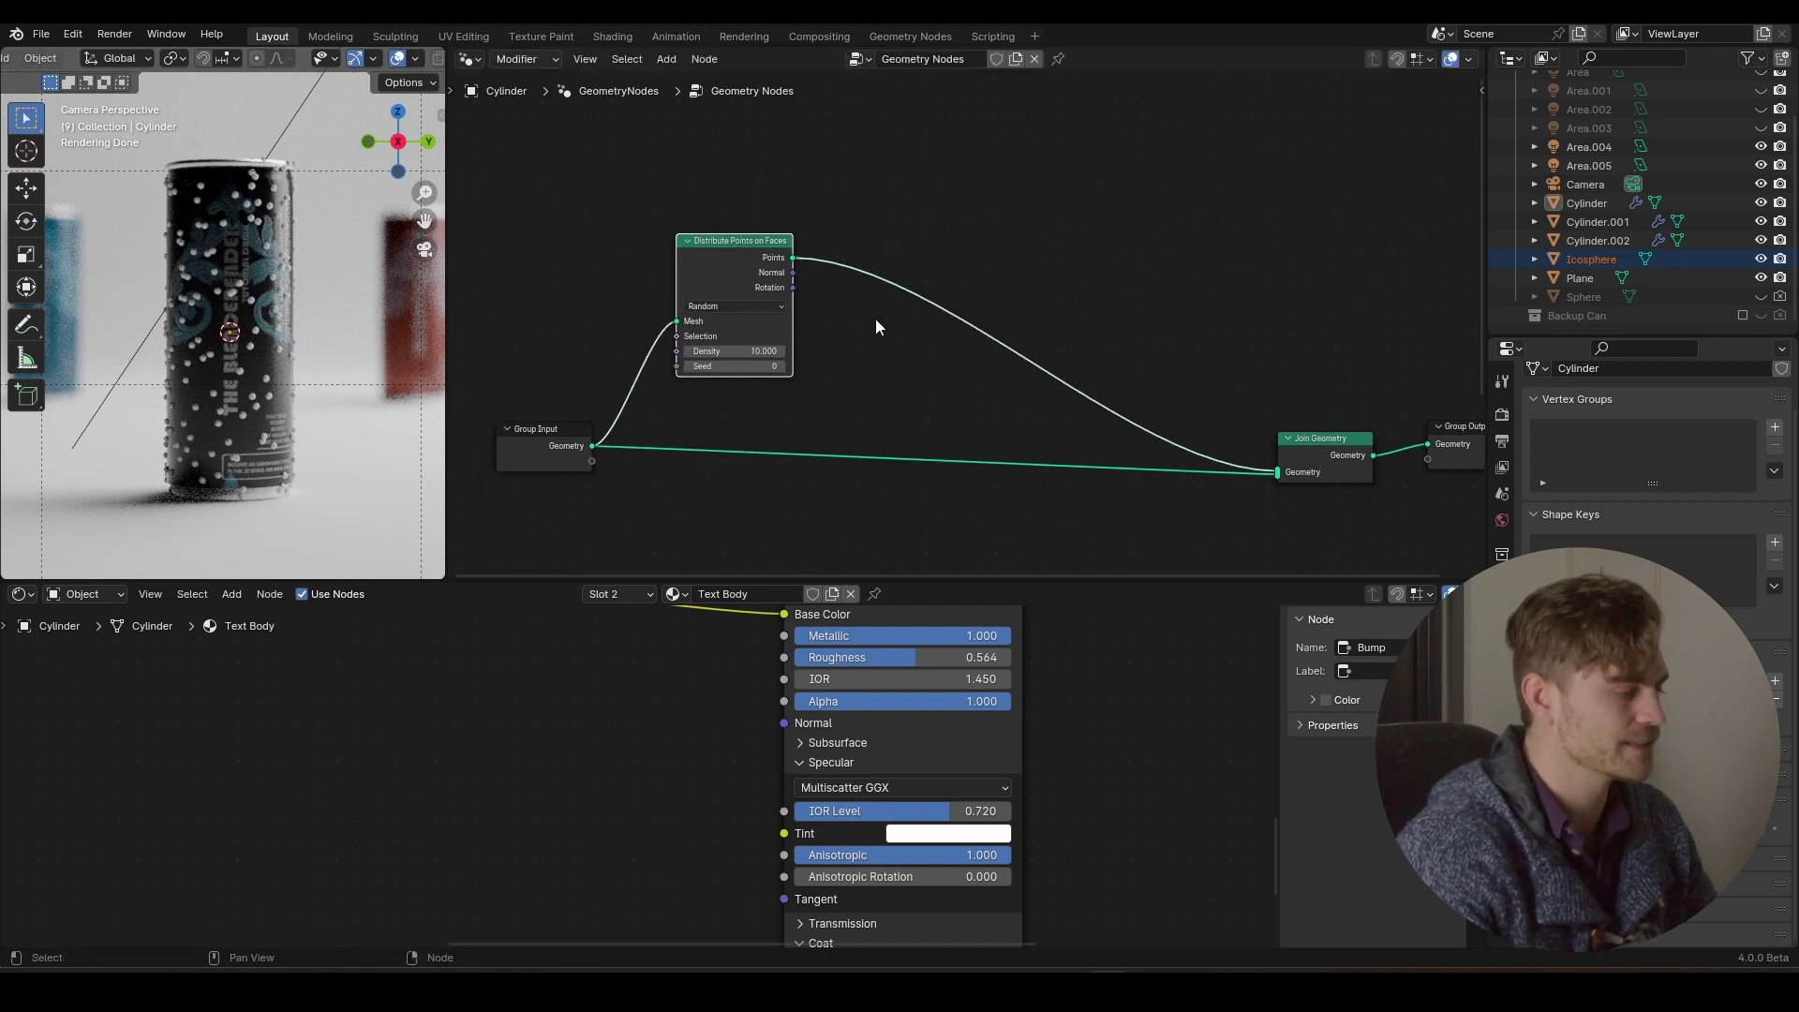
# - Add Instance on Points before Join Geometry and use the Icosphere's Object Info geometry as its instance
pyautogui.hotkey('shift', 'a')
pyautogui.write('insta')
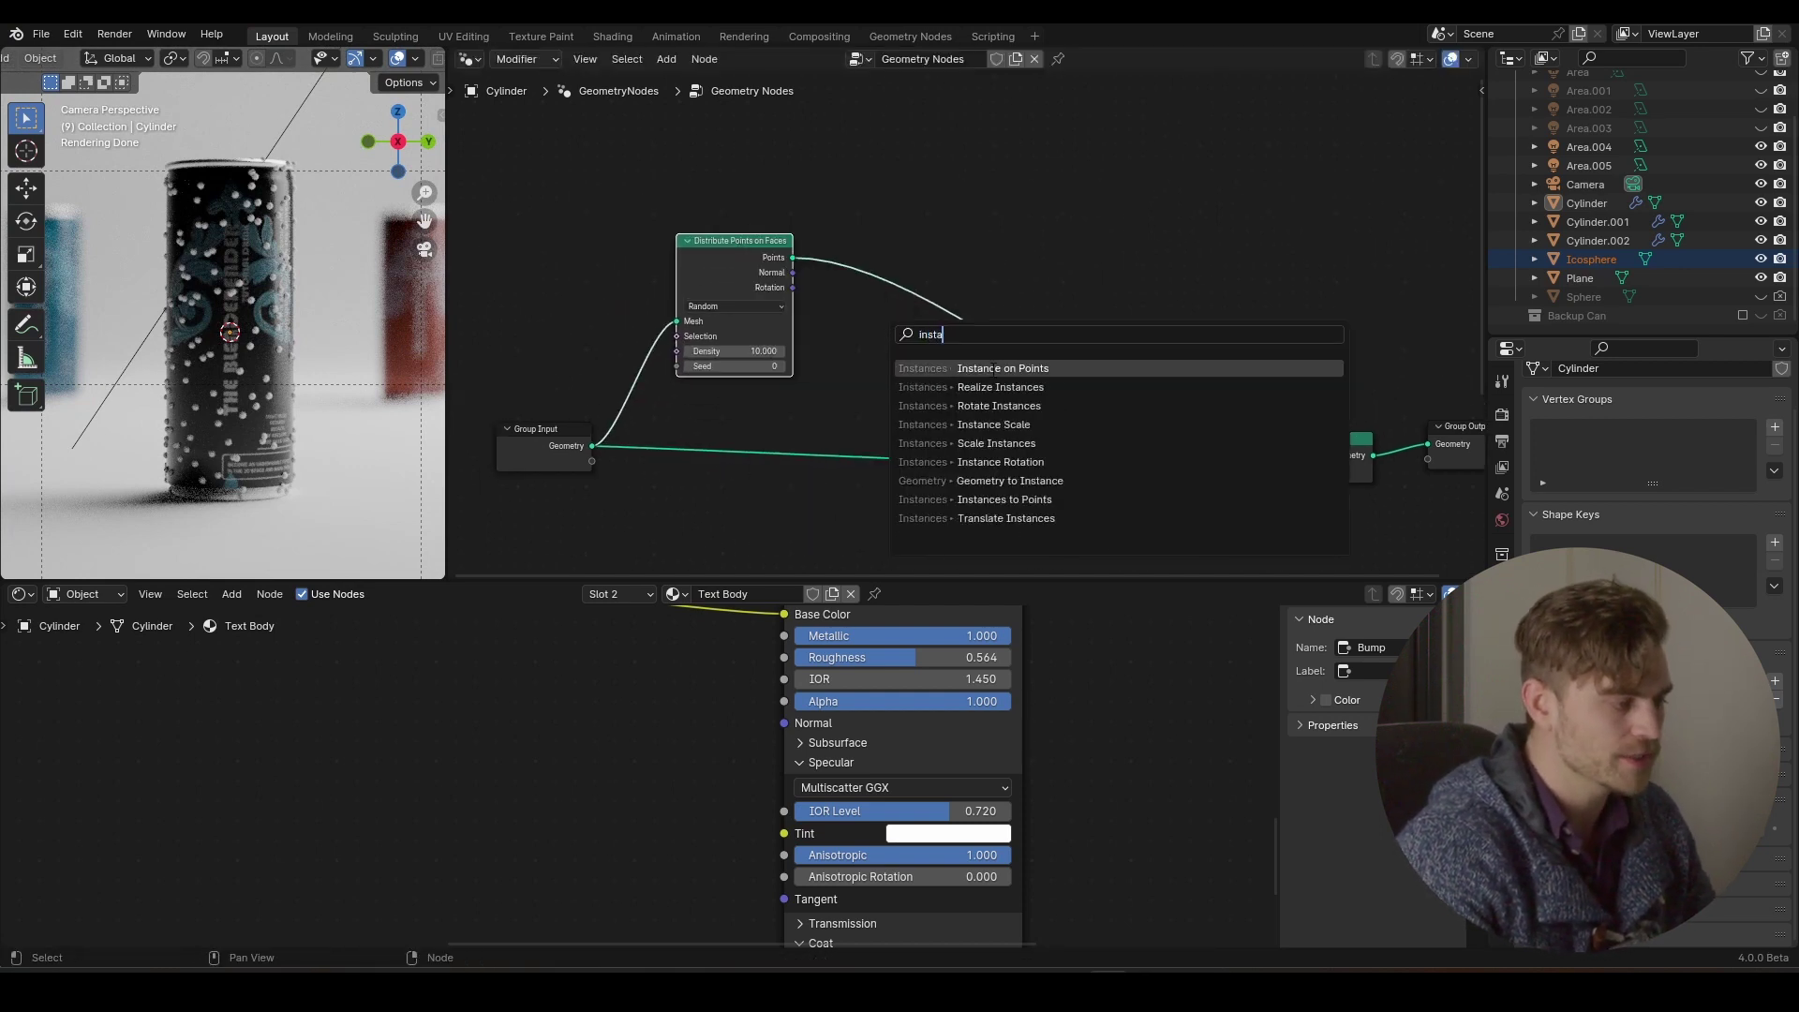
pyautogui.press('Return')
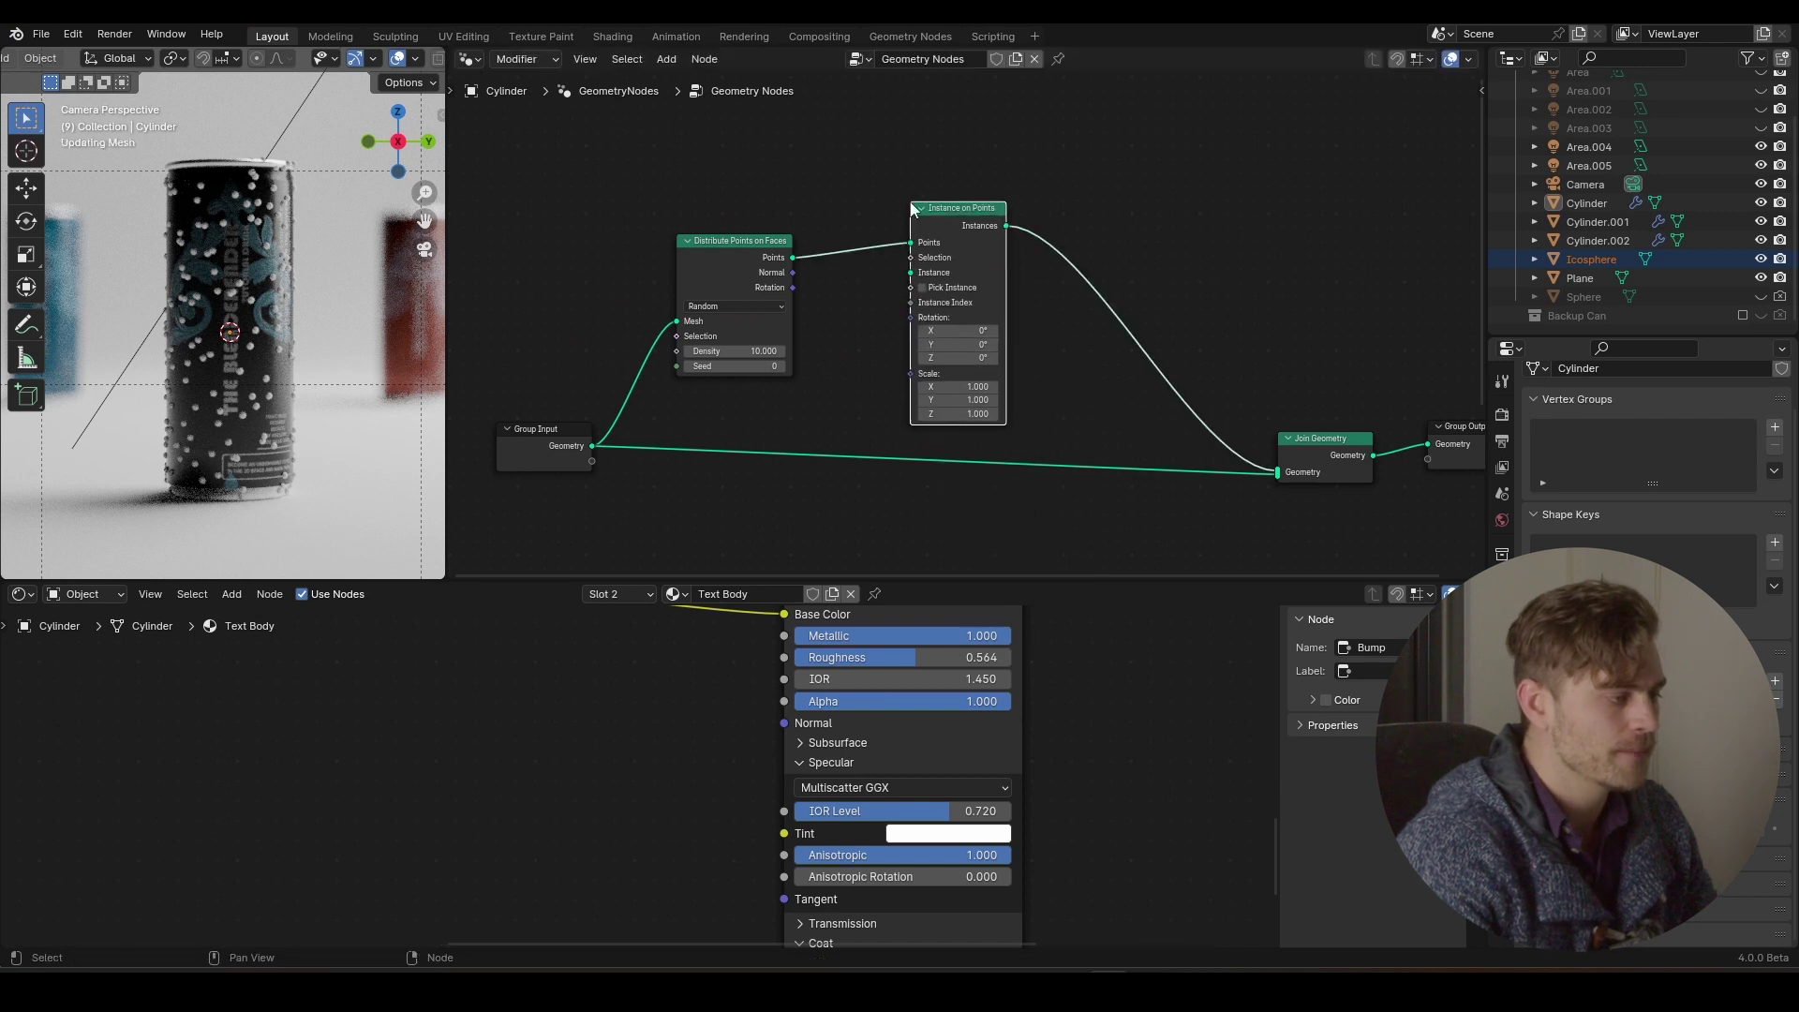
pyautogui.click(1010, 348)
pyautogui.press('Home')
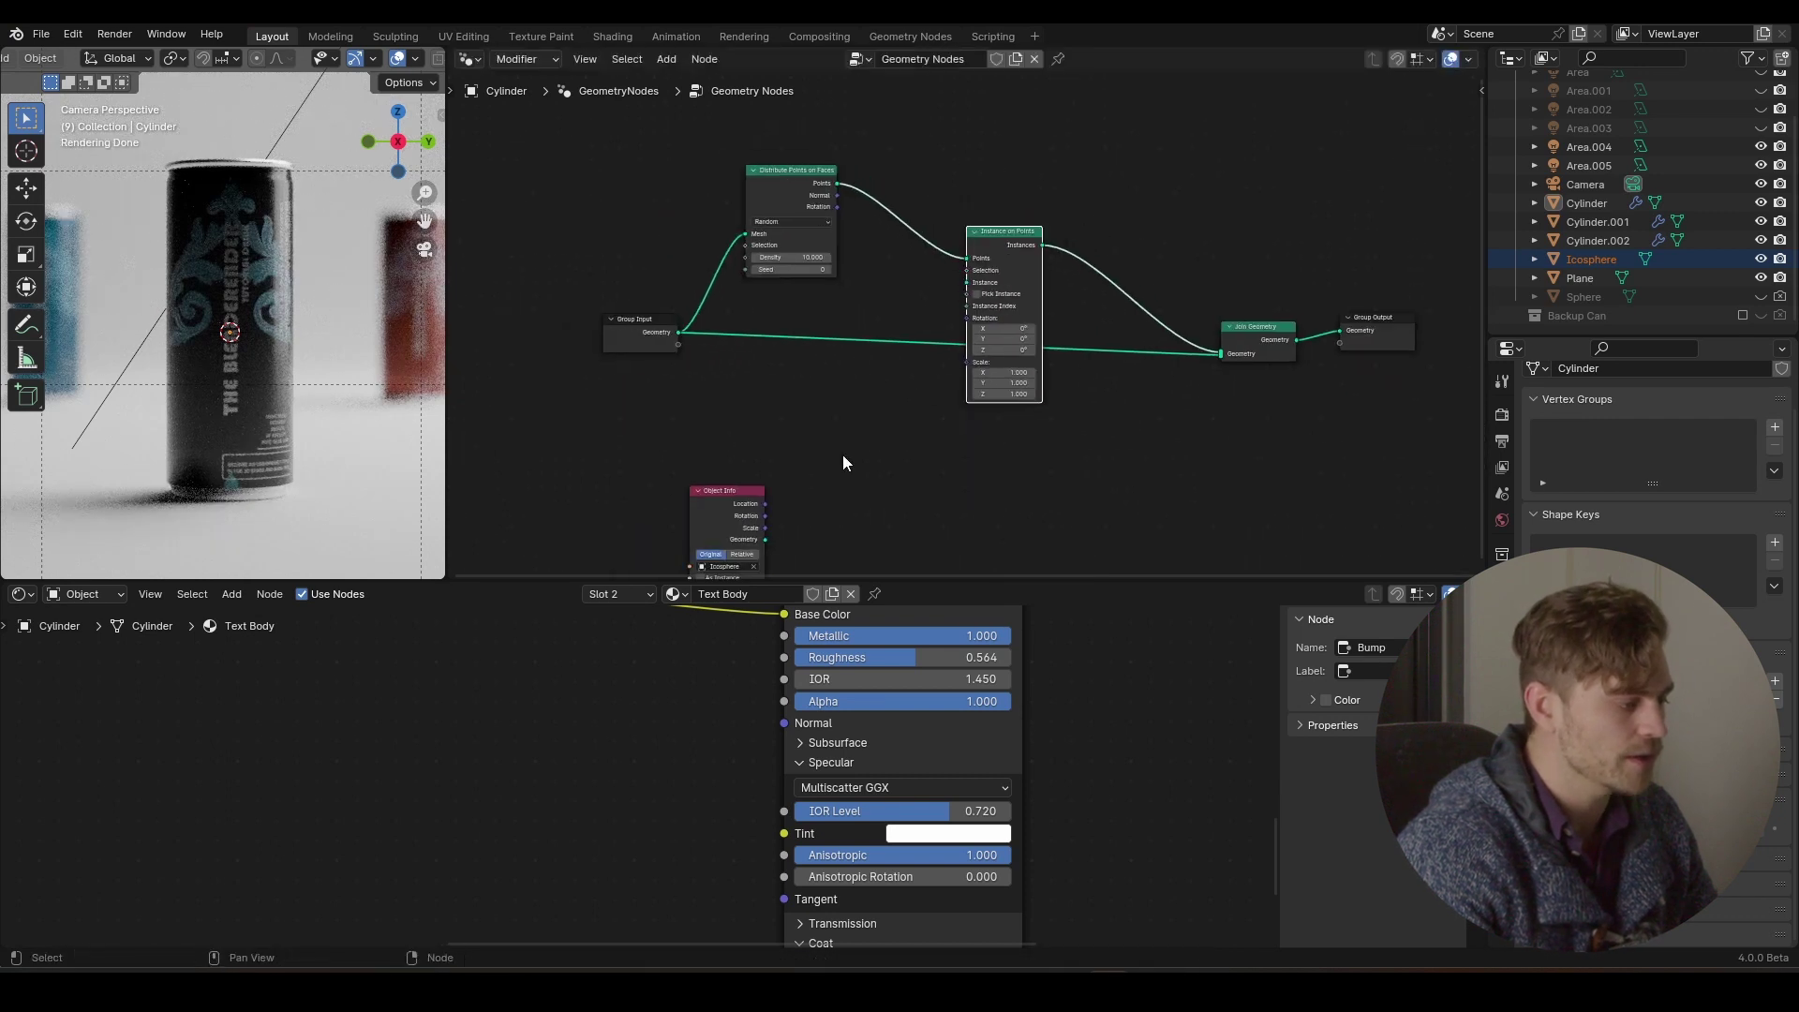
pyautogui.moveTo(762, 549); pyautogui.dragTo(762, 498)
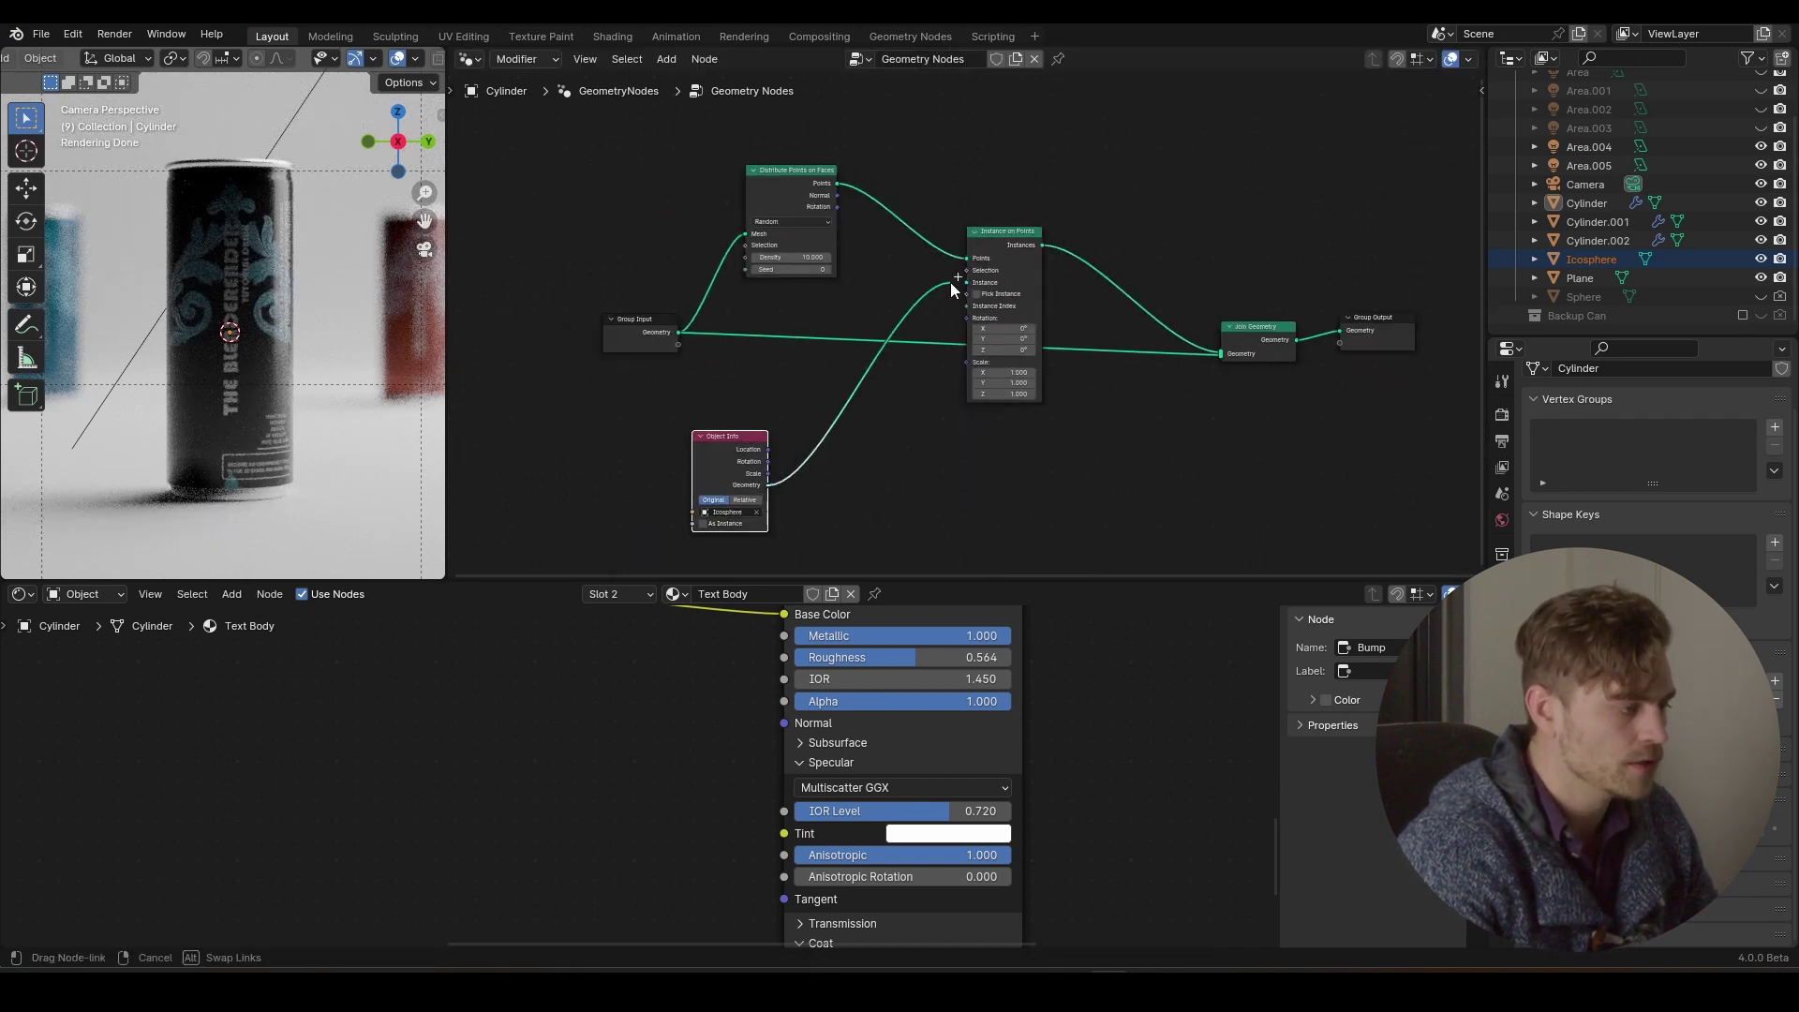
pyautogui.moveTo(964, 285); pyautogui.dragTo(966, 282)
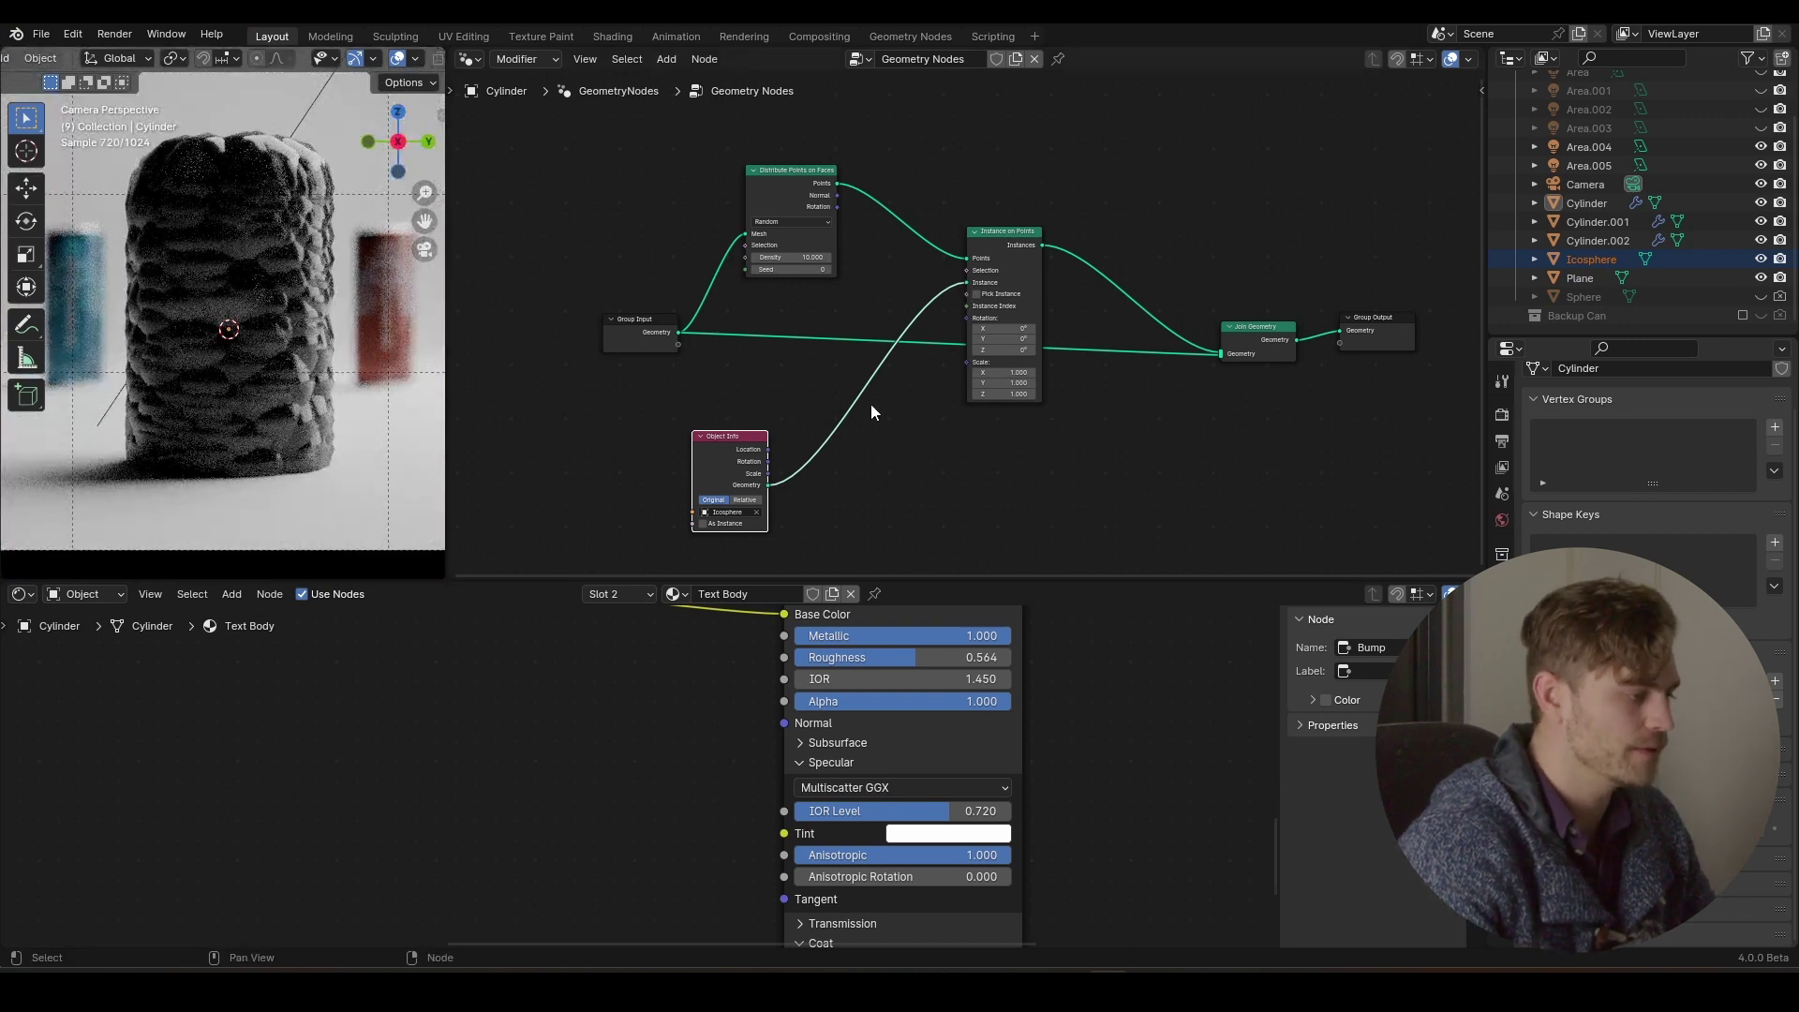
pyautogui.moveTo(725, 453); pyautogui.dragTo(599, 355)
pyautogui.scroll(2, 881, 346)
pyautogui.hotkey('shift', 'a')
# - Add a Random Value node and link it to Instance on Points Scale
pyautogui.moveTo(790, 403)
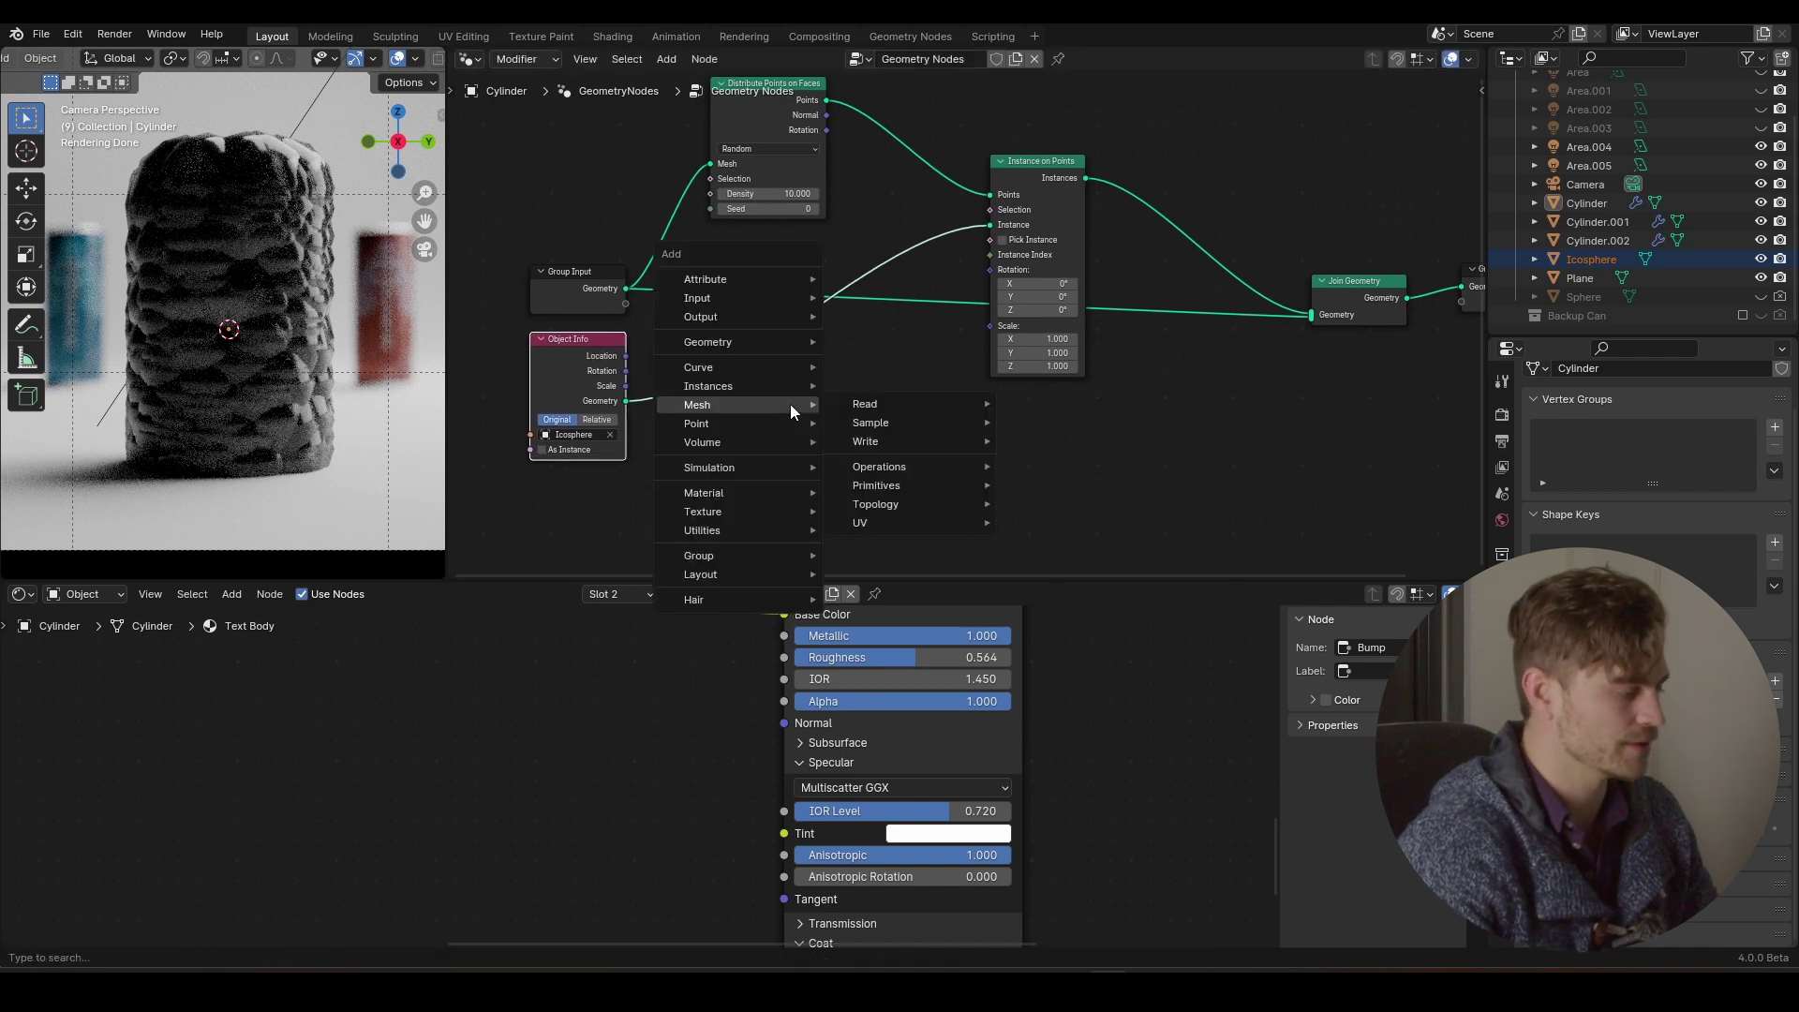
pyautogui.write('random')
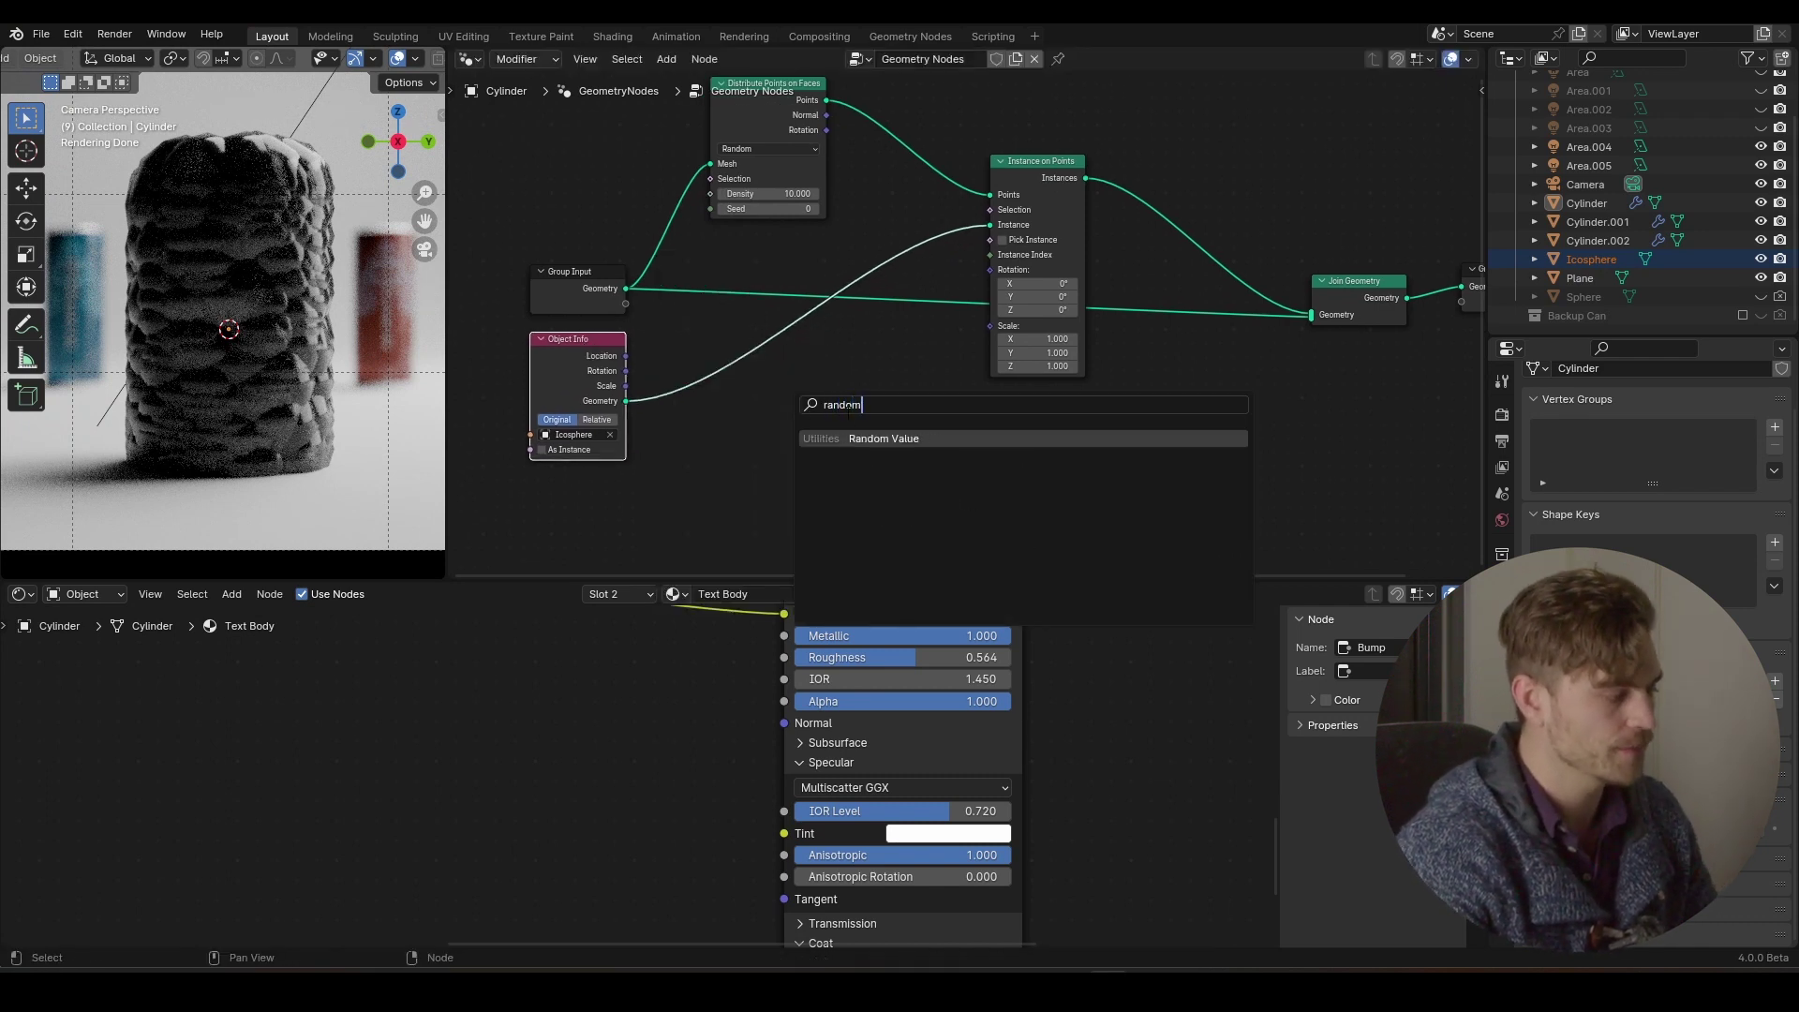
pyautogui.press('Return')
pyautogui.click(721, 367)
pyautogui.scroll(2, 834, 419)
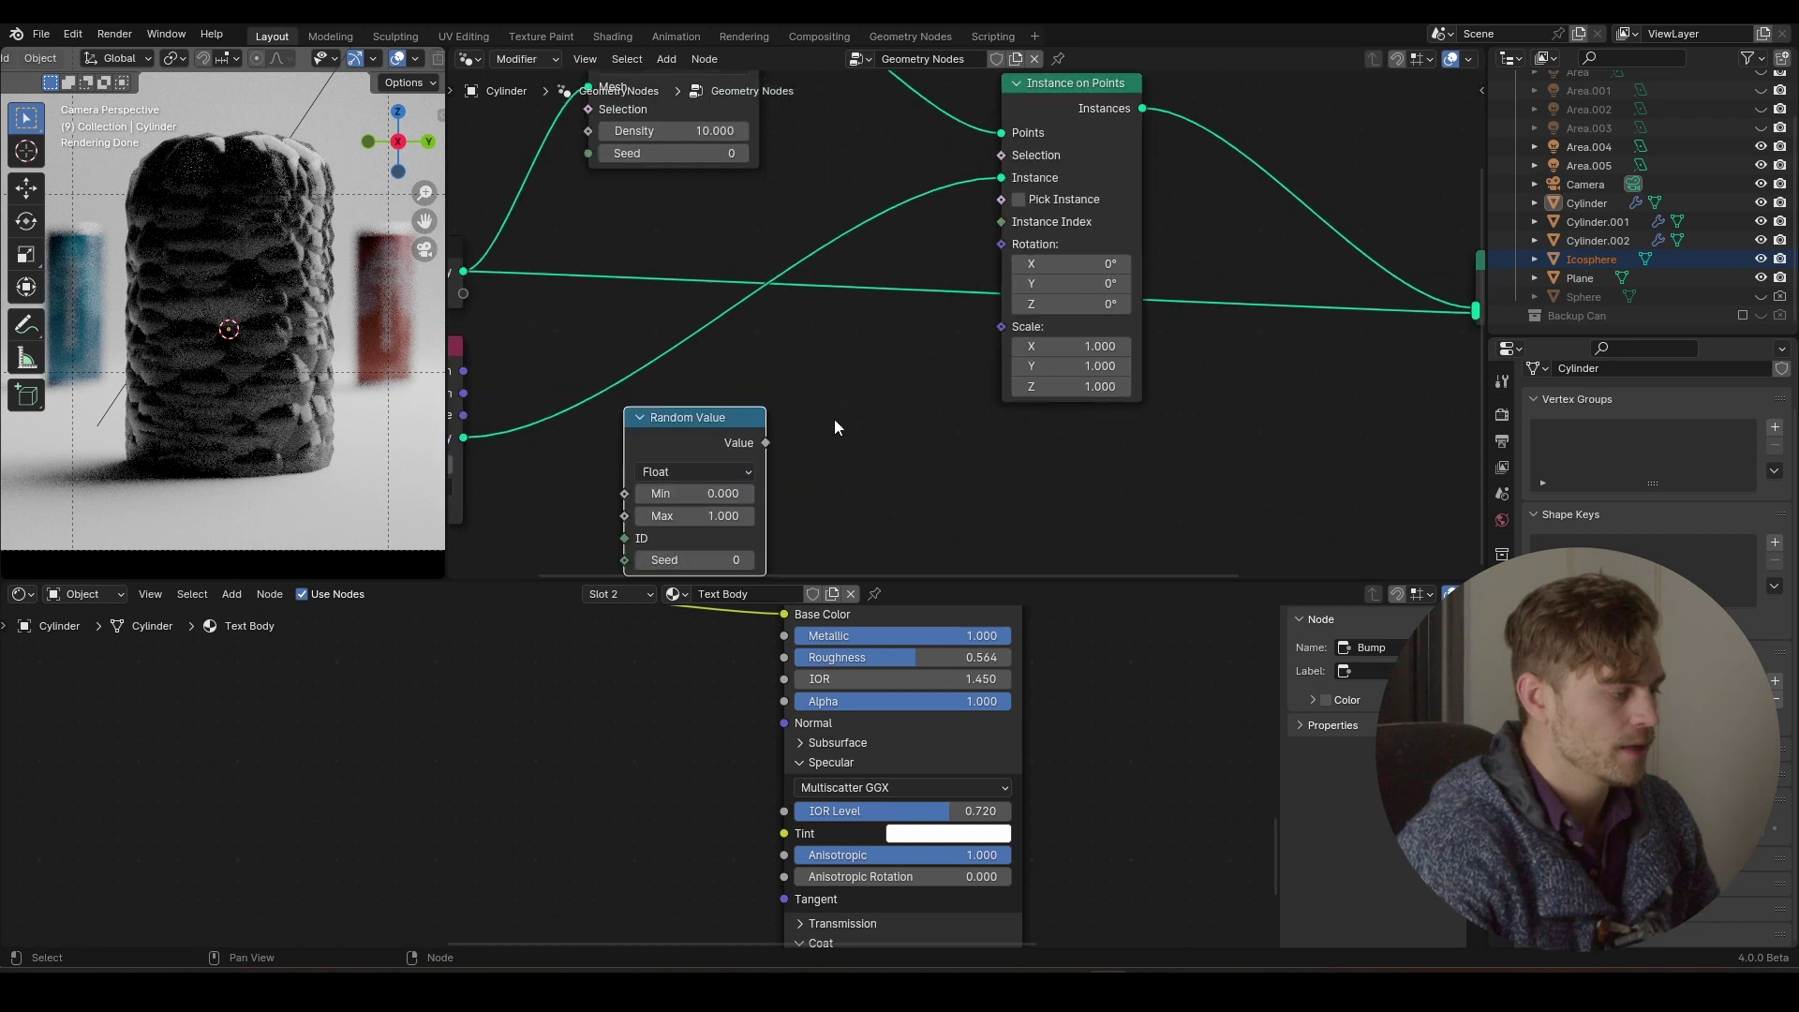
pyautogui.moveTo(789, 431); pyautogui.dragTo(785, 363, button='middle')
pyautogui.moveTo(785, 363); pyautogui.dragTo(779, 420)
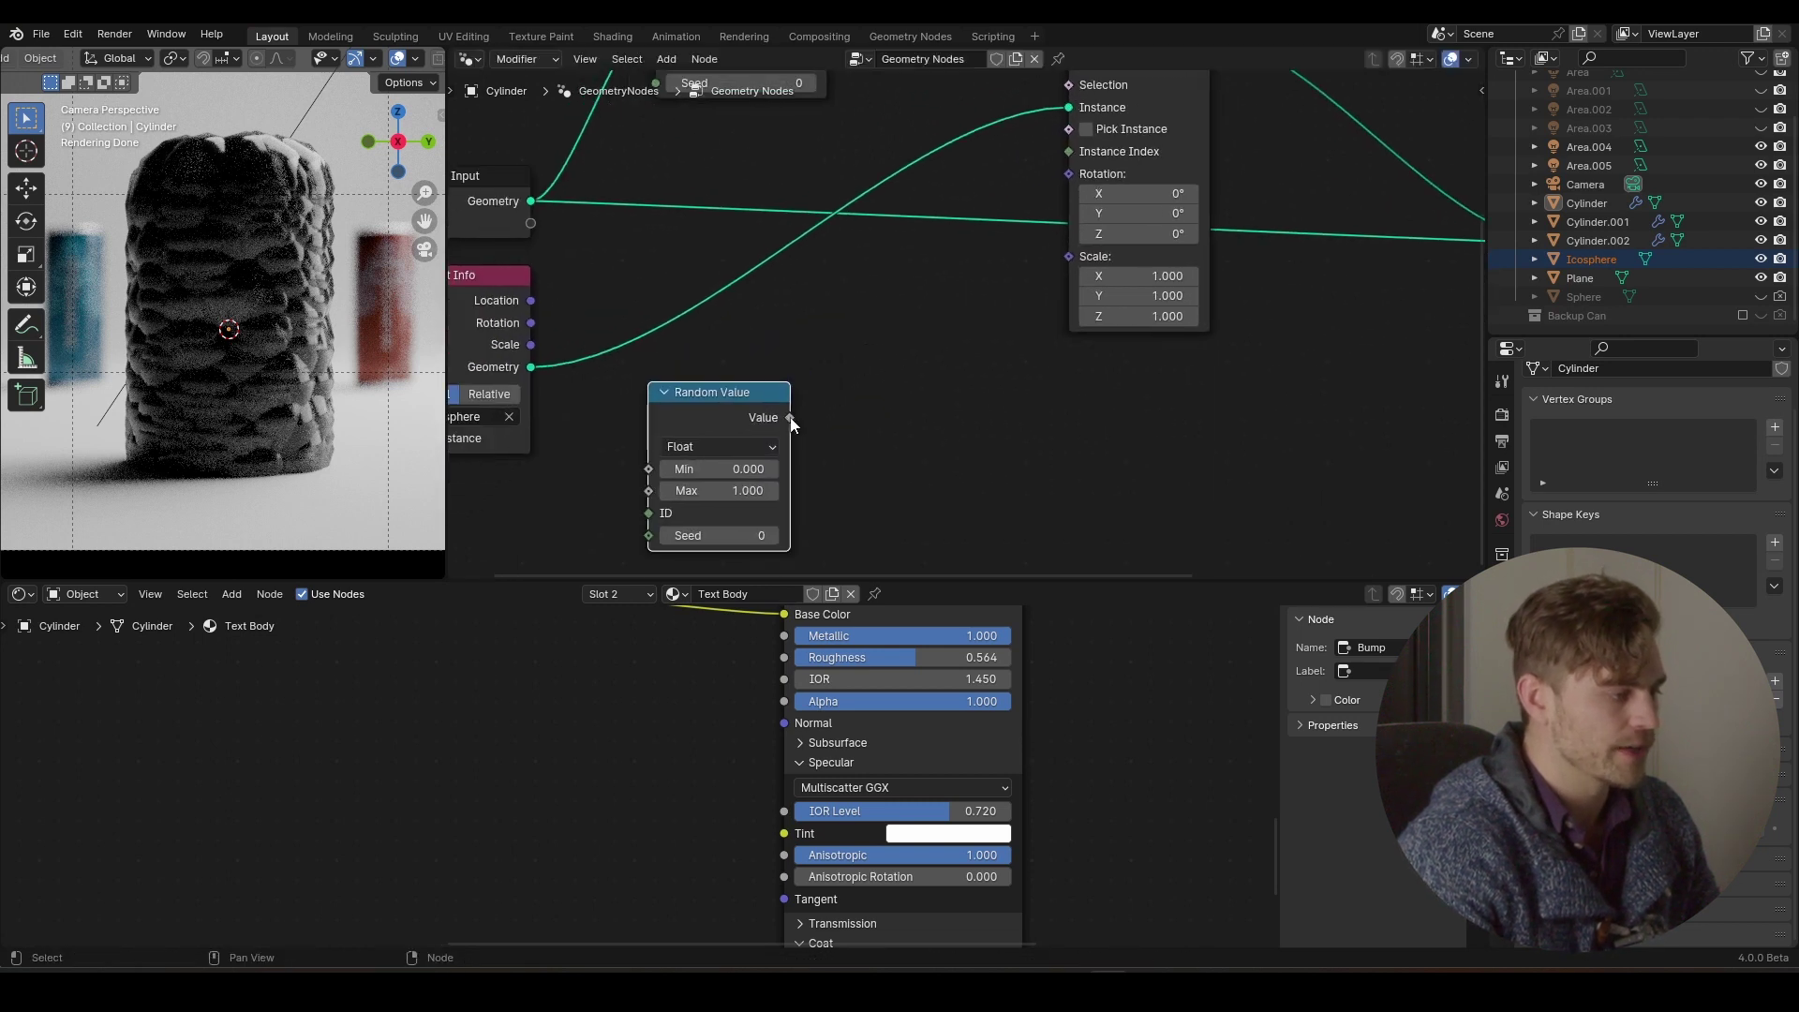
pyautogui.moveTo(1071, 261); pyautogui.dragTo(1071, 259)
pyautogui.scroll(-1, 847, 368)
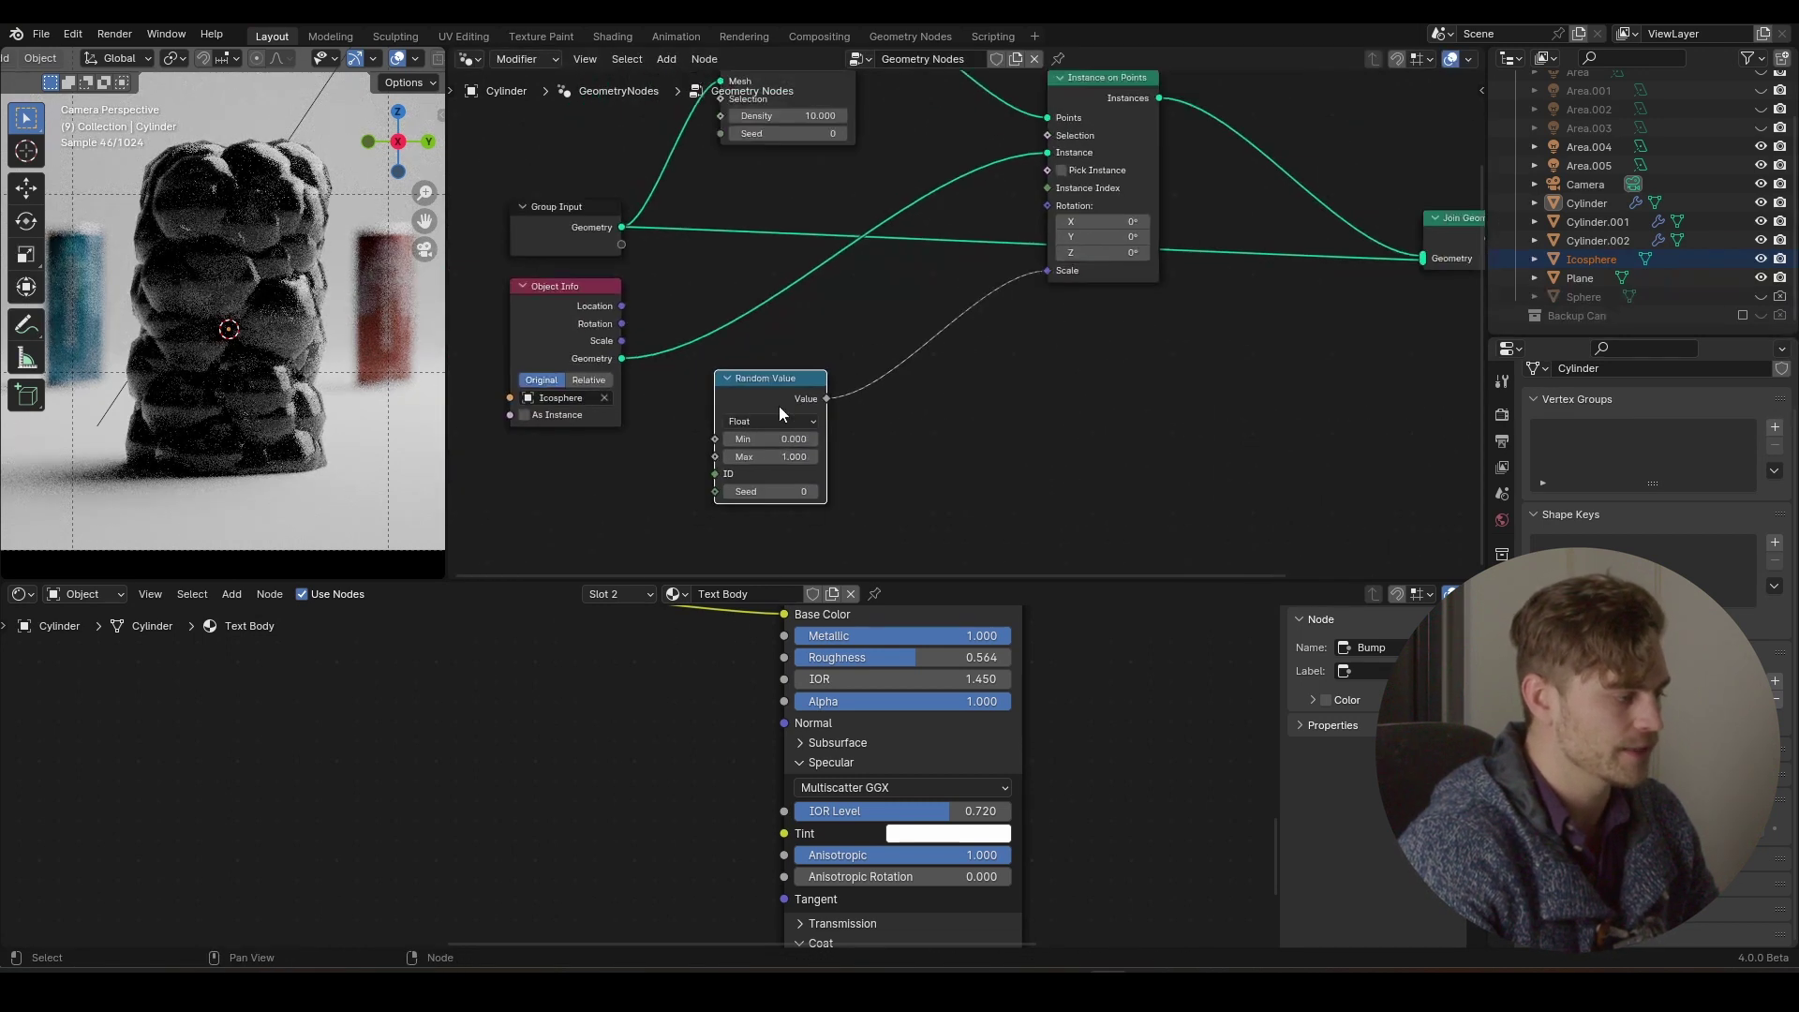
pyautogui.moveTo(768, 412); pyautogui.dragTo(709, 435)
pyautogui.click(708, 435)
pyautogui.scroll(1, 822, 392)
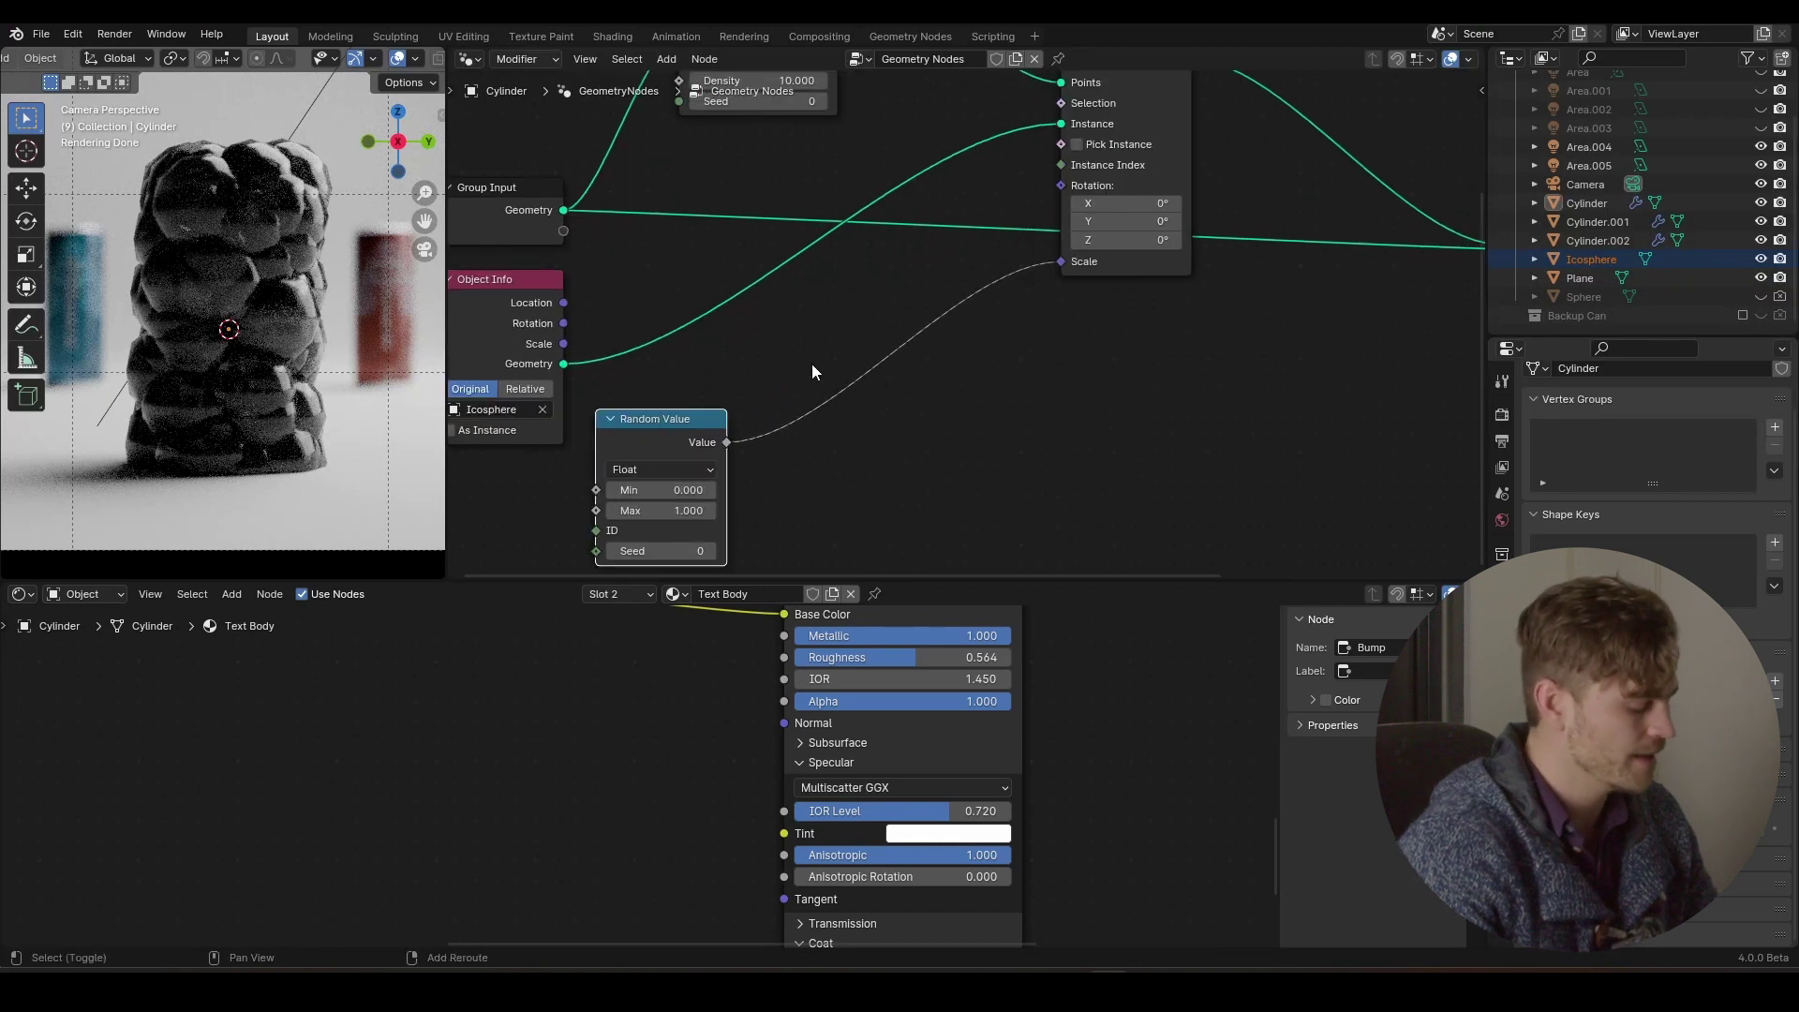
# - Insert a Map Range node between Random Value and the instance Scale
pyautogui.hotkey('shift', 'a')
pyautogui.write('map')
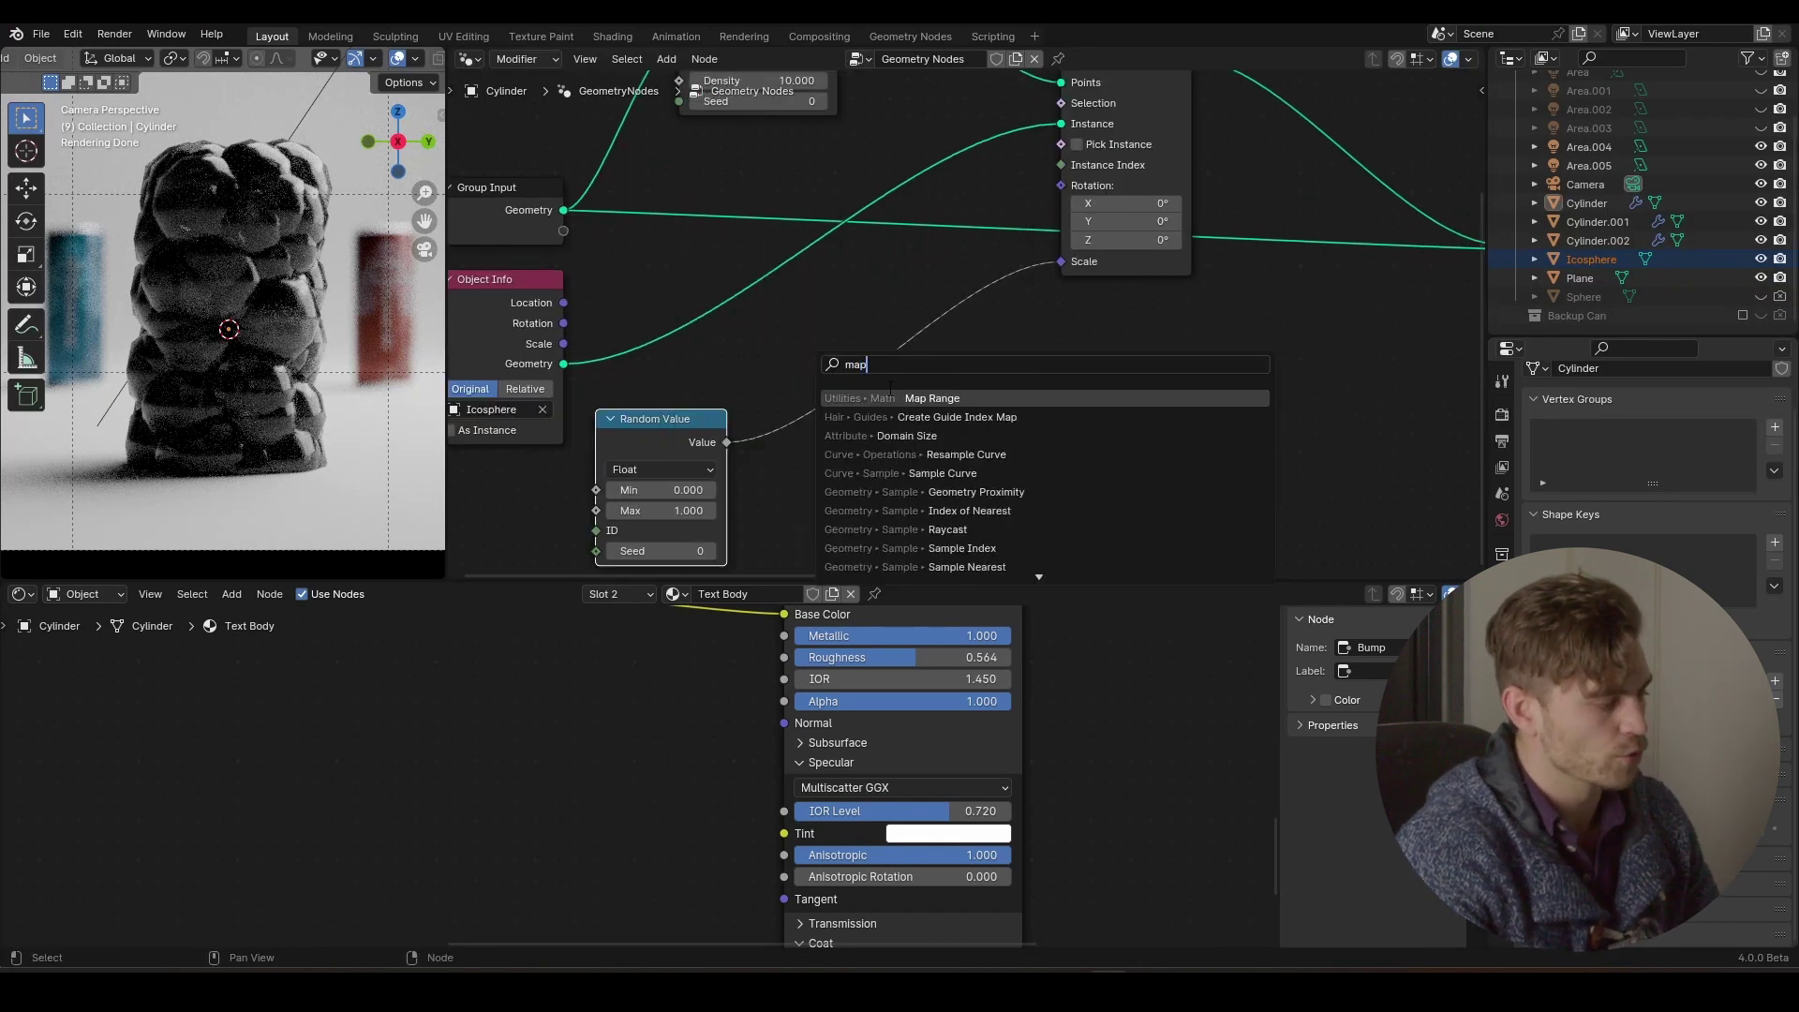
pyautogui.press('Return')
pyautogui.click(856, 388)
pyautogui.keyDown('shift'); pyautogui.scroll(-2, 852, 392); pyautogui.keyUp('shift')
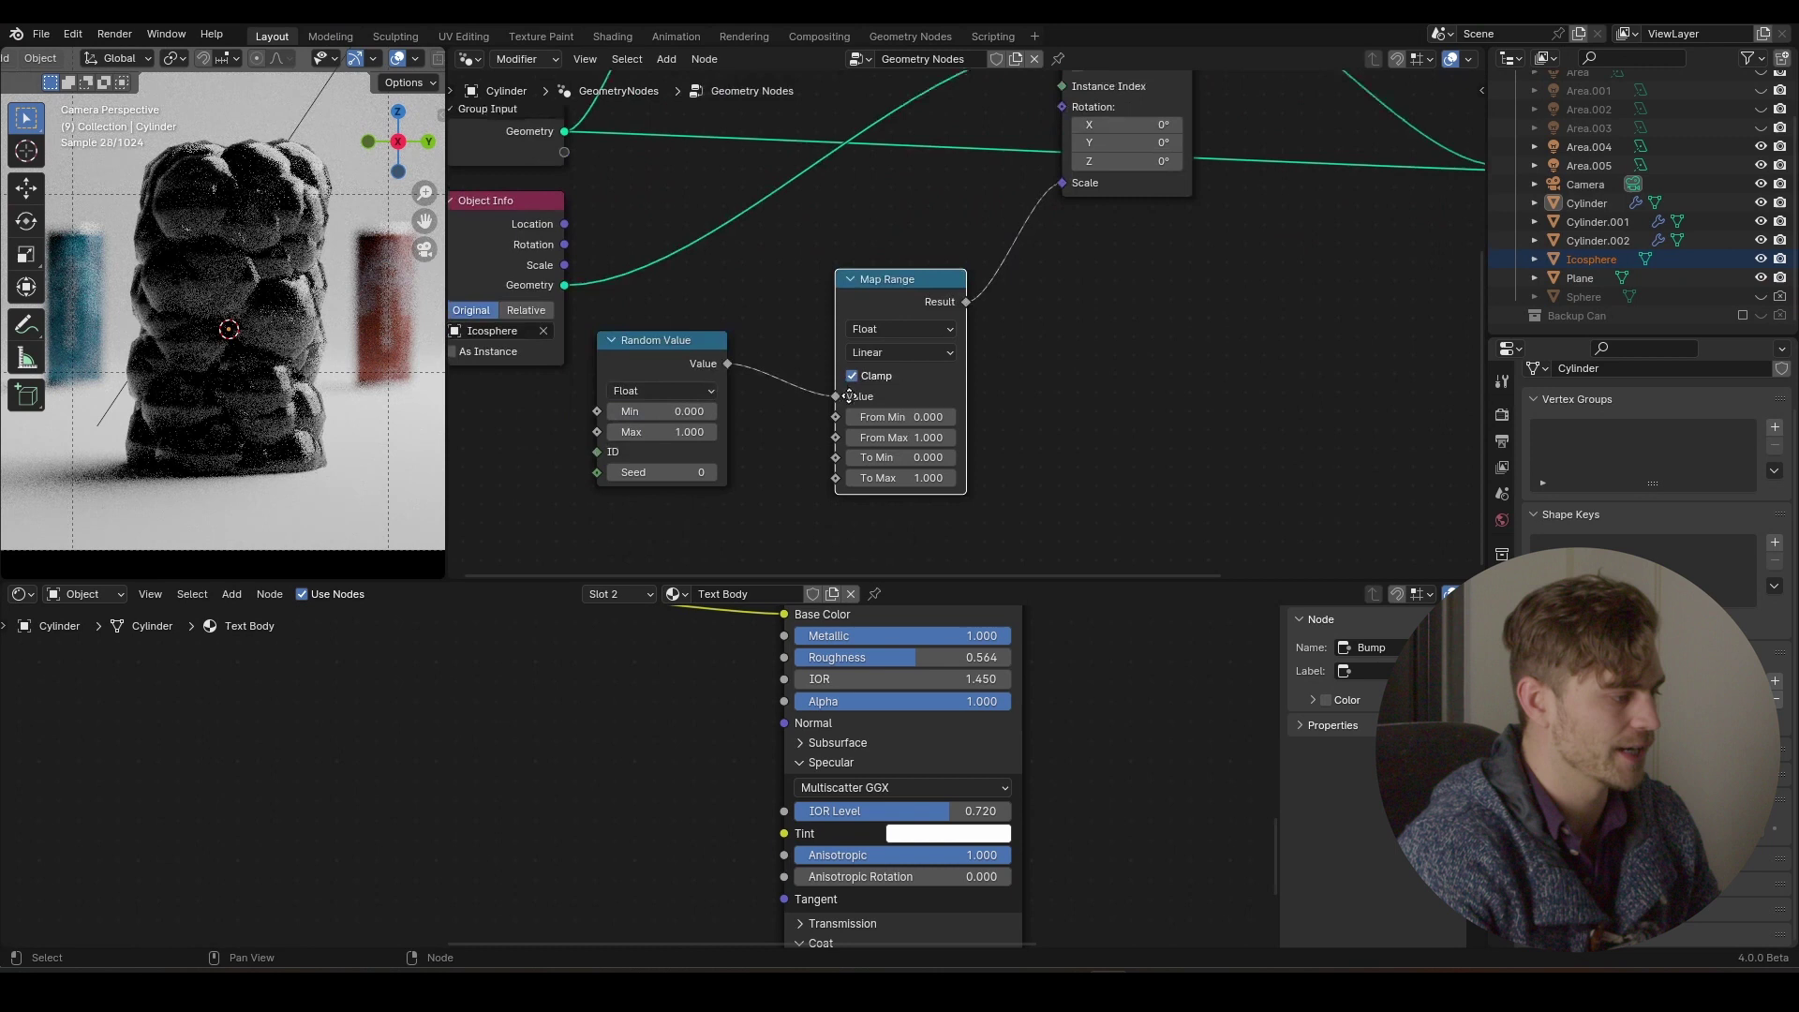
pyautogui.scroll(2, 848, 395)
pyautogui.keyDown('shift'); pyautogui.scroll(-1, 871, 369); pyautogui.keyUp('shift')
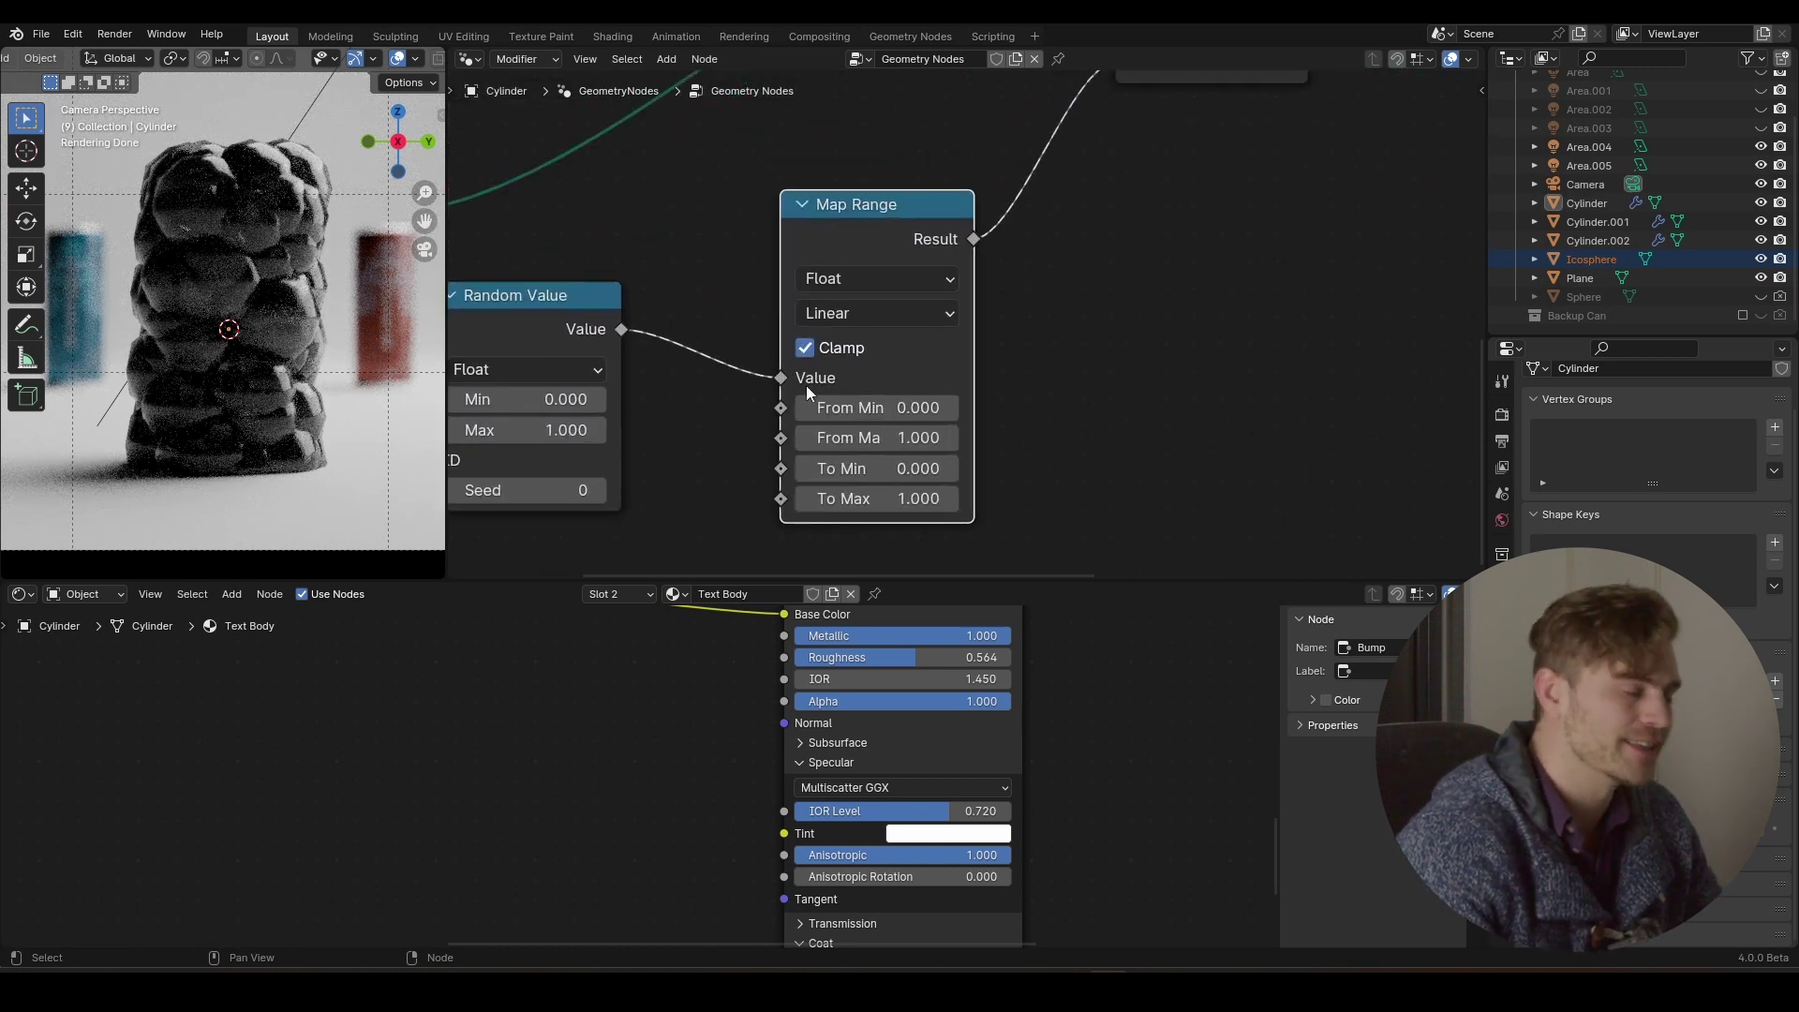
pyautogui.moveTo(806, 385)
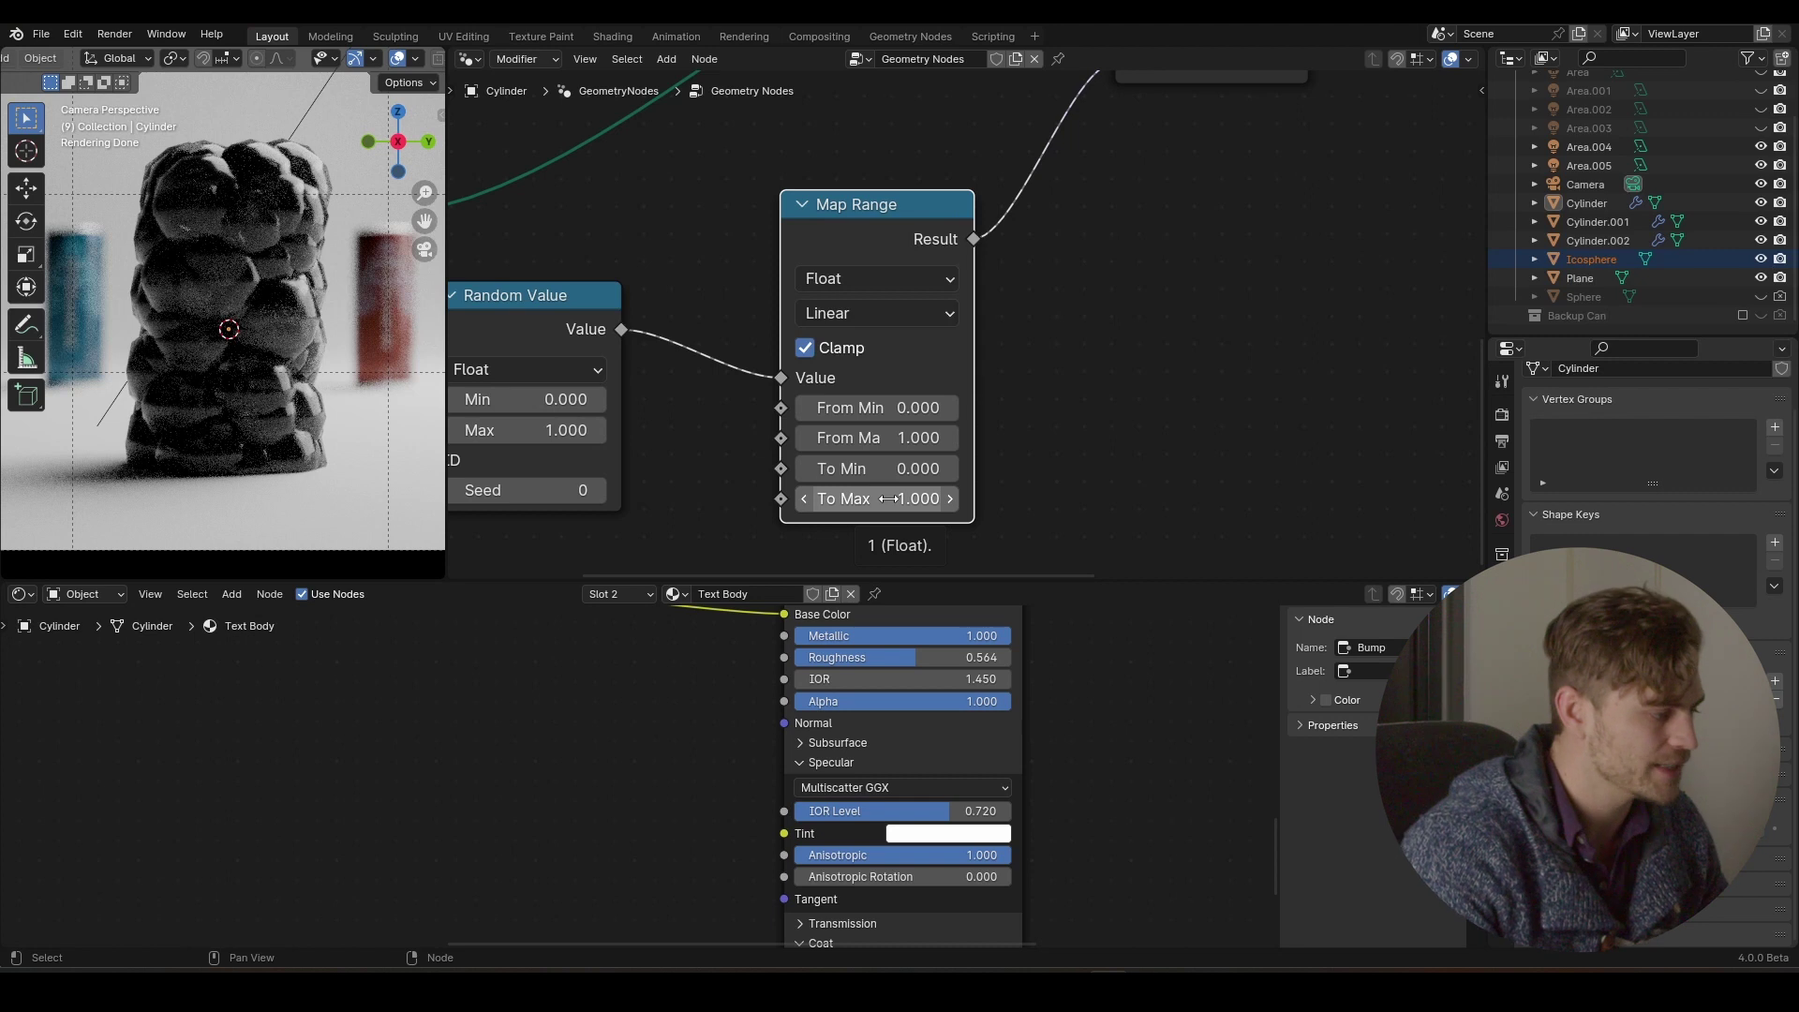
# - Drag the Map Range To Max down to 0.030 to shrink the droplets
pyautogui.moveTo(876, 499); pyautogui.dragTo(440, 498)
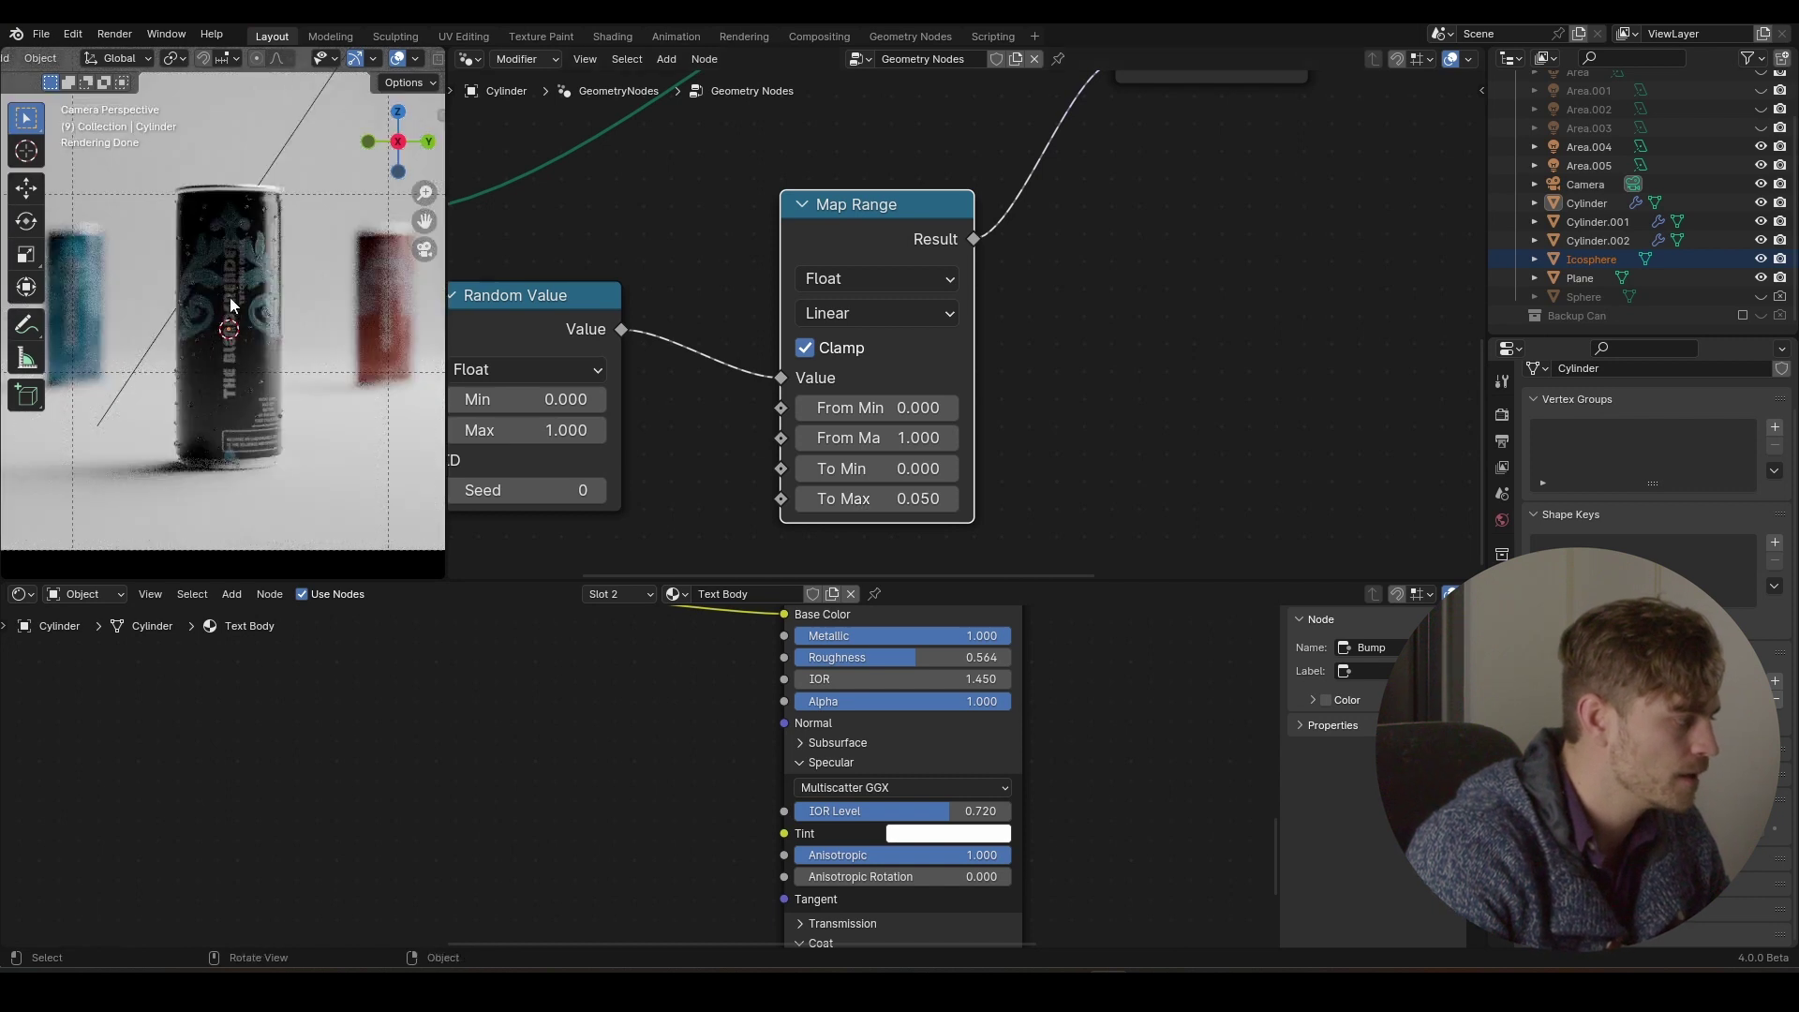
pyautogui.scroll(4, 228, 296)
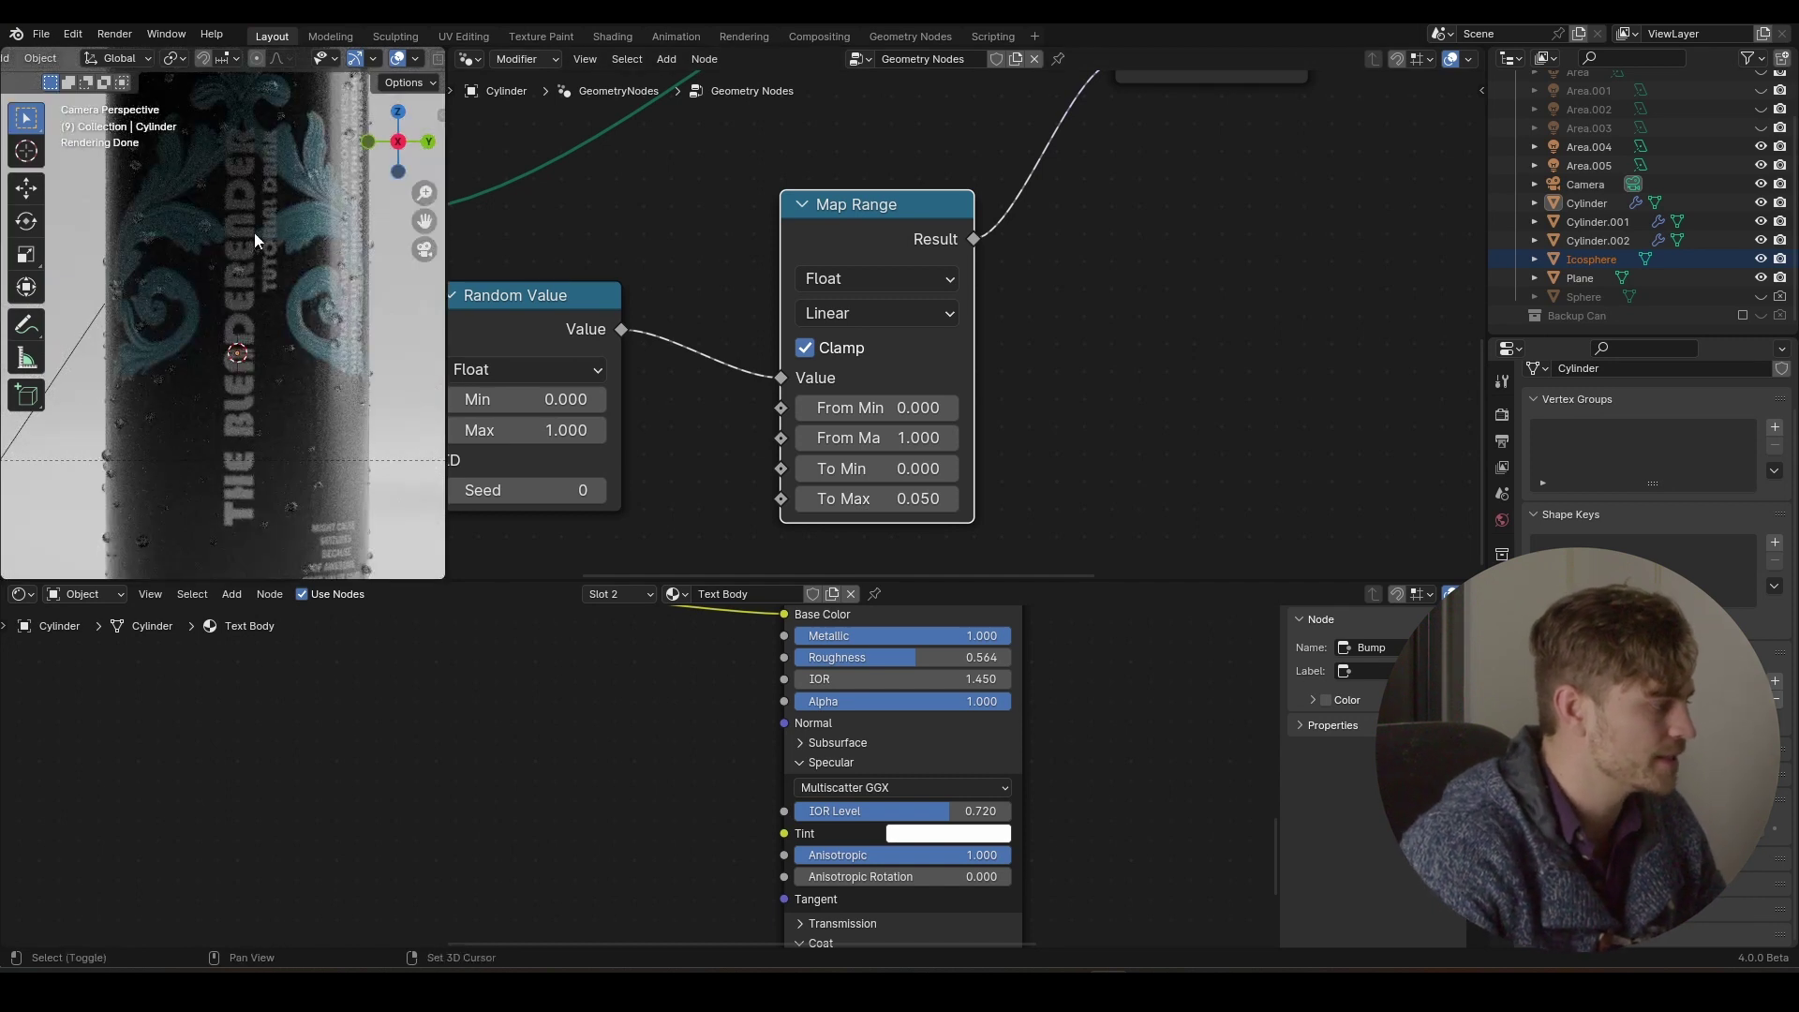
pyautogui.keyDown('shift'); pyautogui.moveTo(255, 232); pyautogui.dragTo(267, 330, button='middle'); pyautogui.keyUp('shift')
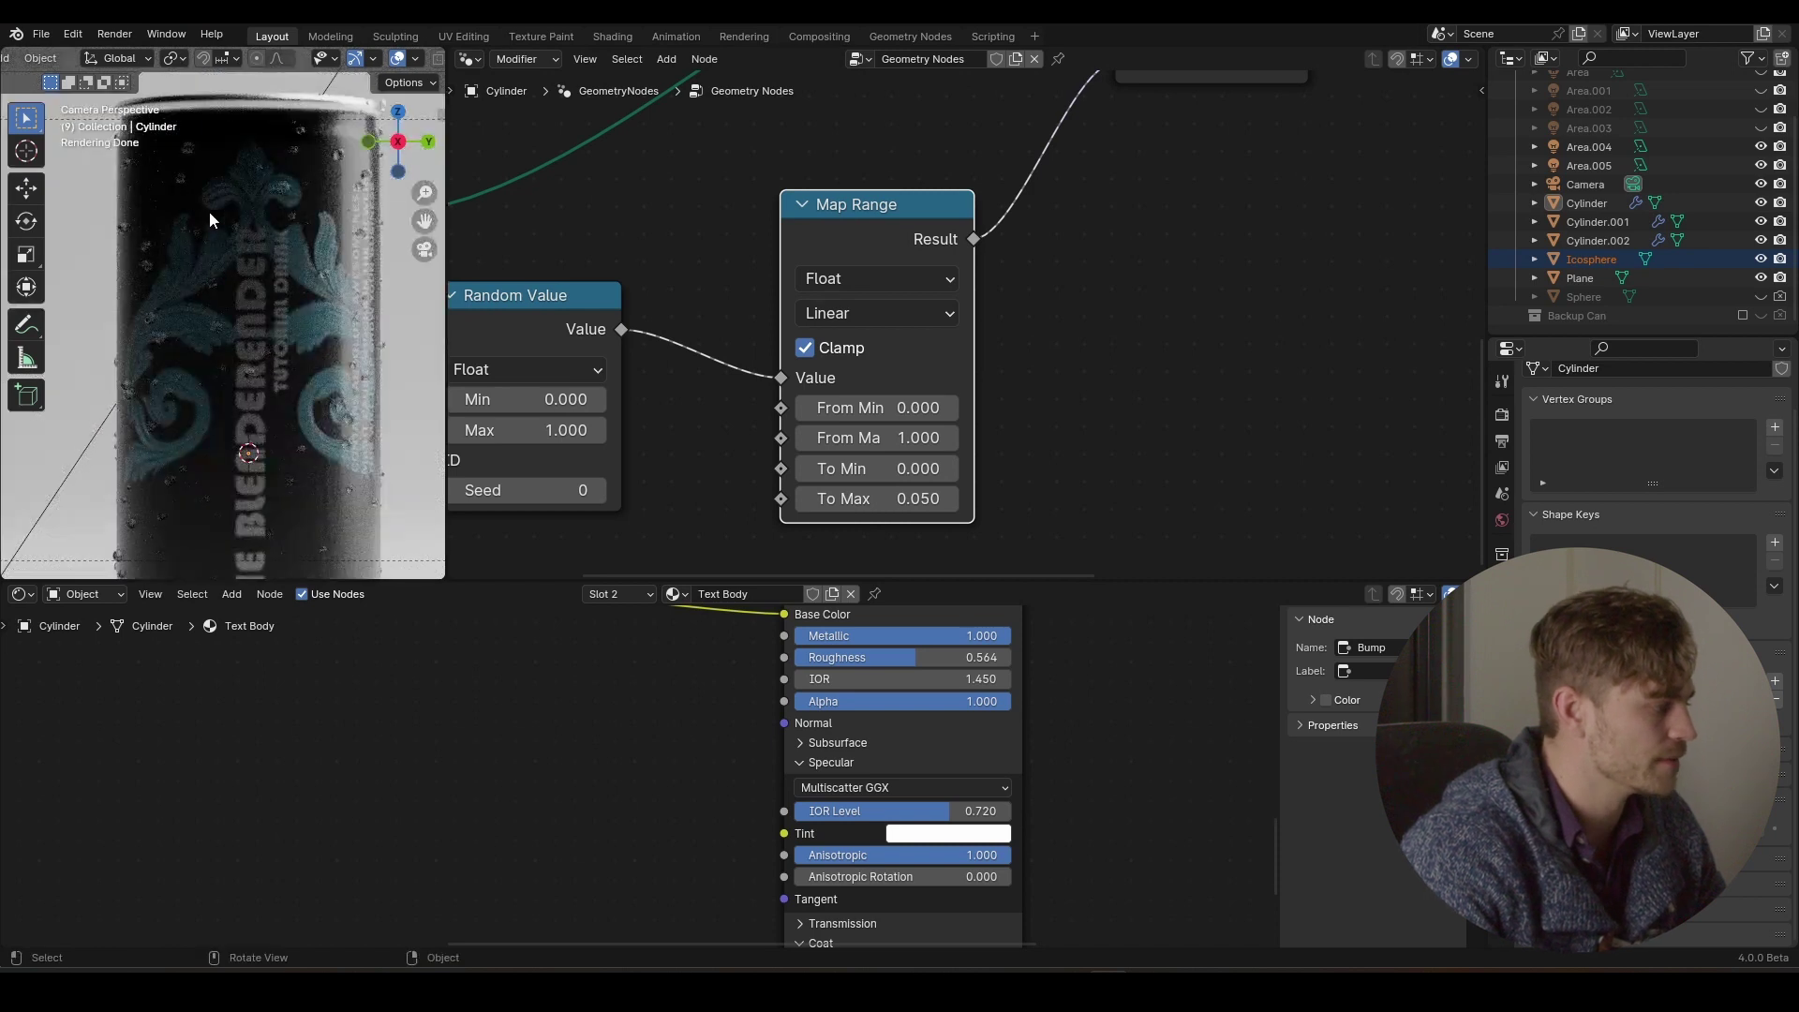
pyautogui.scroll(3, 216, 241)
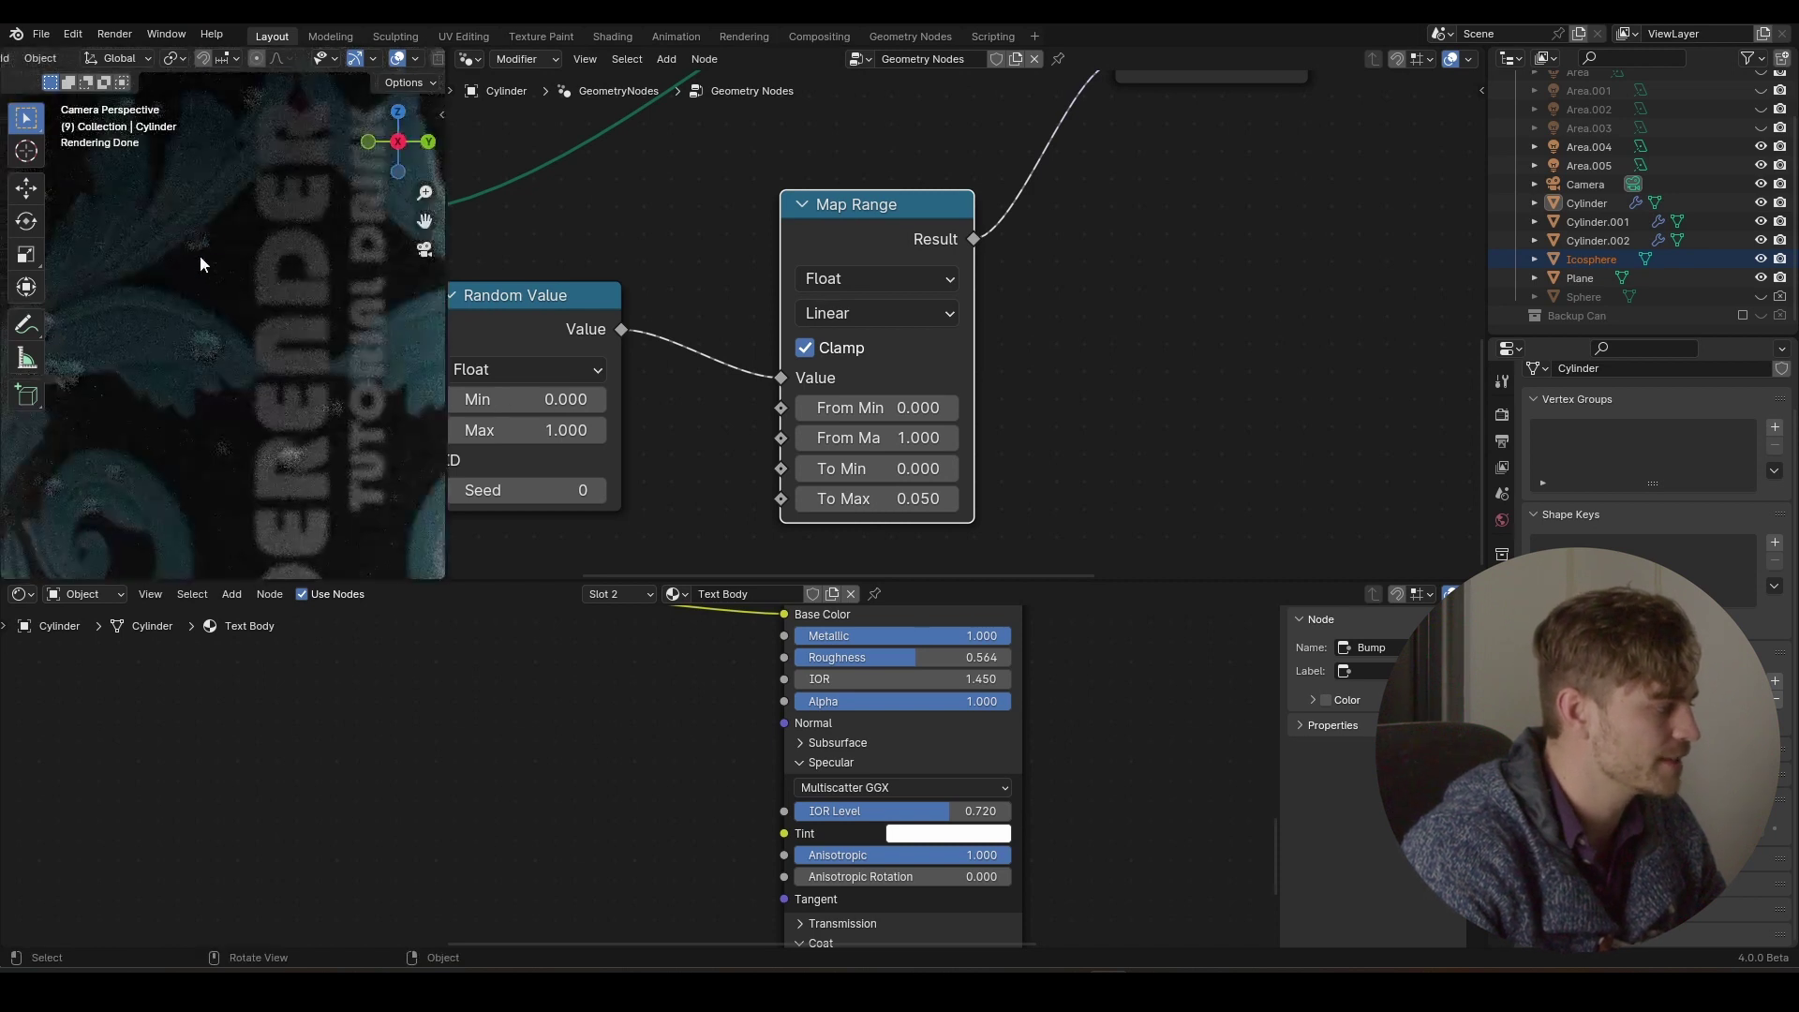
pyautogui.scroll(-4, 201, 271)
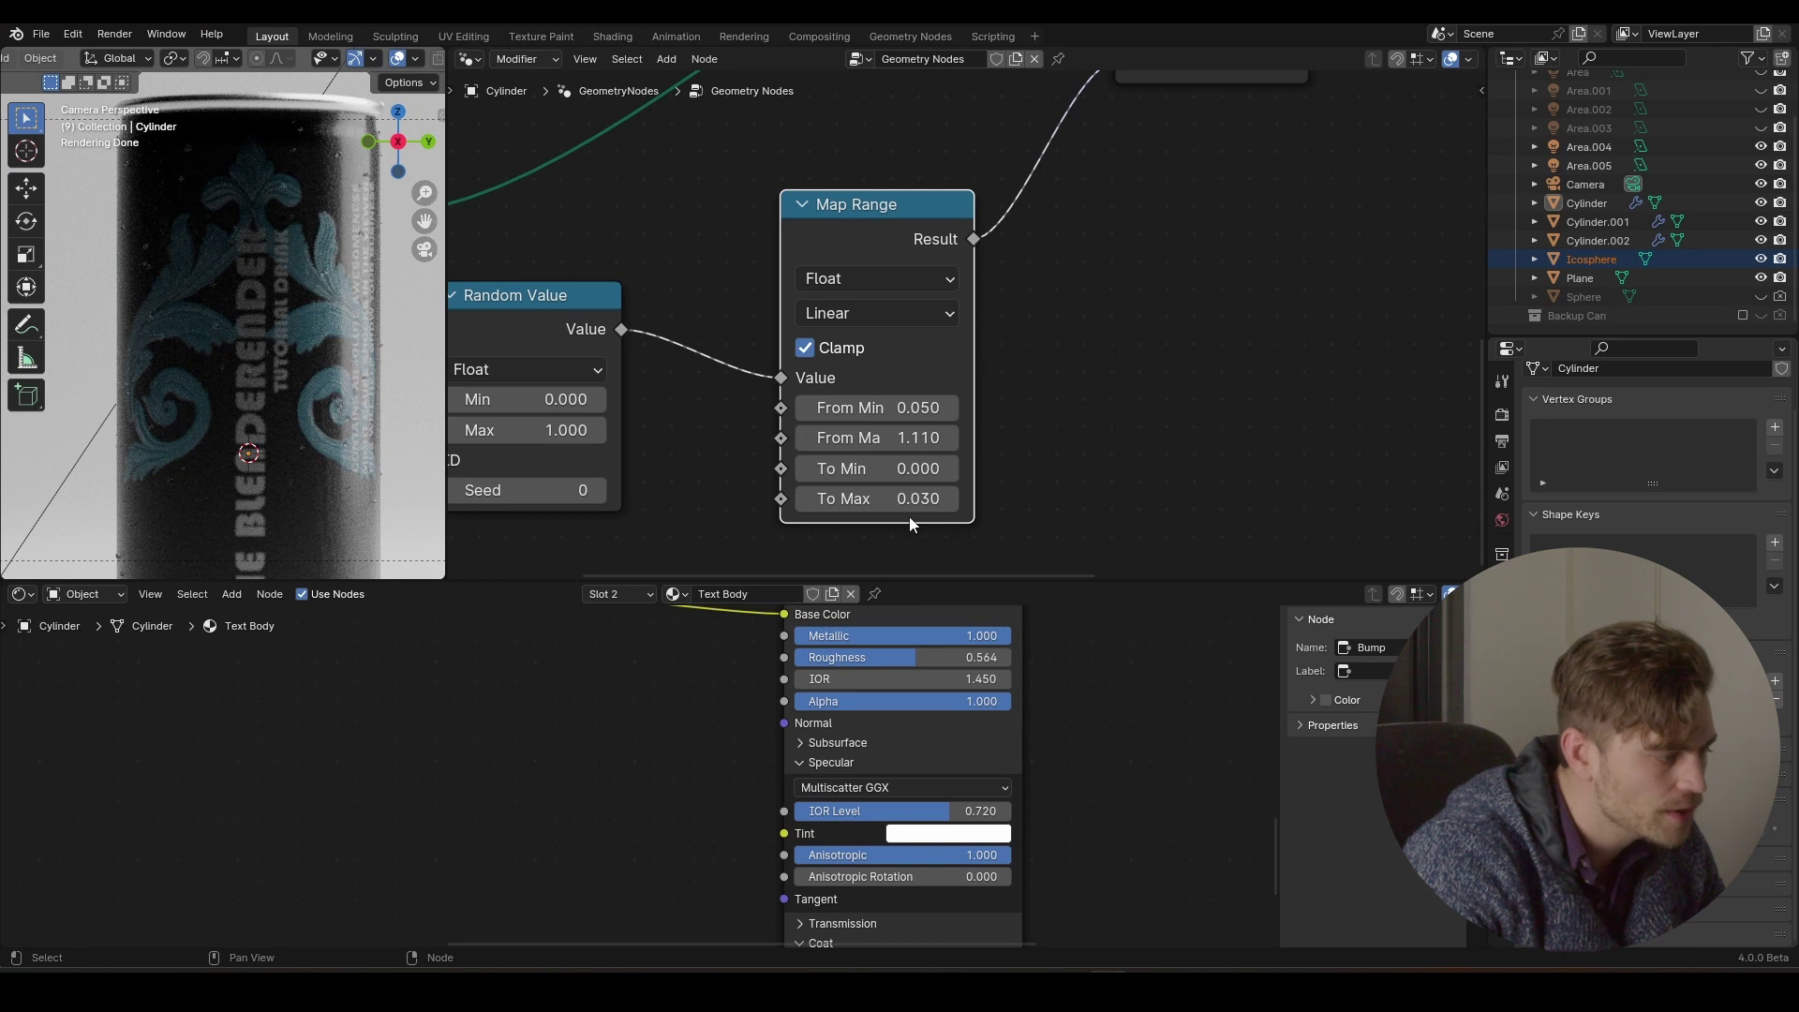
# - Set Map Range From Max to 1.000 and save the file
pyautogui.click(917, 439)
pyautogui.write('1')
pyautogui.press('Return')
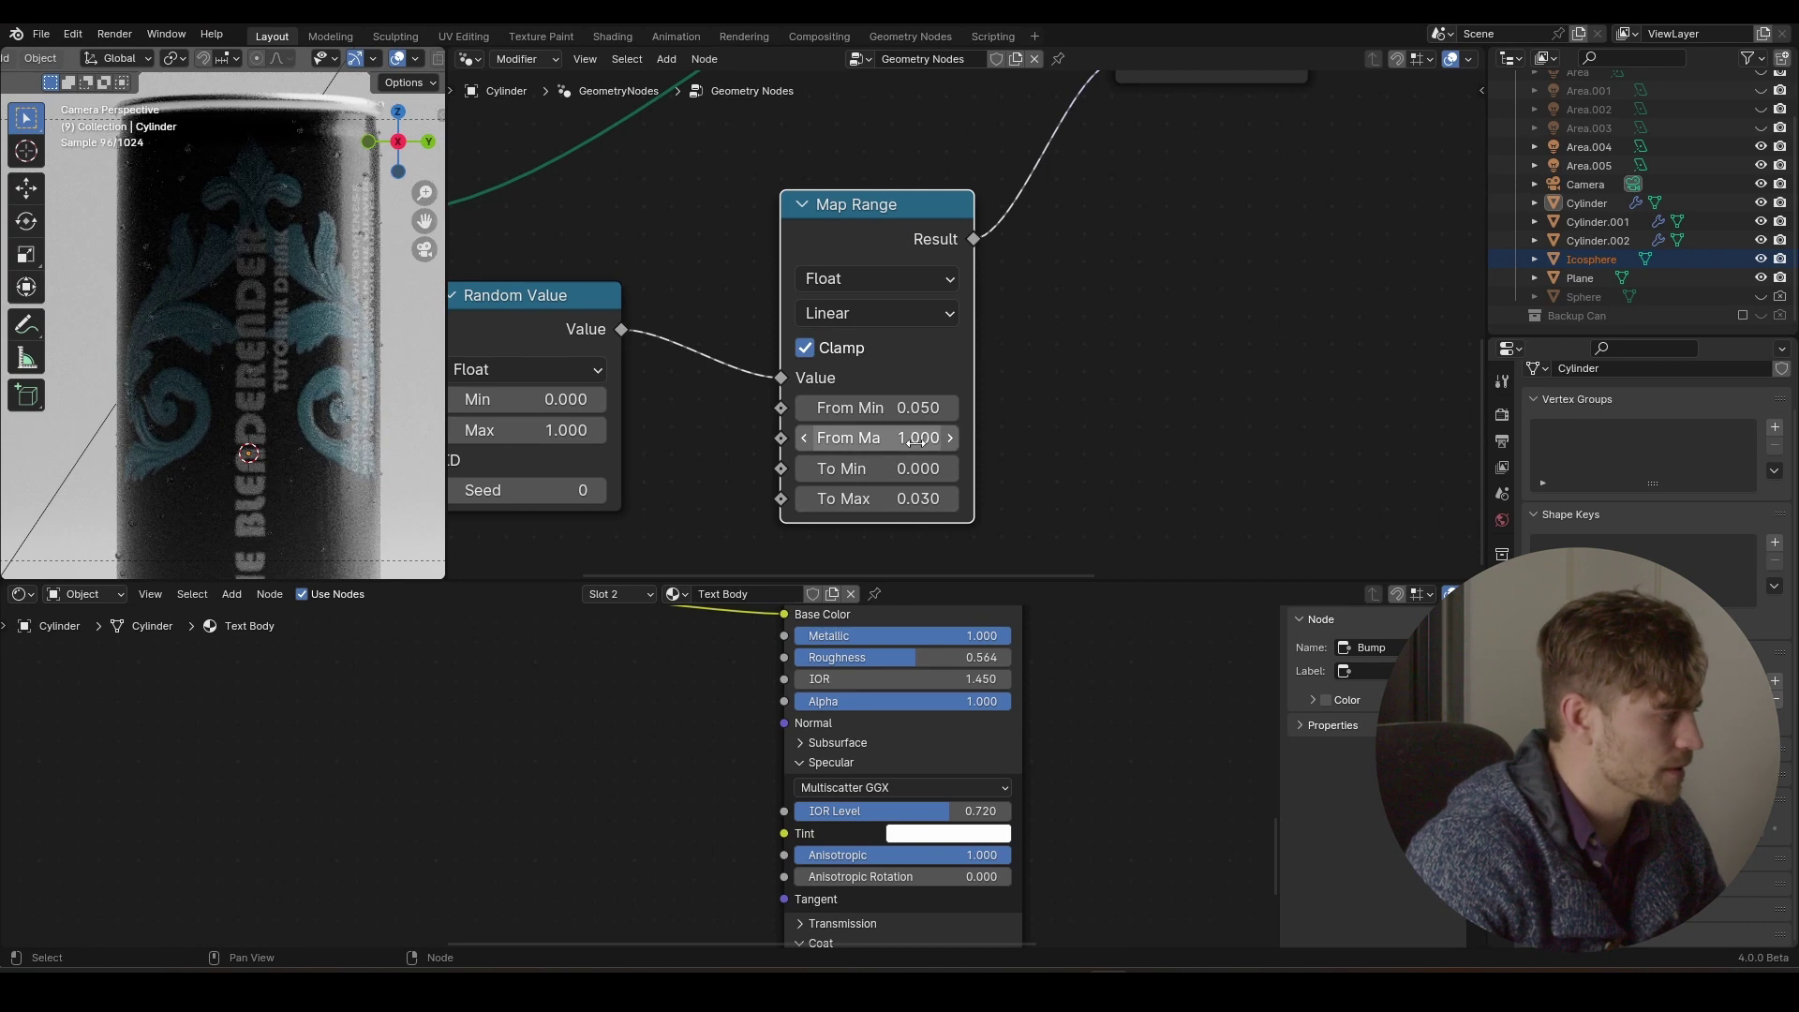
pyautogui.scroll(-3, 313, 351)
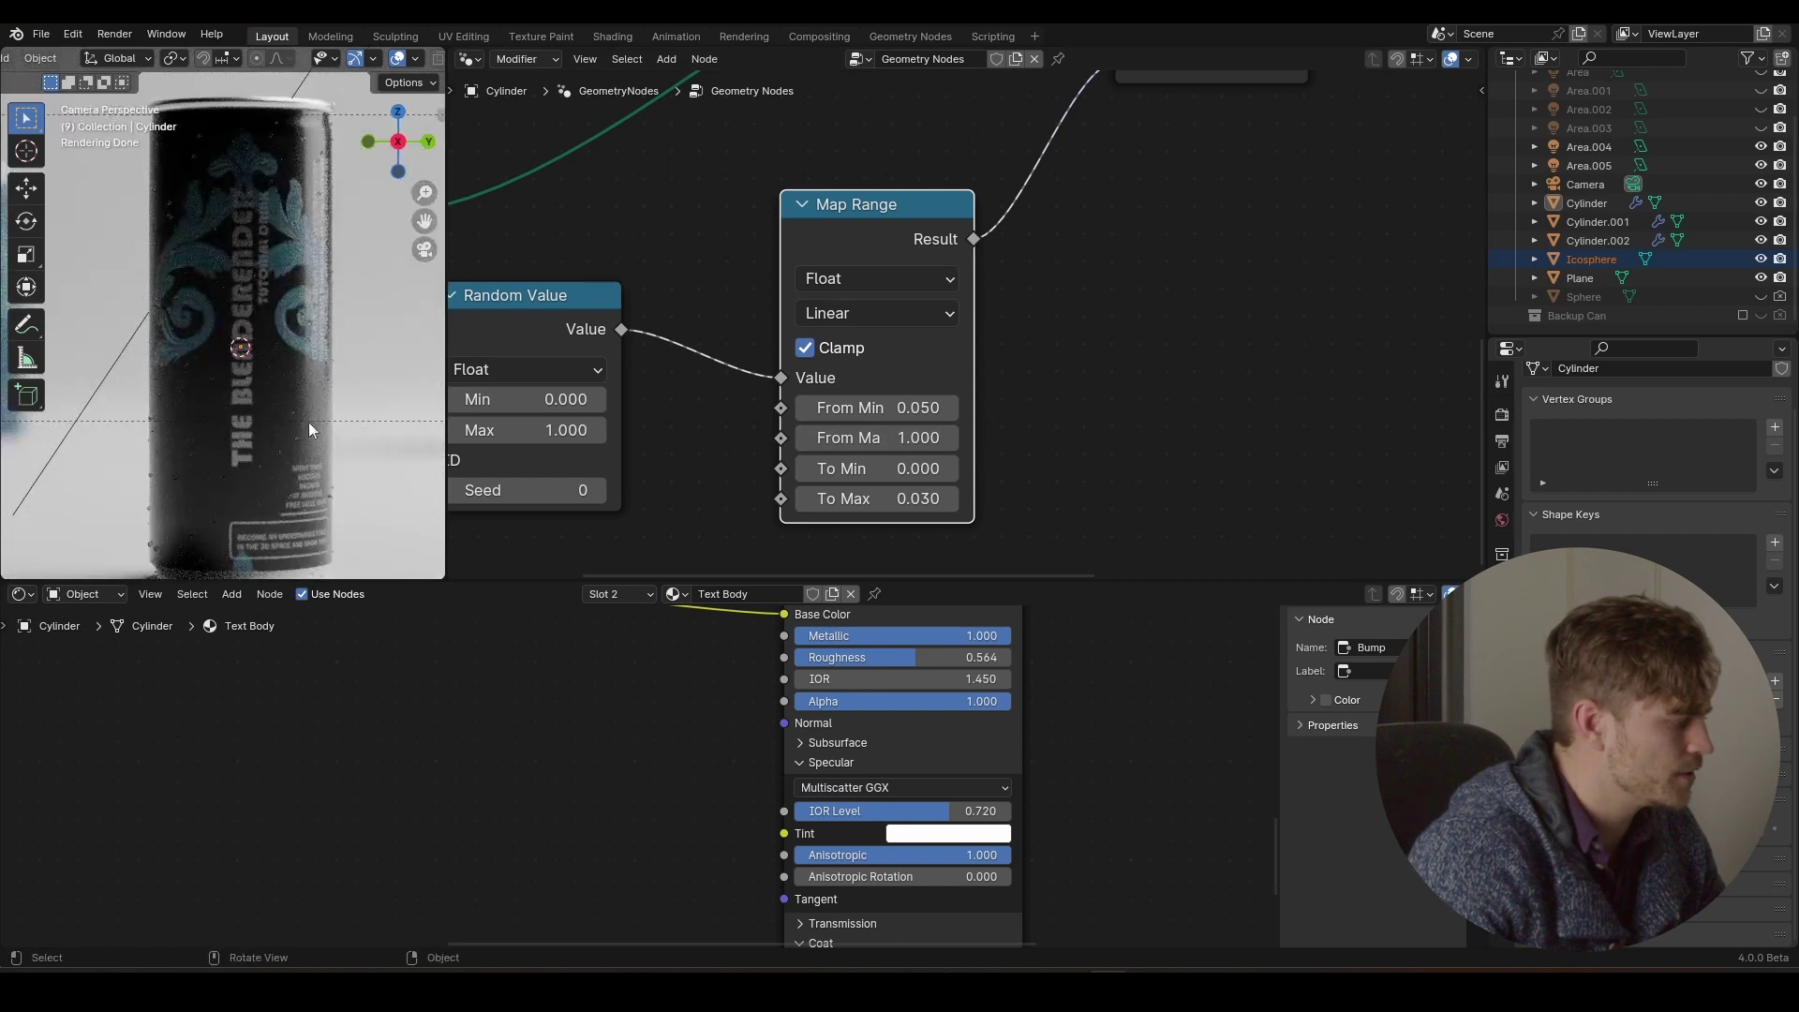
pyautogui.scroll(-2, 267, 328)
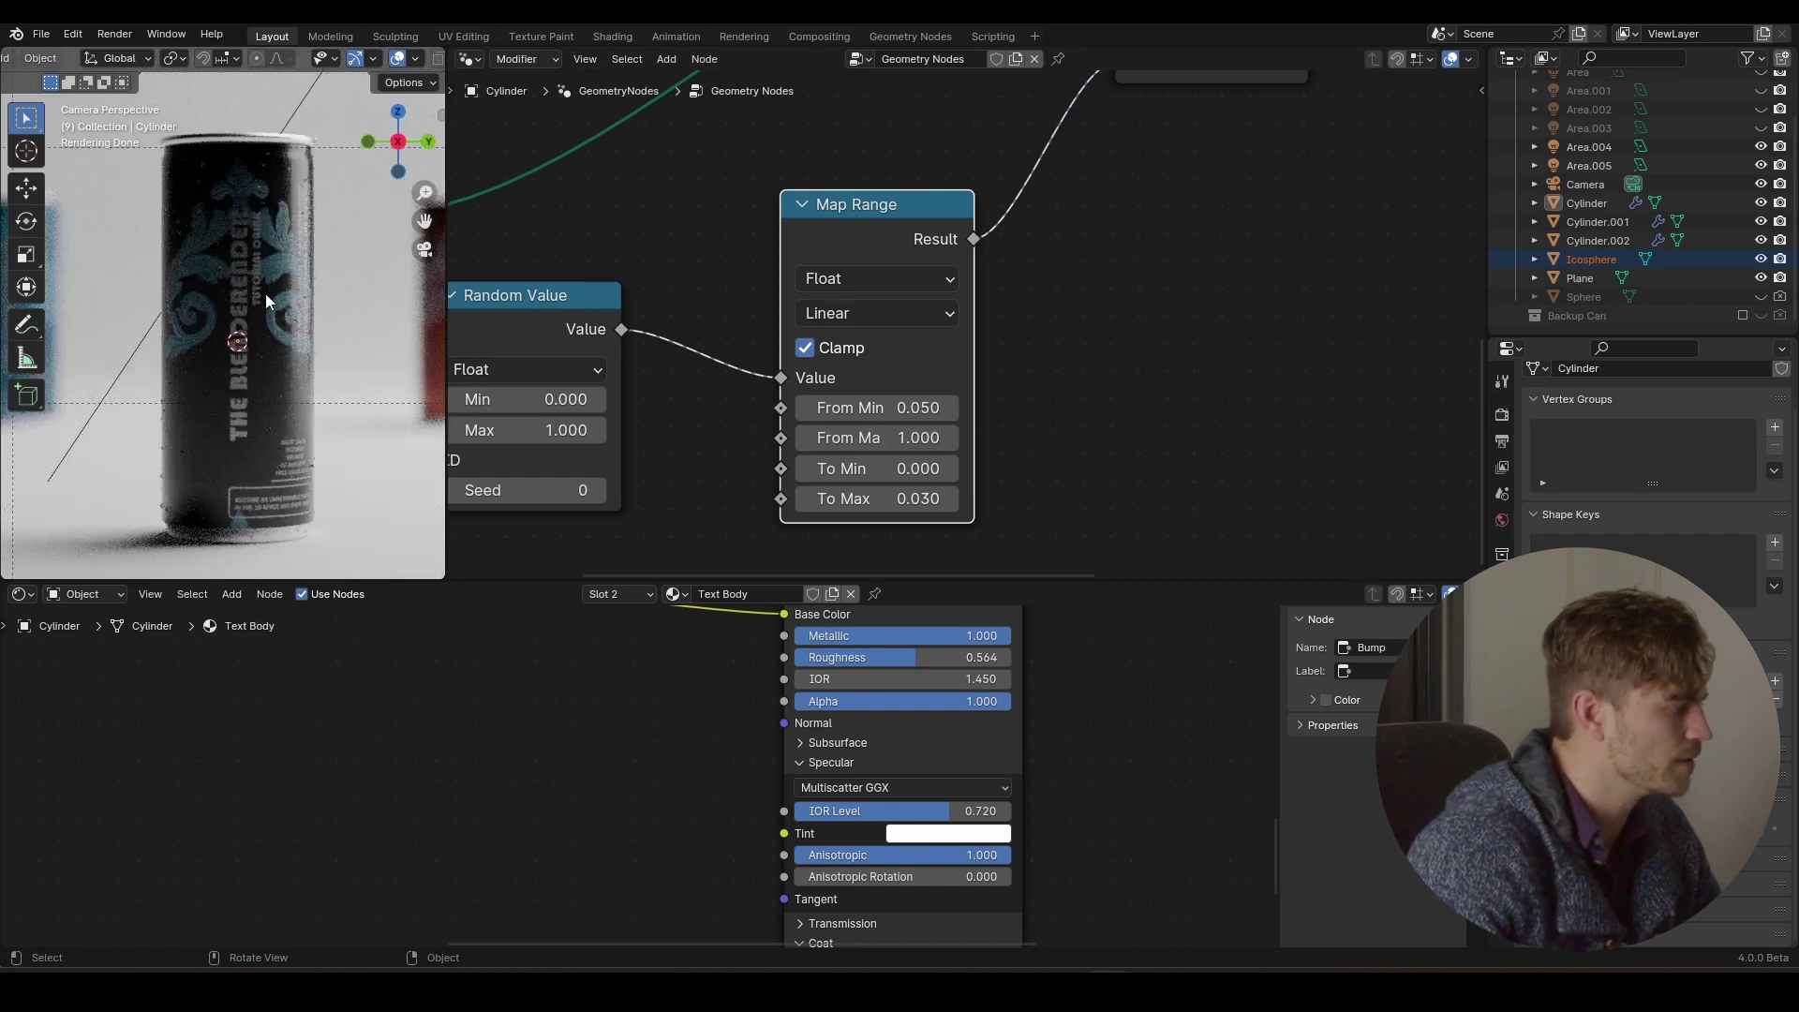
pyautogui.hotkey('ctrl', 's')
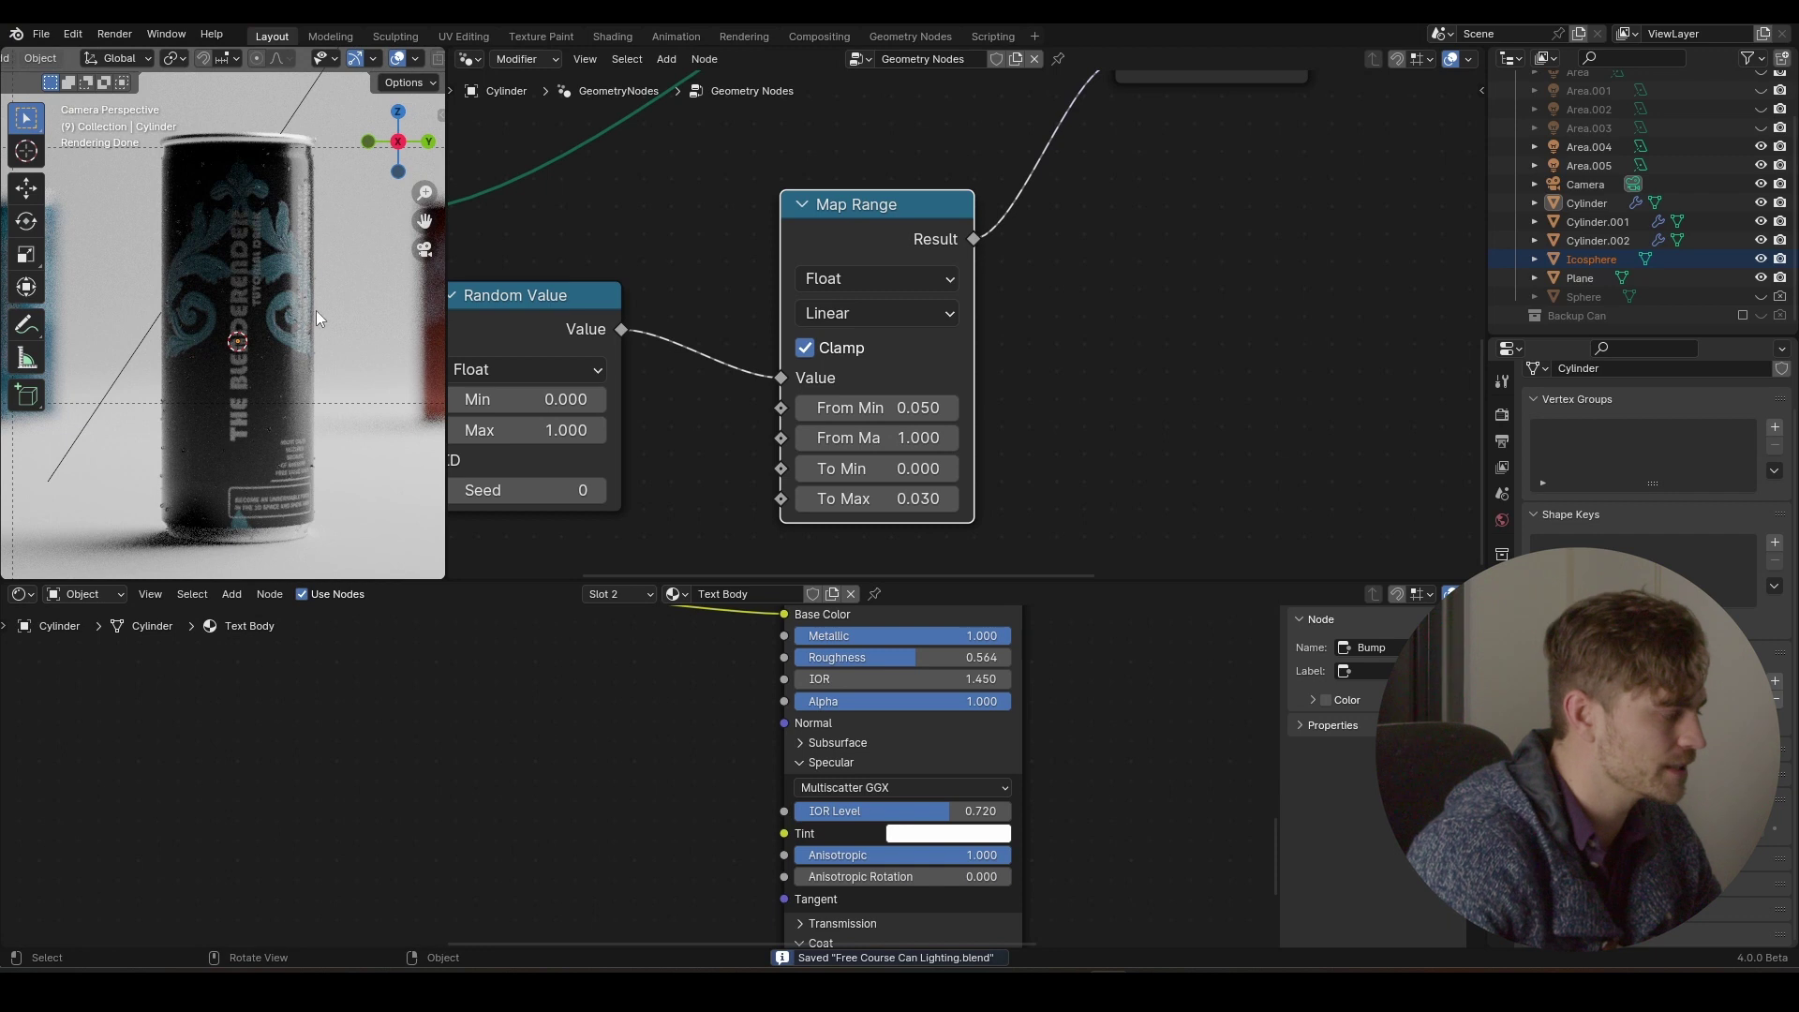
# - Expose Distribute Points' Density as a Geometry Nodes modifier input from Group Input
pyautogui.scroll(-4, 609, 216)
pyautogui.moveTo(649, 226); pyautogui.dragTo(827, 331, button='middle')
pyautogui.moveTo(733, 482); pyautogui.dragTo(581, 419)
pyautogui.scroll(2, 655, 374)
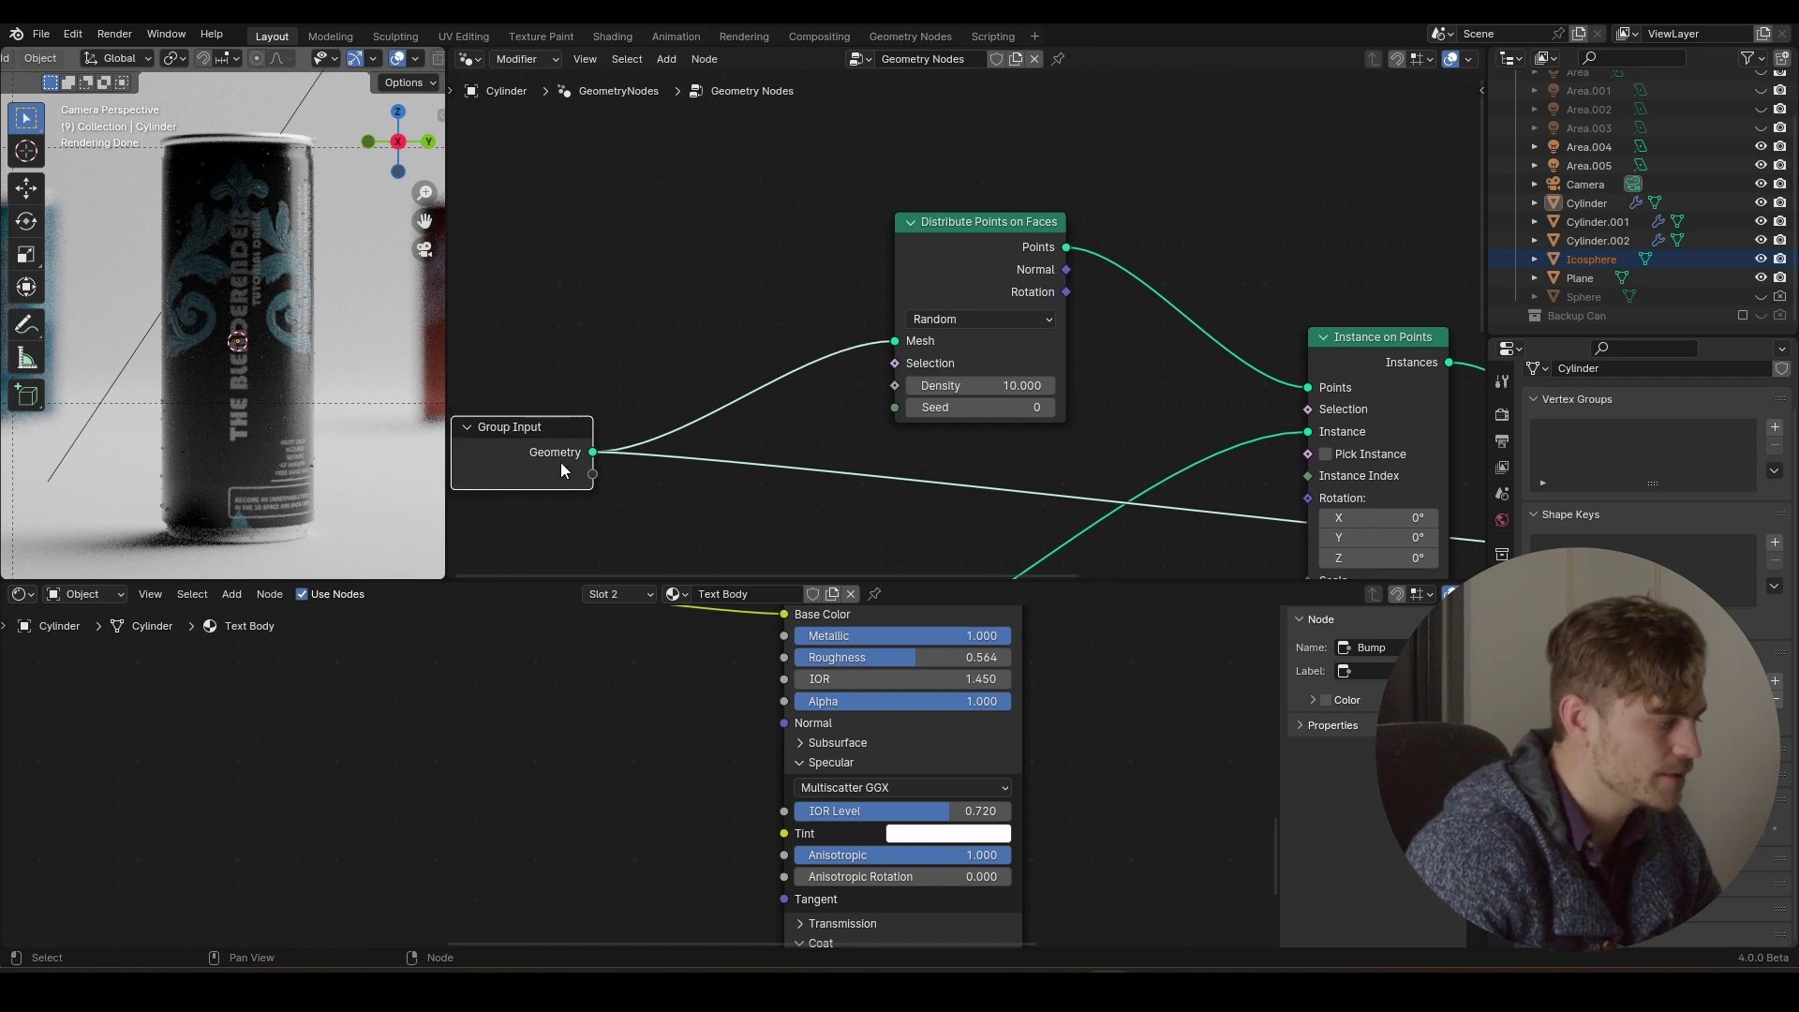
pyautogui.moveTo(592, 474); pyautogui.dragTo(898, 385)
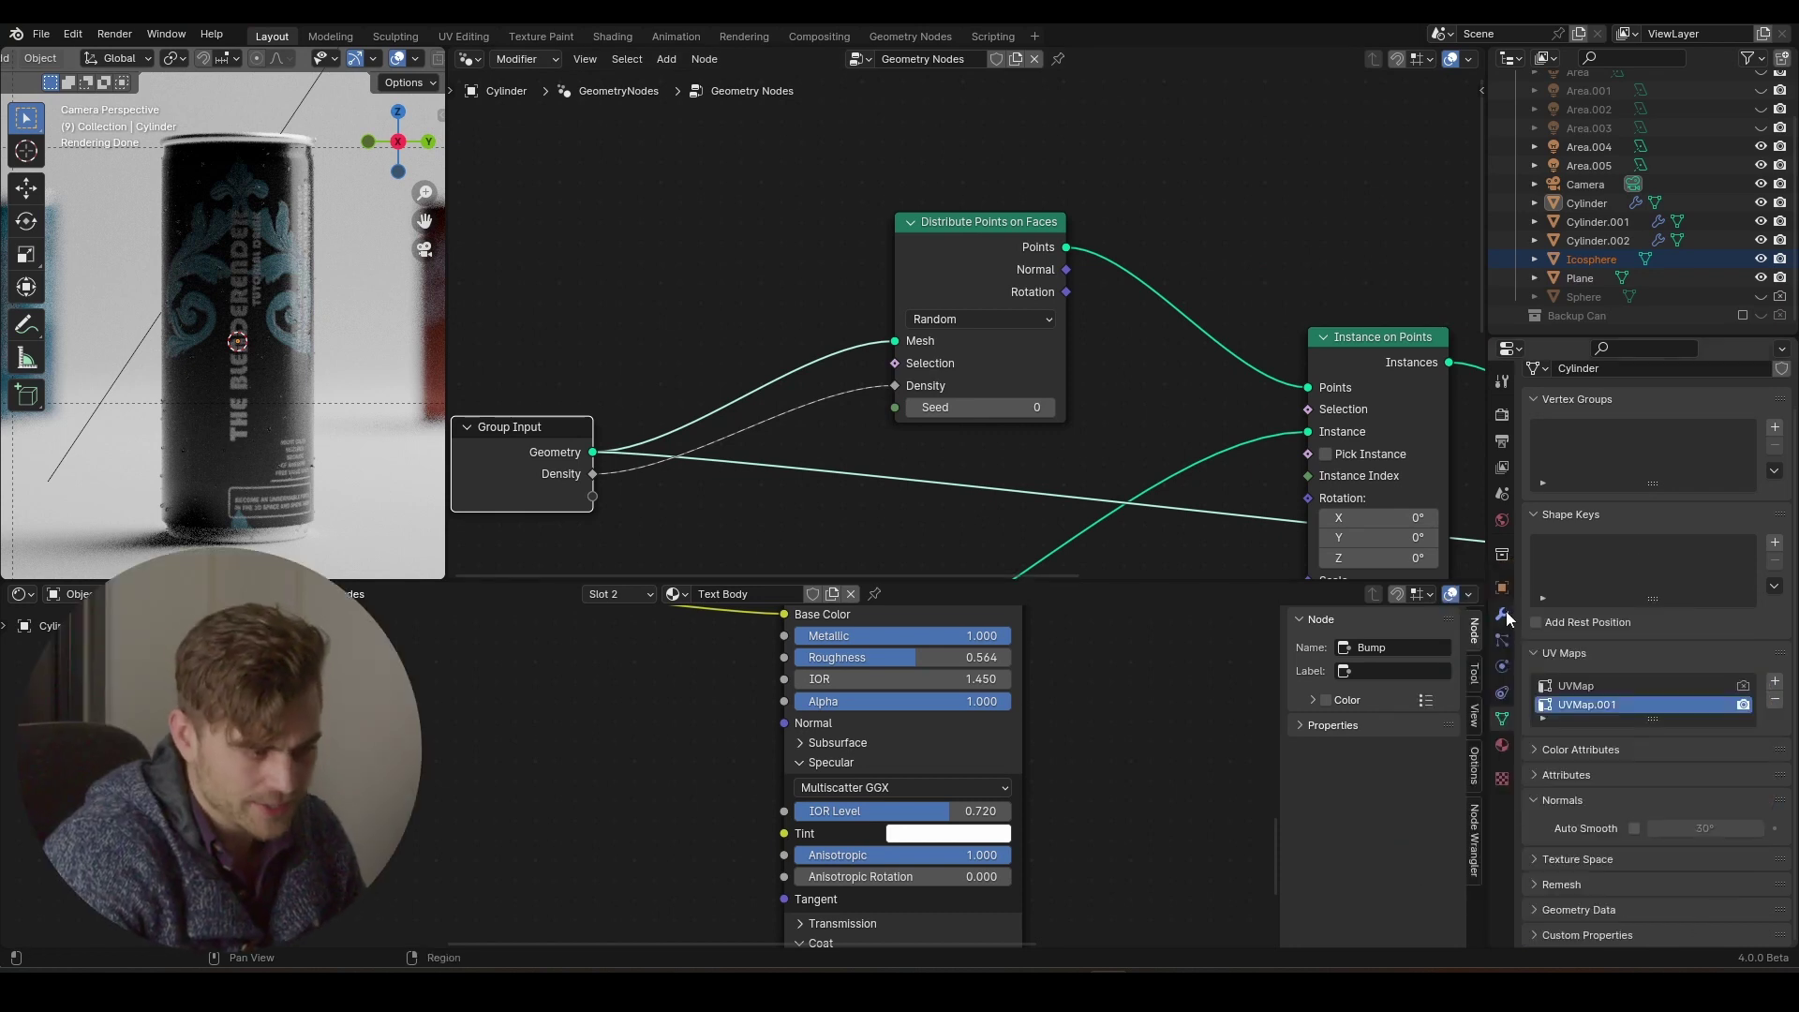
# - In the modifier stack, collapse Subdivision and set the droplet Density to 50
pyautogui.click(1503, 616)
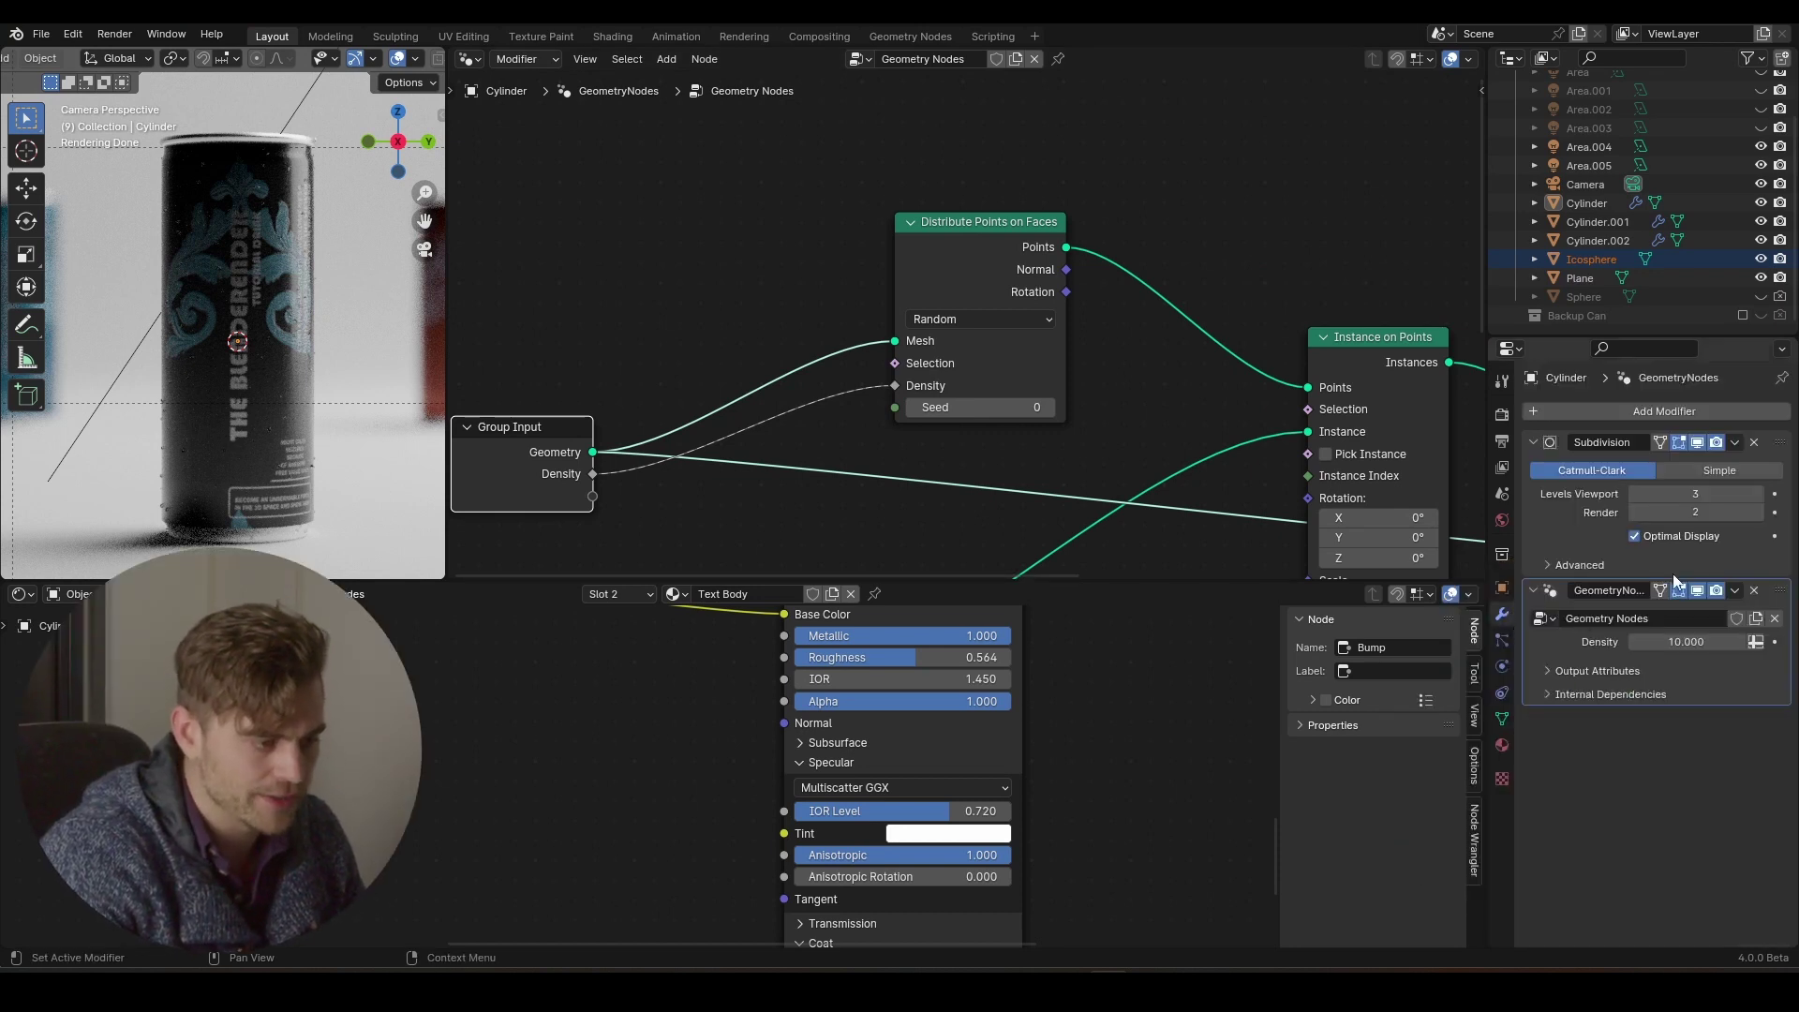
pyautogui.click(1533, 441)
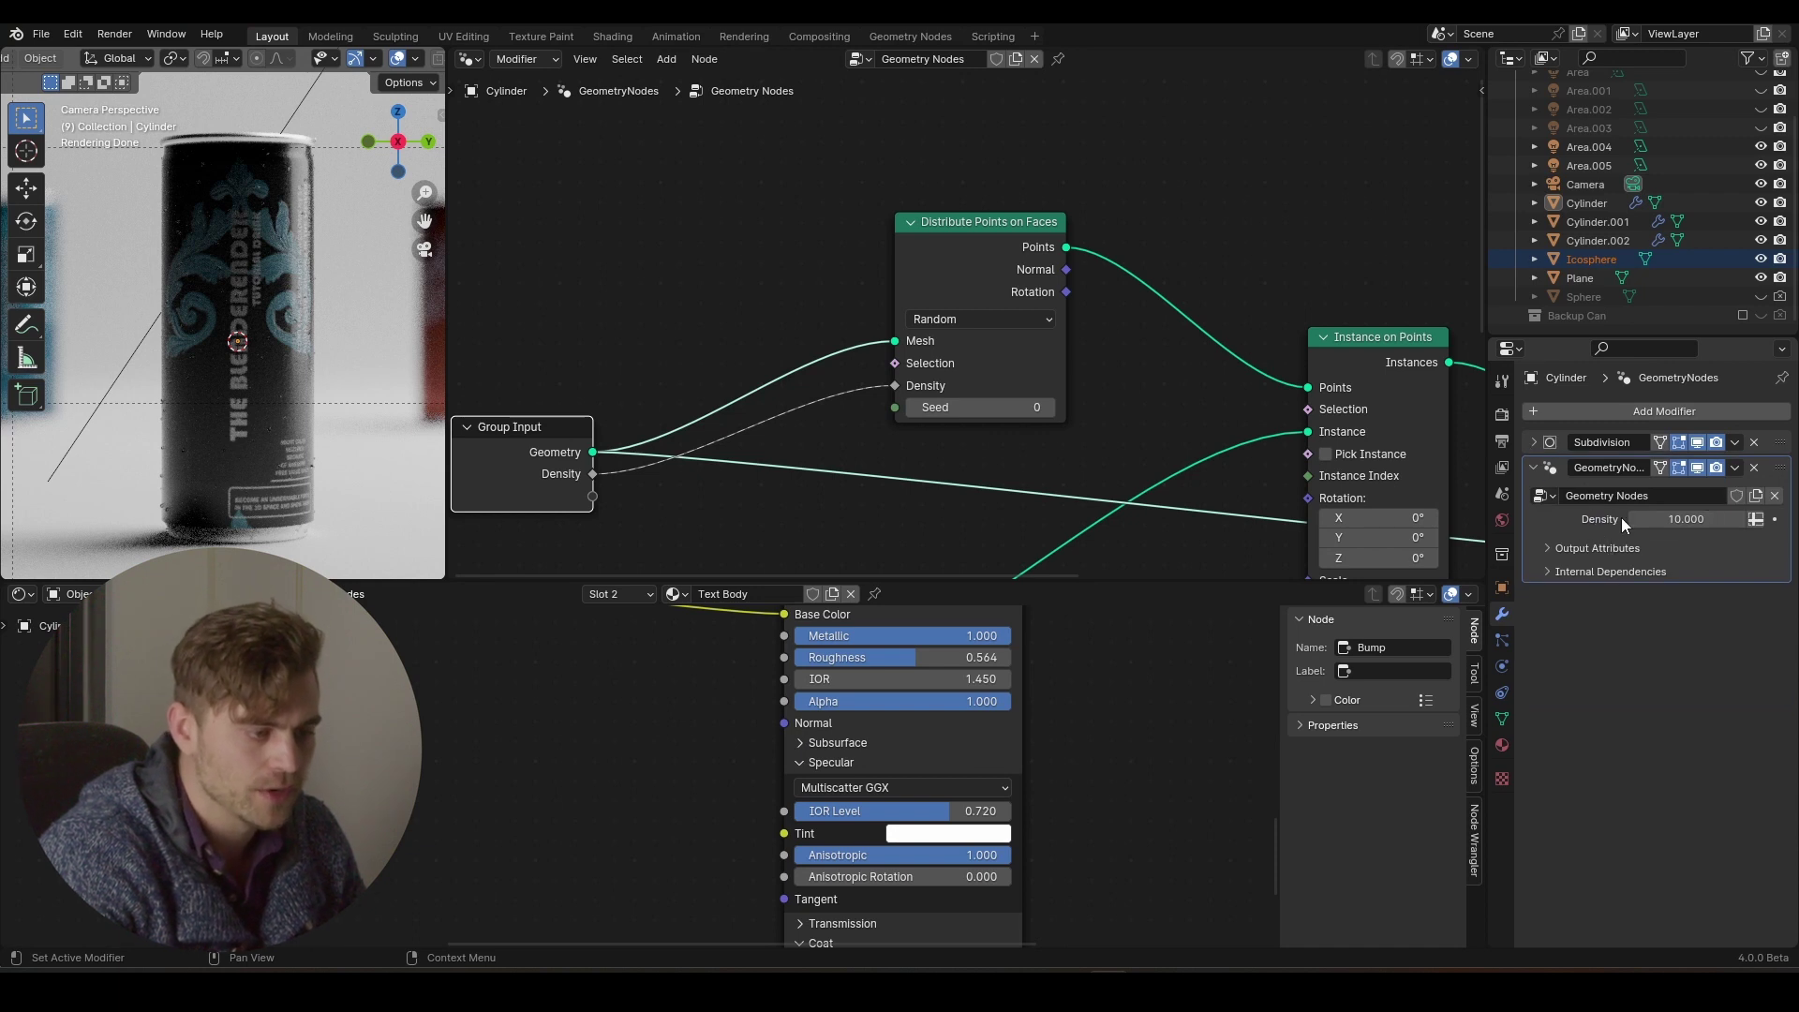
pyautogui.click(1689, 521)
pyautogui.write('50')
pyautogui.press('Return')
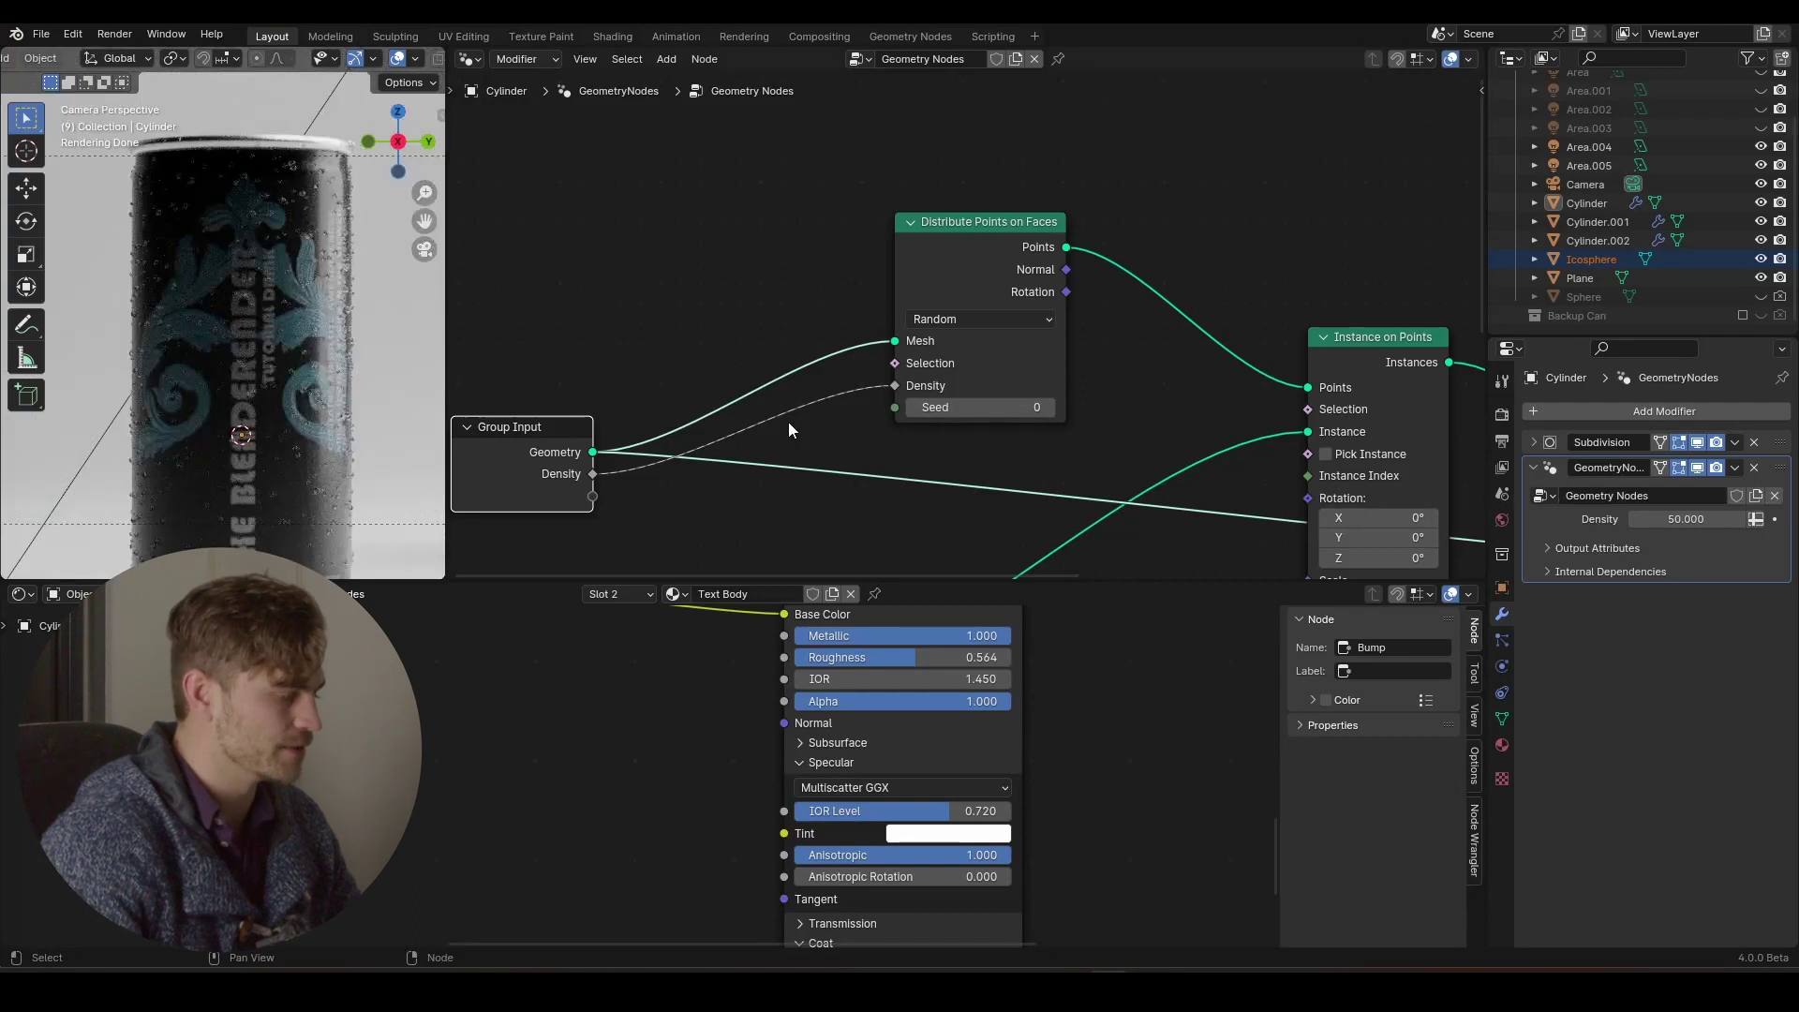
# - Lower the droplet Density to 20 and save the file
pyautogui.click(1683, 518)
pyautogui.write('20')
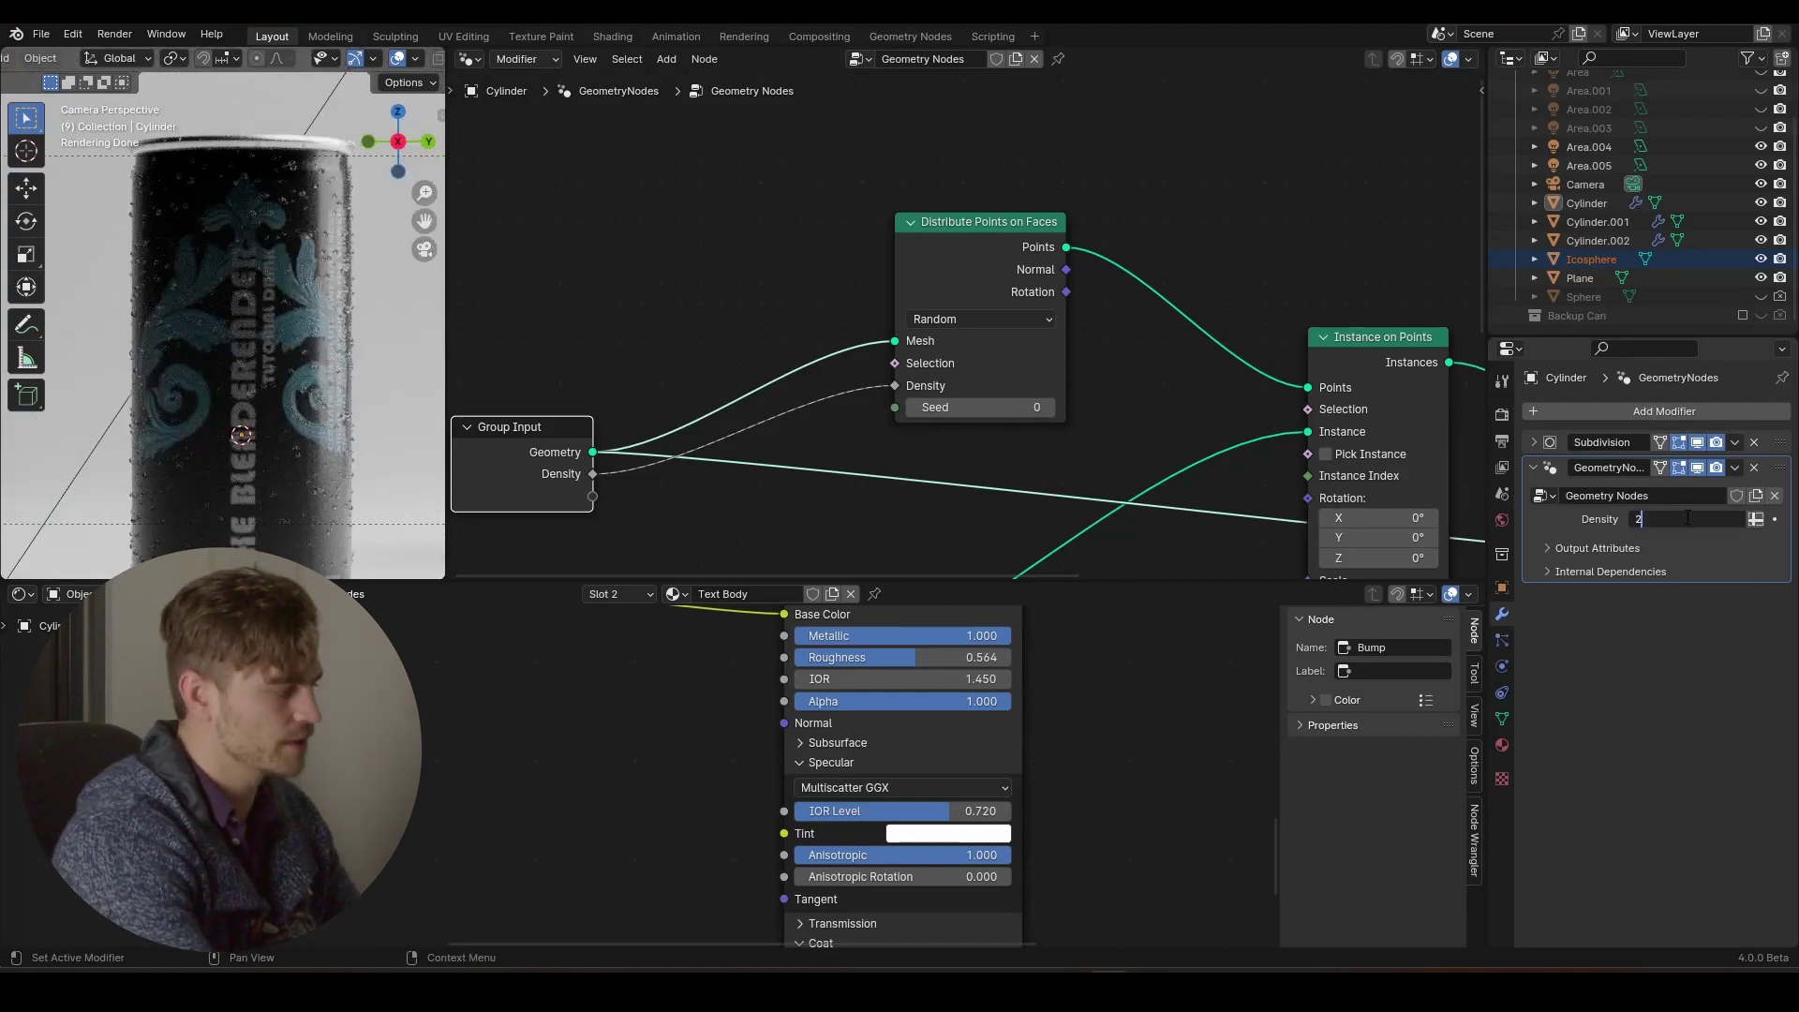
pyautogui.press('Return')
pyautogui.scroll(-3, 380, 463)
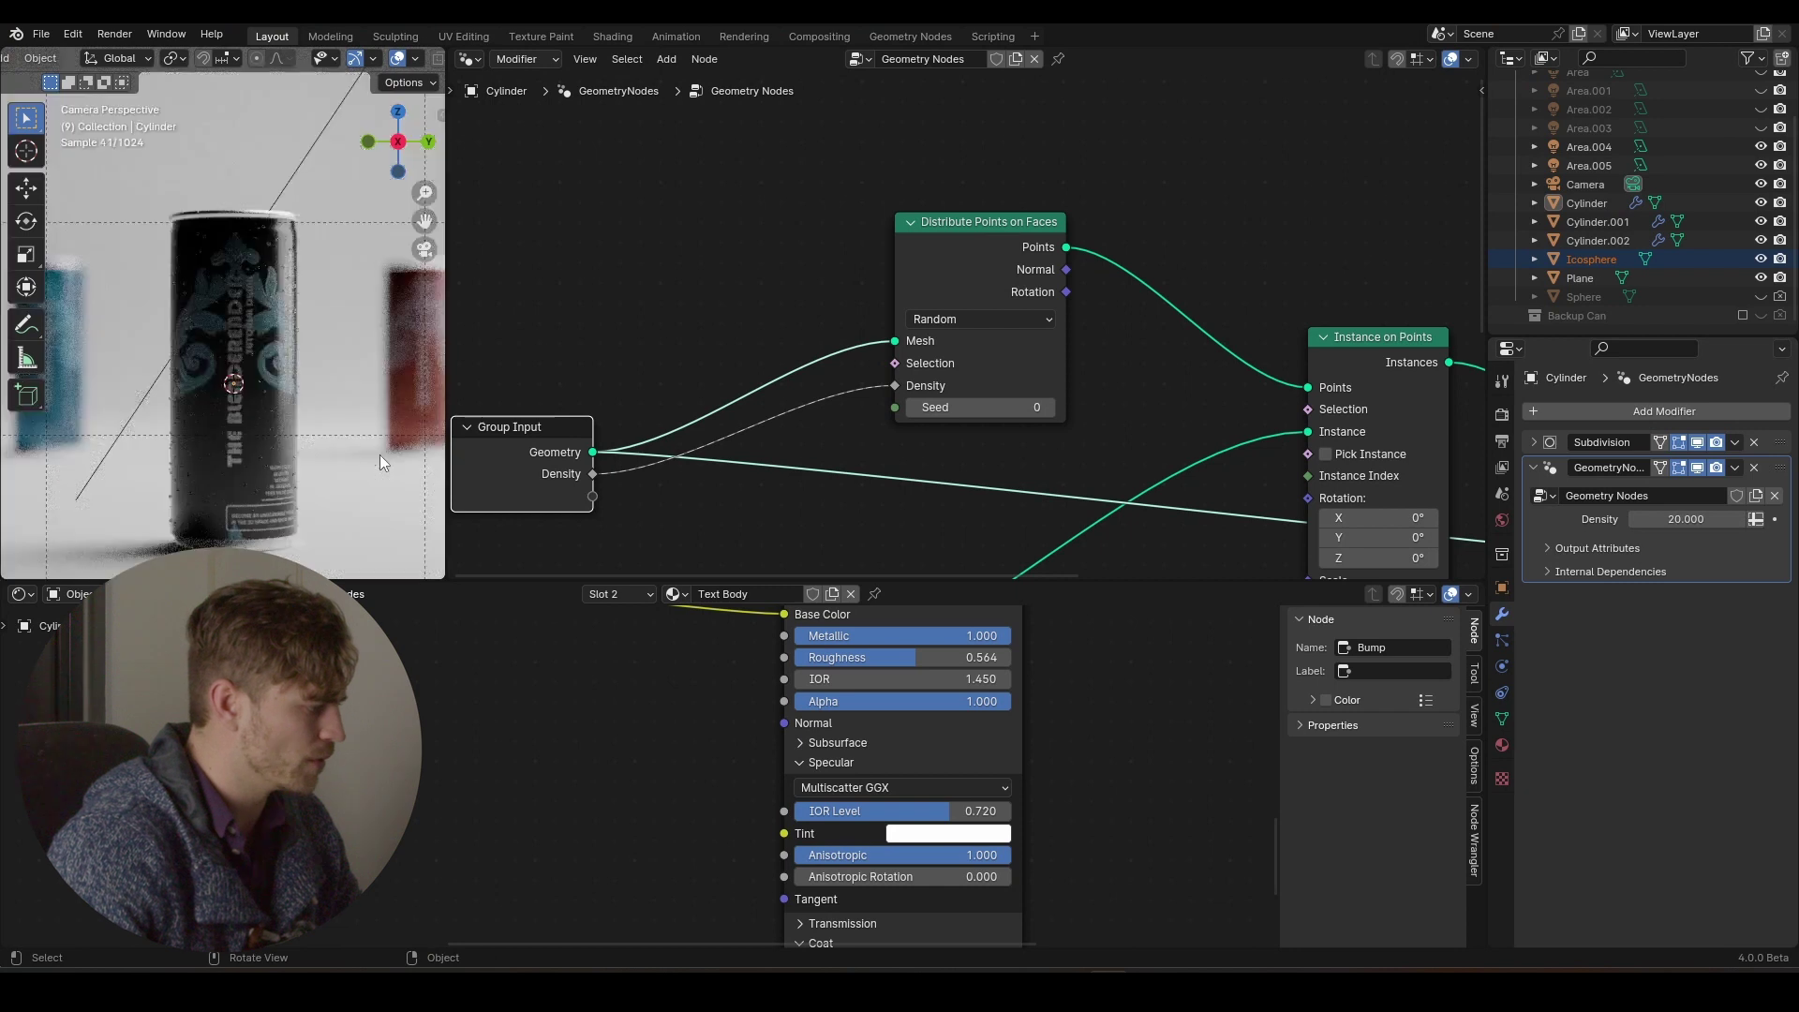
pyautogui.scroll(2, 315, 392)
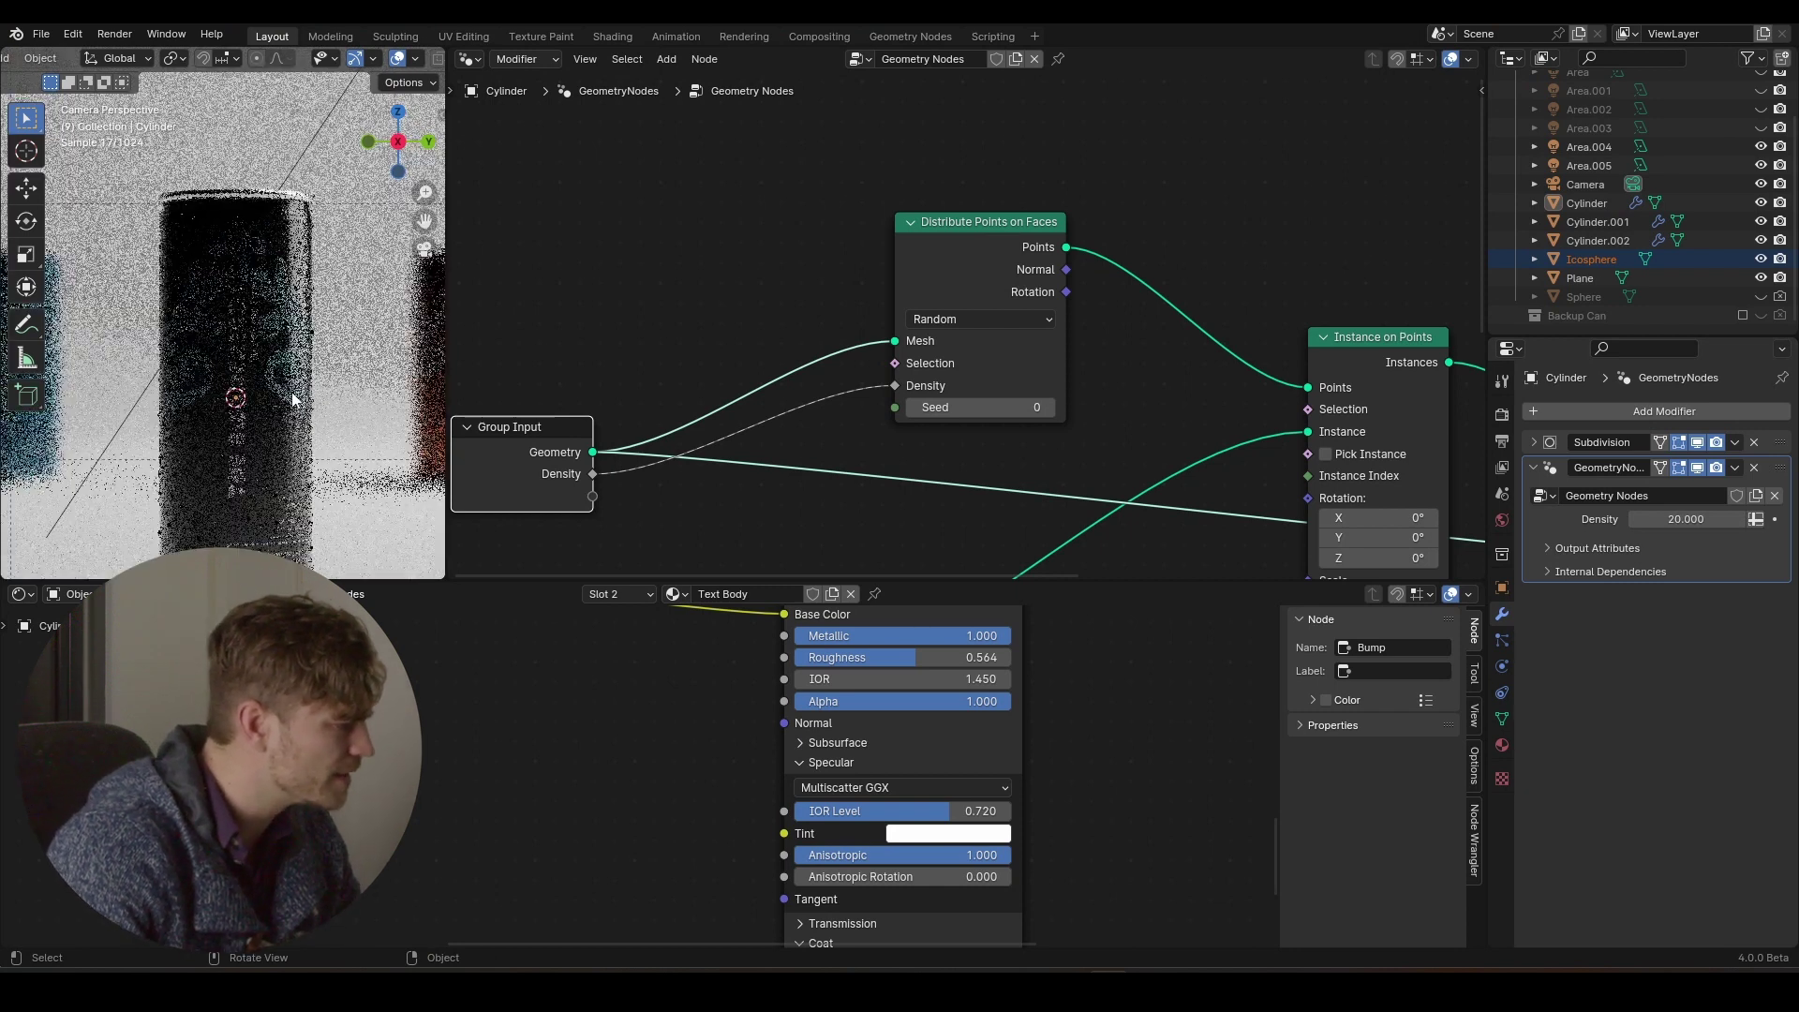
pyautogui.hotkey('ctrl', 's')
pyautogui.scroll(-2, 314, 403)
pyautogui.scroll(3, 333, 372)
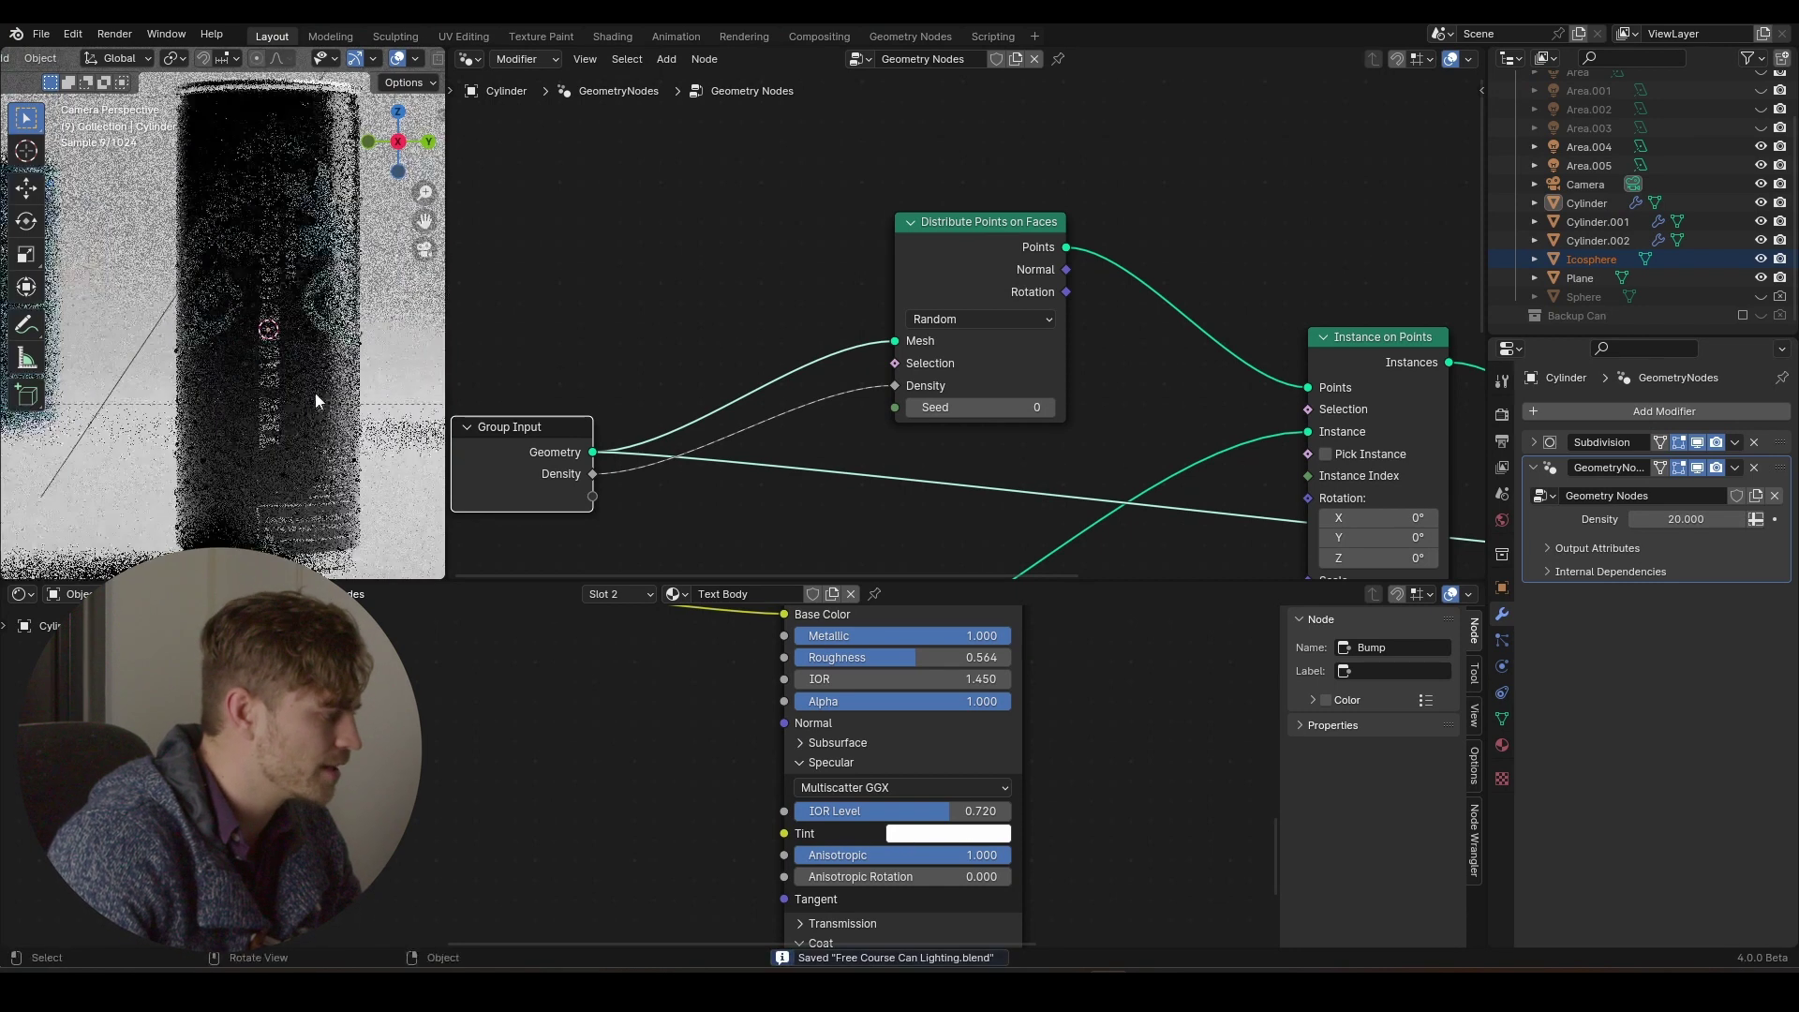
pyautogui.scroll(-3, 289, 368)
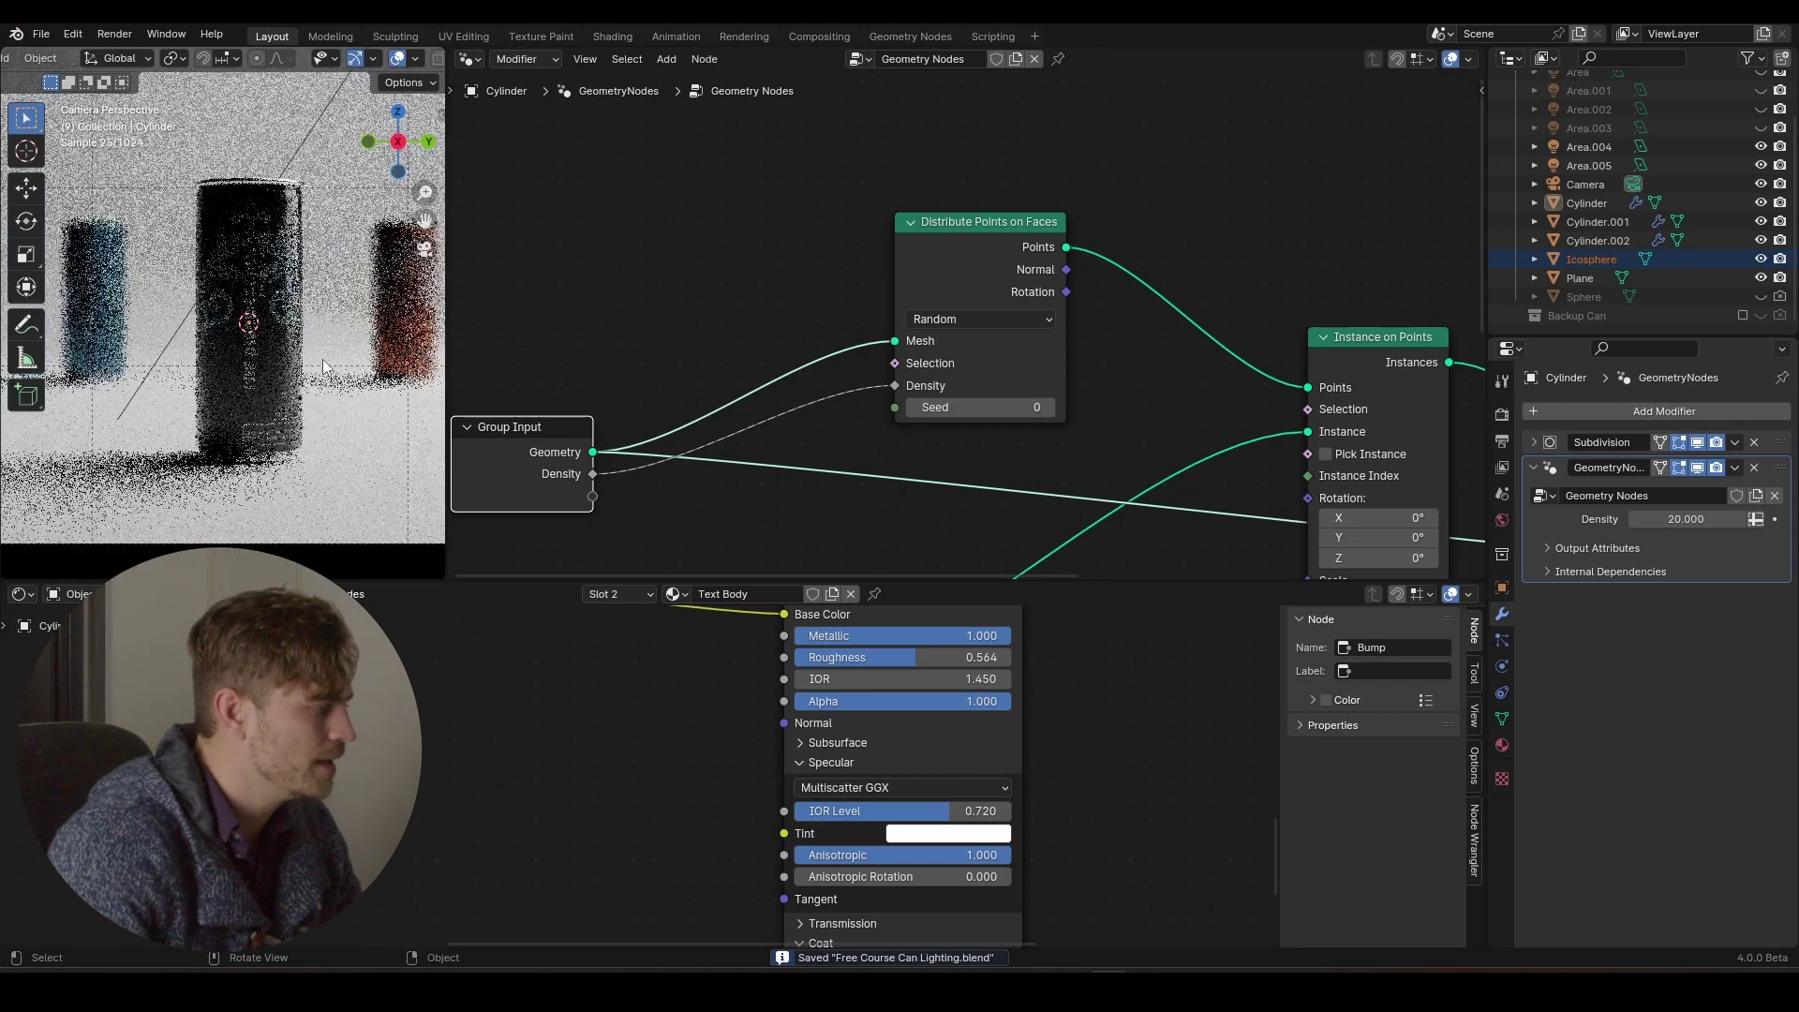
pyautogui.scroll(3, 312, 394)
pyautogui.scroll(-3, 312, 397)
pyautogui.scroll(3, 312, 398)
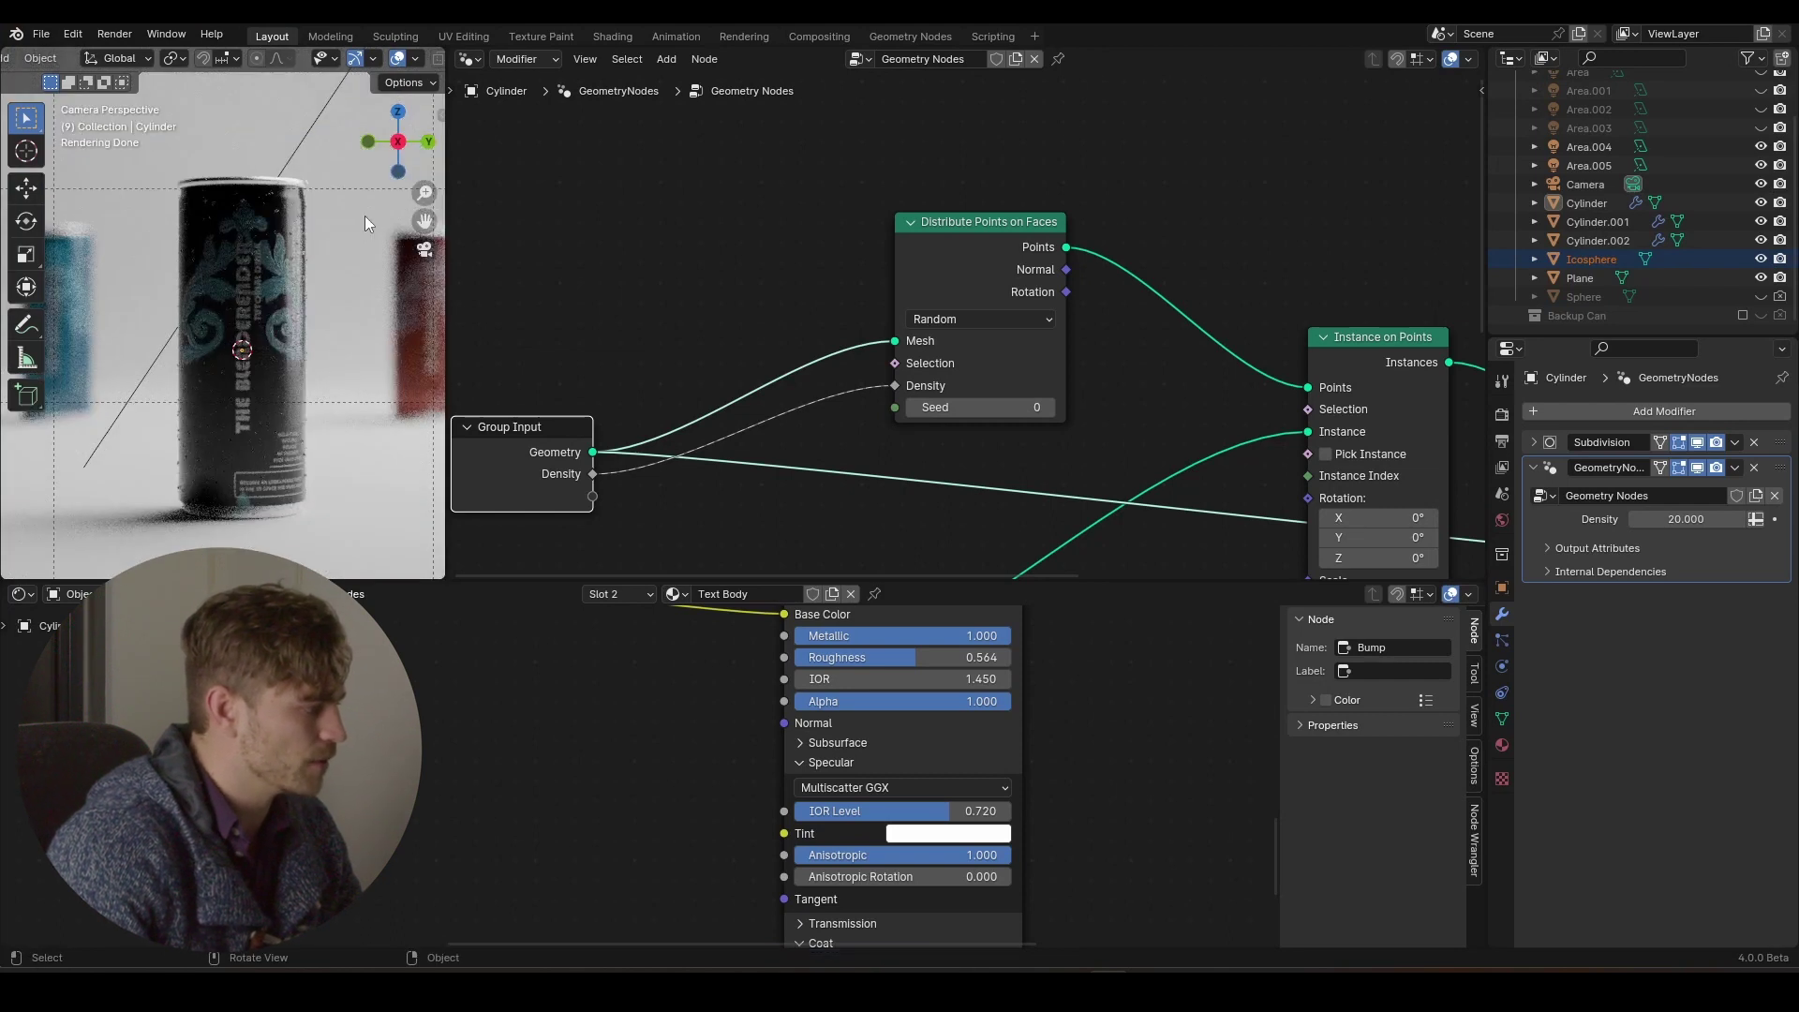
# - Widen the 3D viewport over the node editor and turn off viewport overlays
pyautogui.moveTo(453, 349); pyautogui.dragTo(1333, 332)
pyautogui.scroll(-5, 884, 327)
pyautogui.scroll(3, 842, 335)
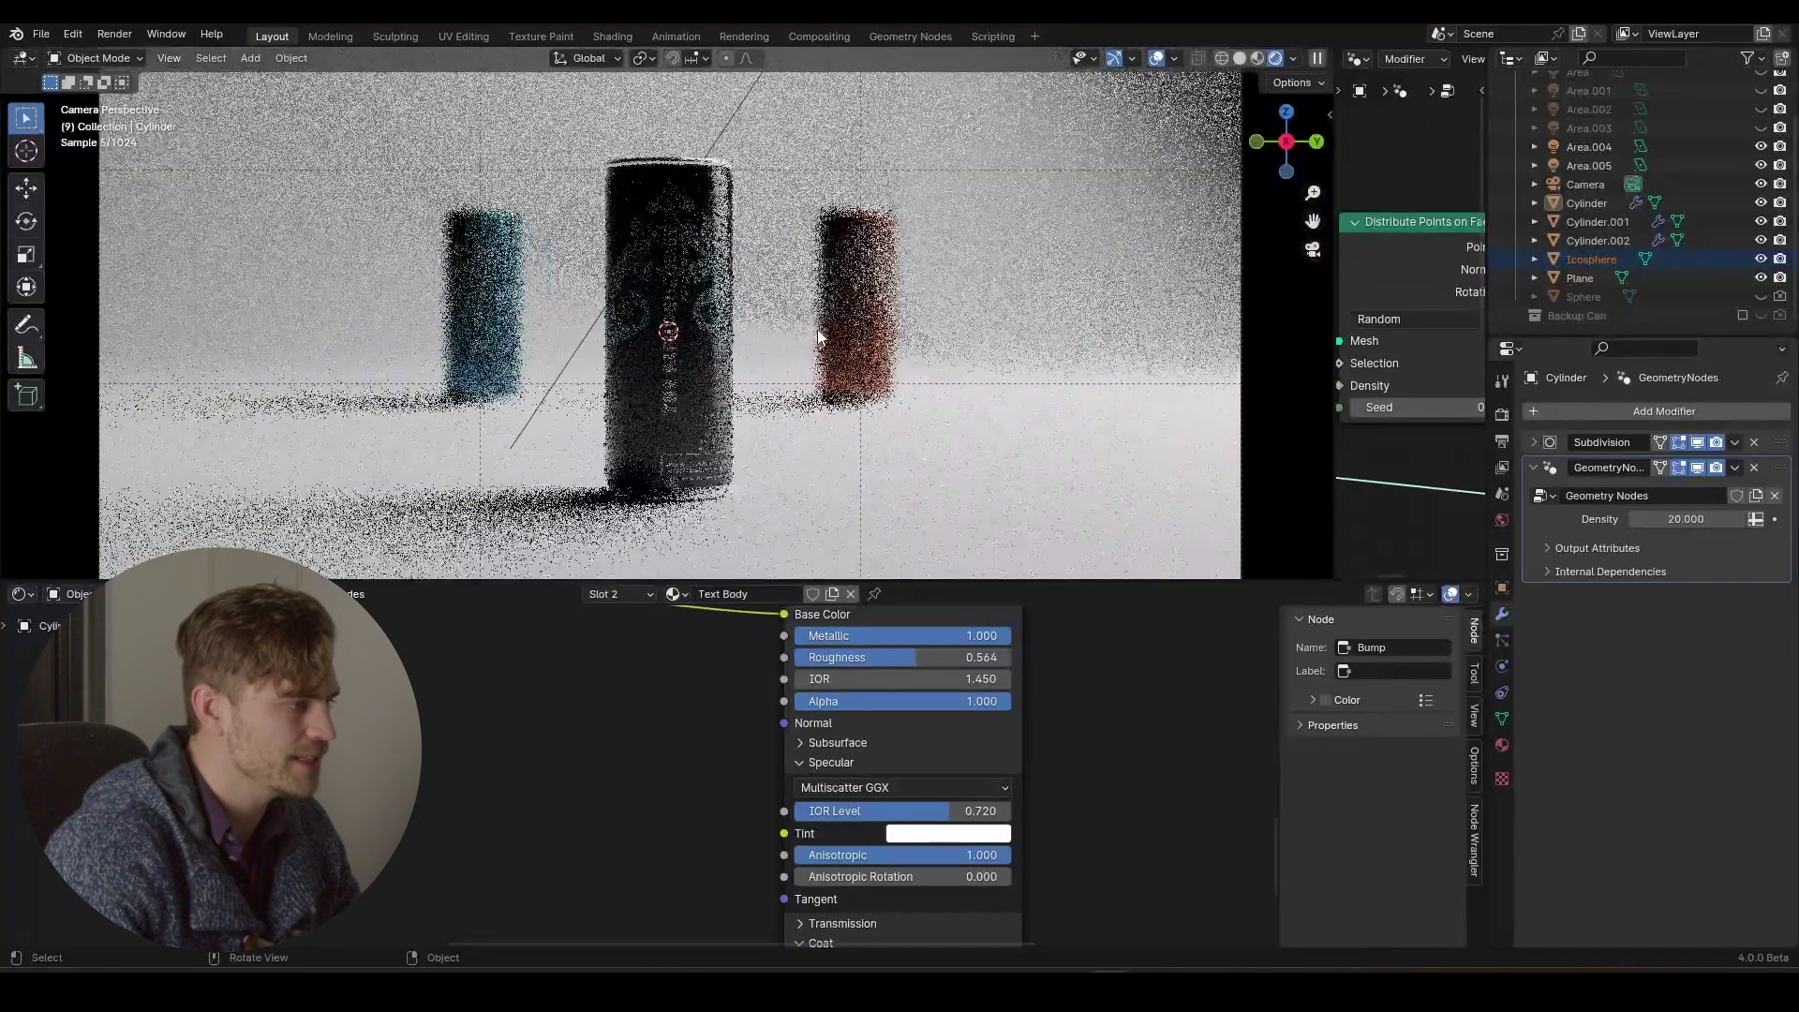
pyautogui.click(1154, 58)
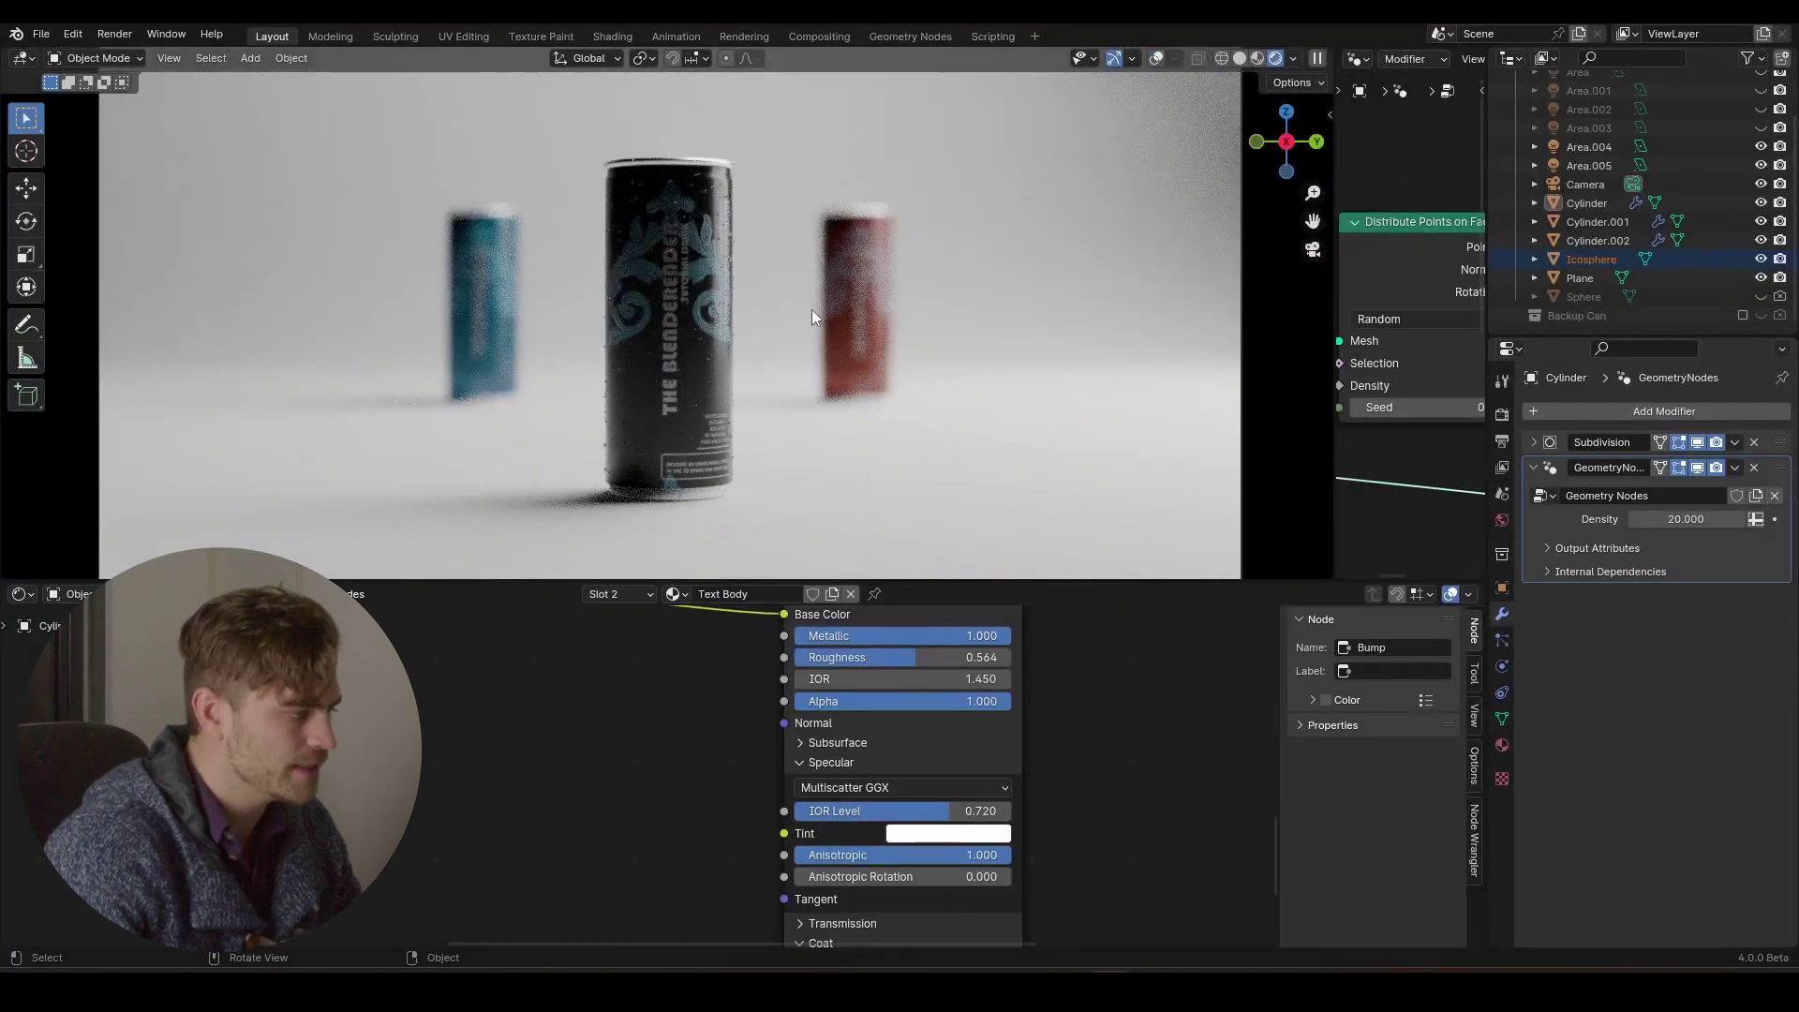
pyautogui.scroll(4, 782, 336)
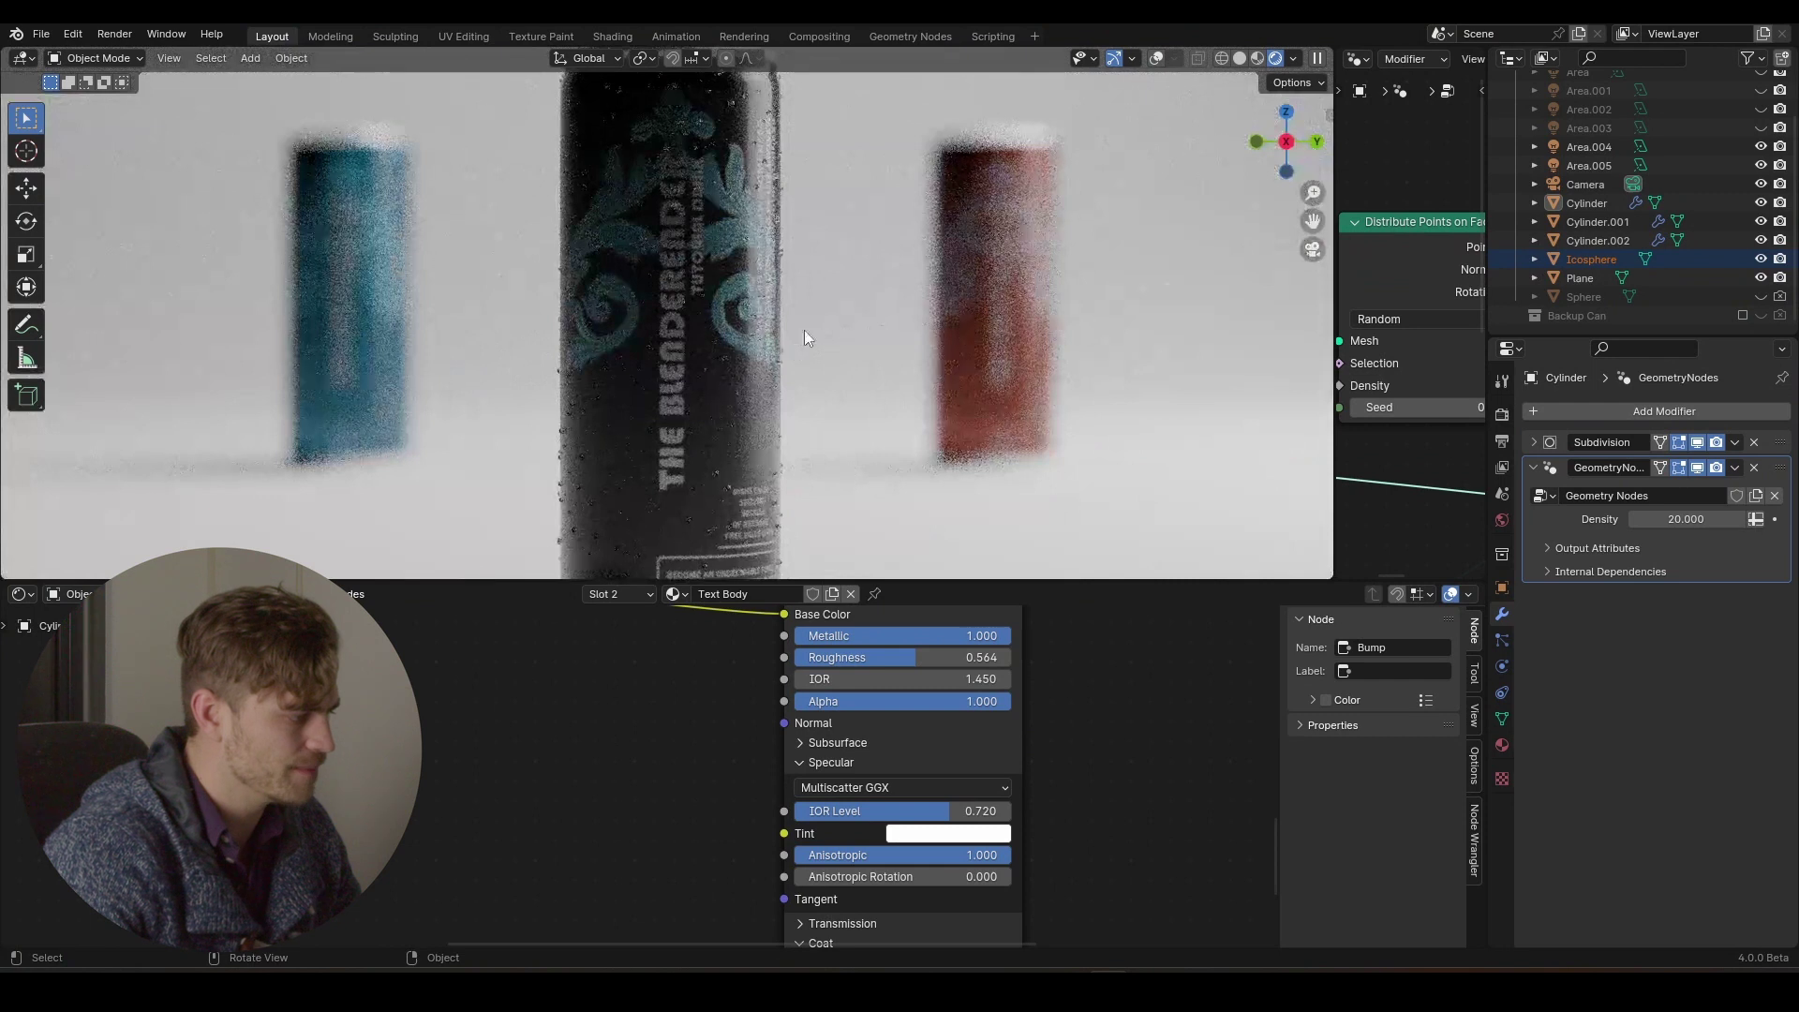
pyautogui.scroll(-4, 812, 300)
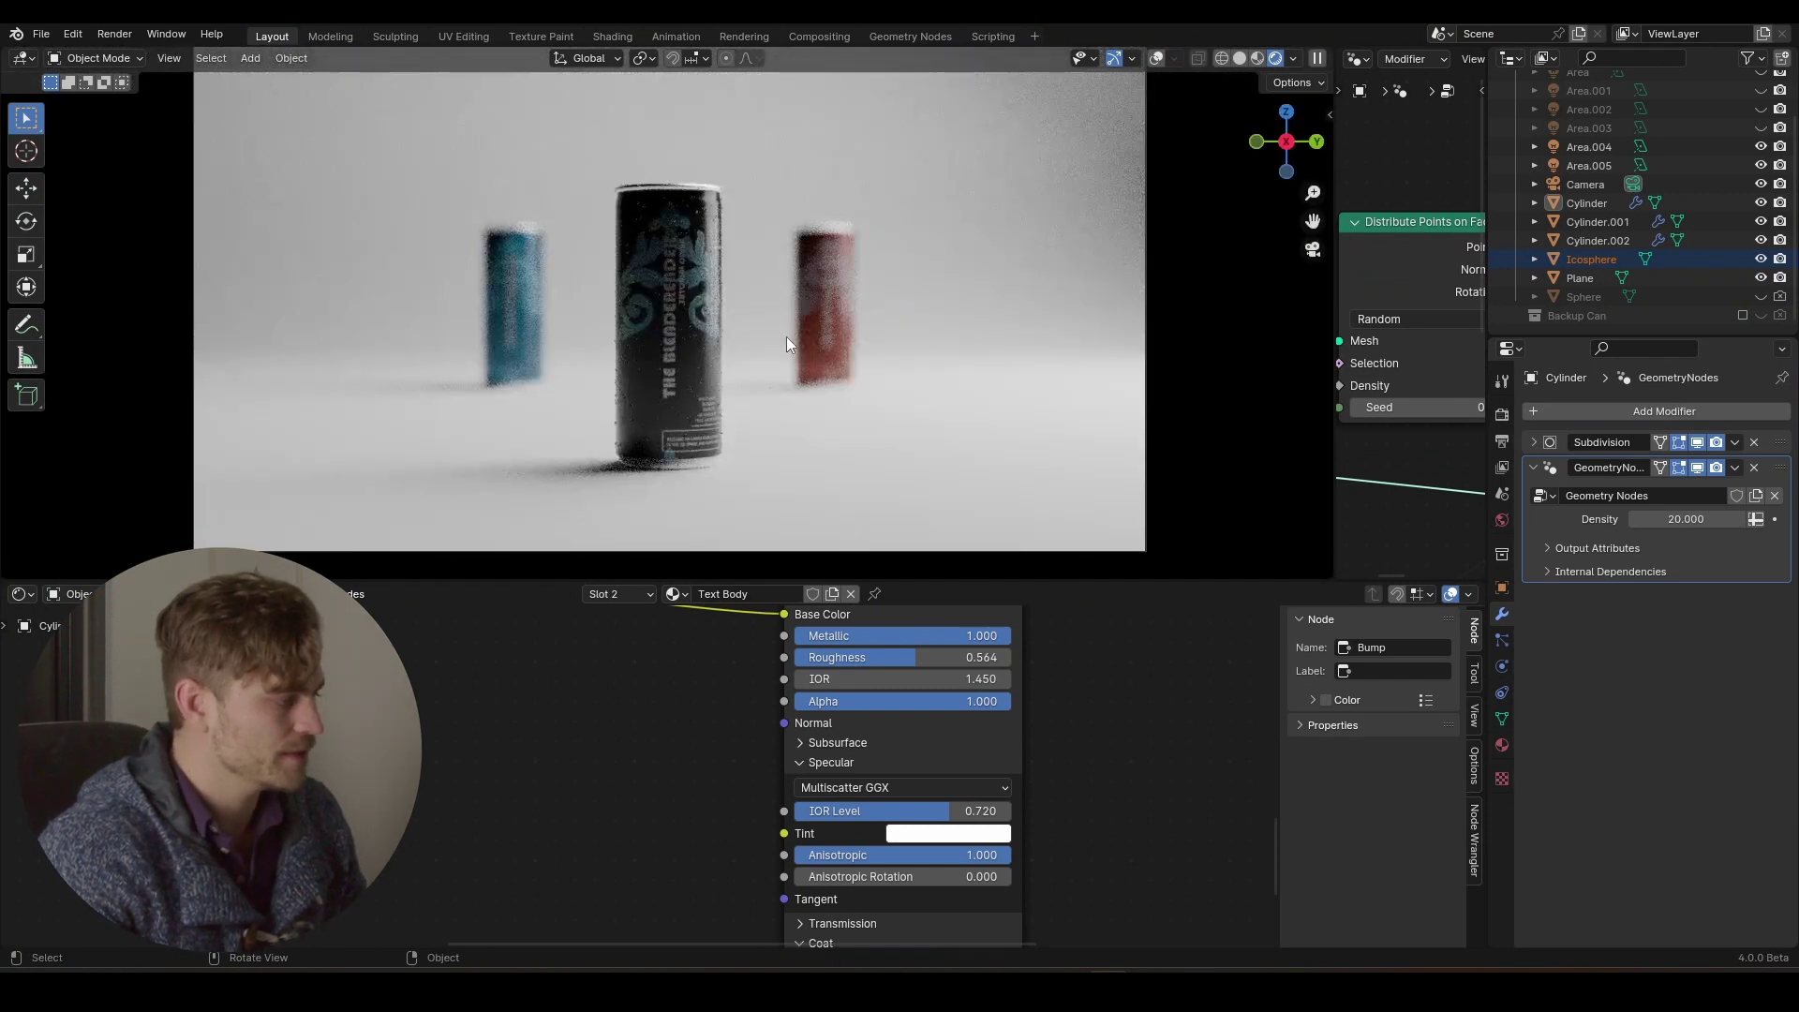
# - Enable the Copy Attributes Menu add-on in Preferences by searching 'copy'
pyautogui.click(72, 34)
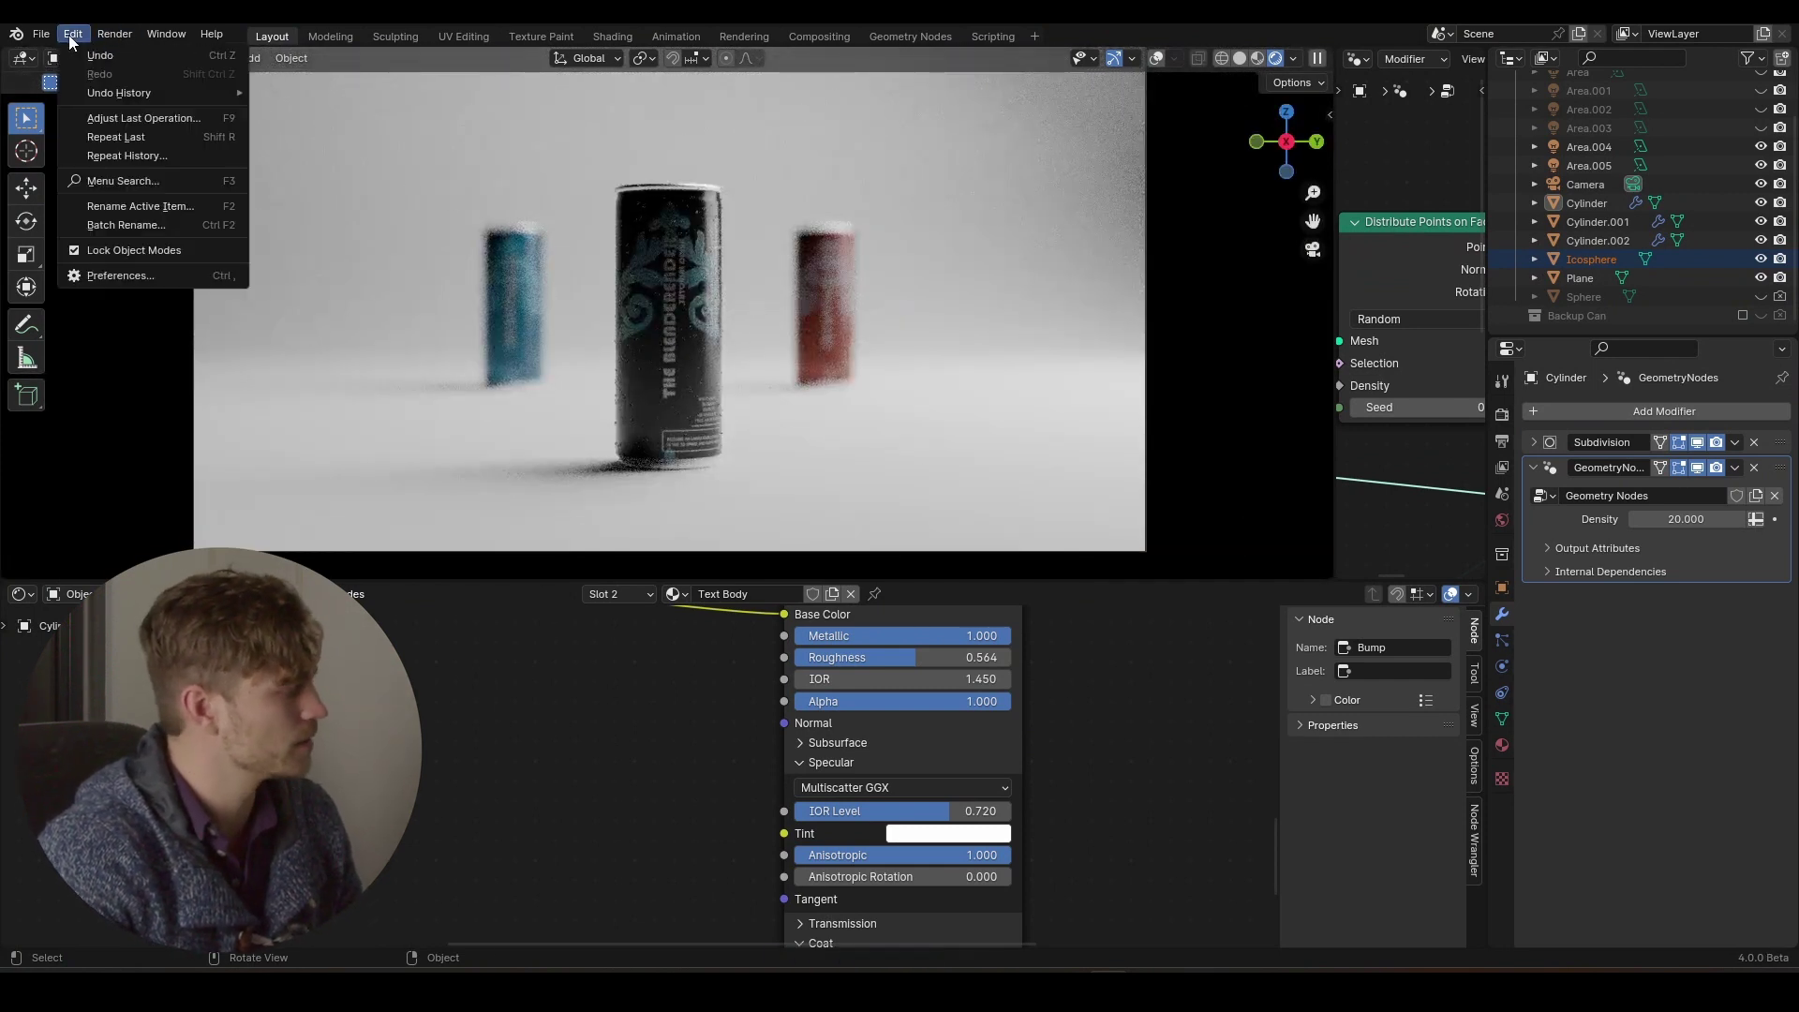
pyautogui.click(172, 275)
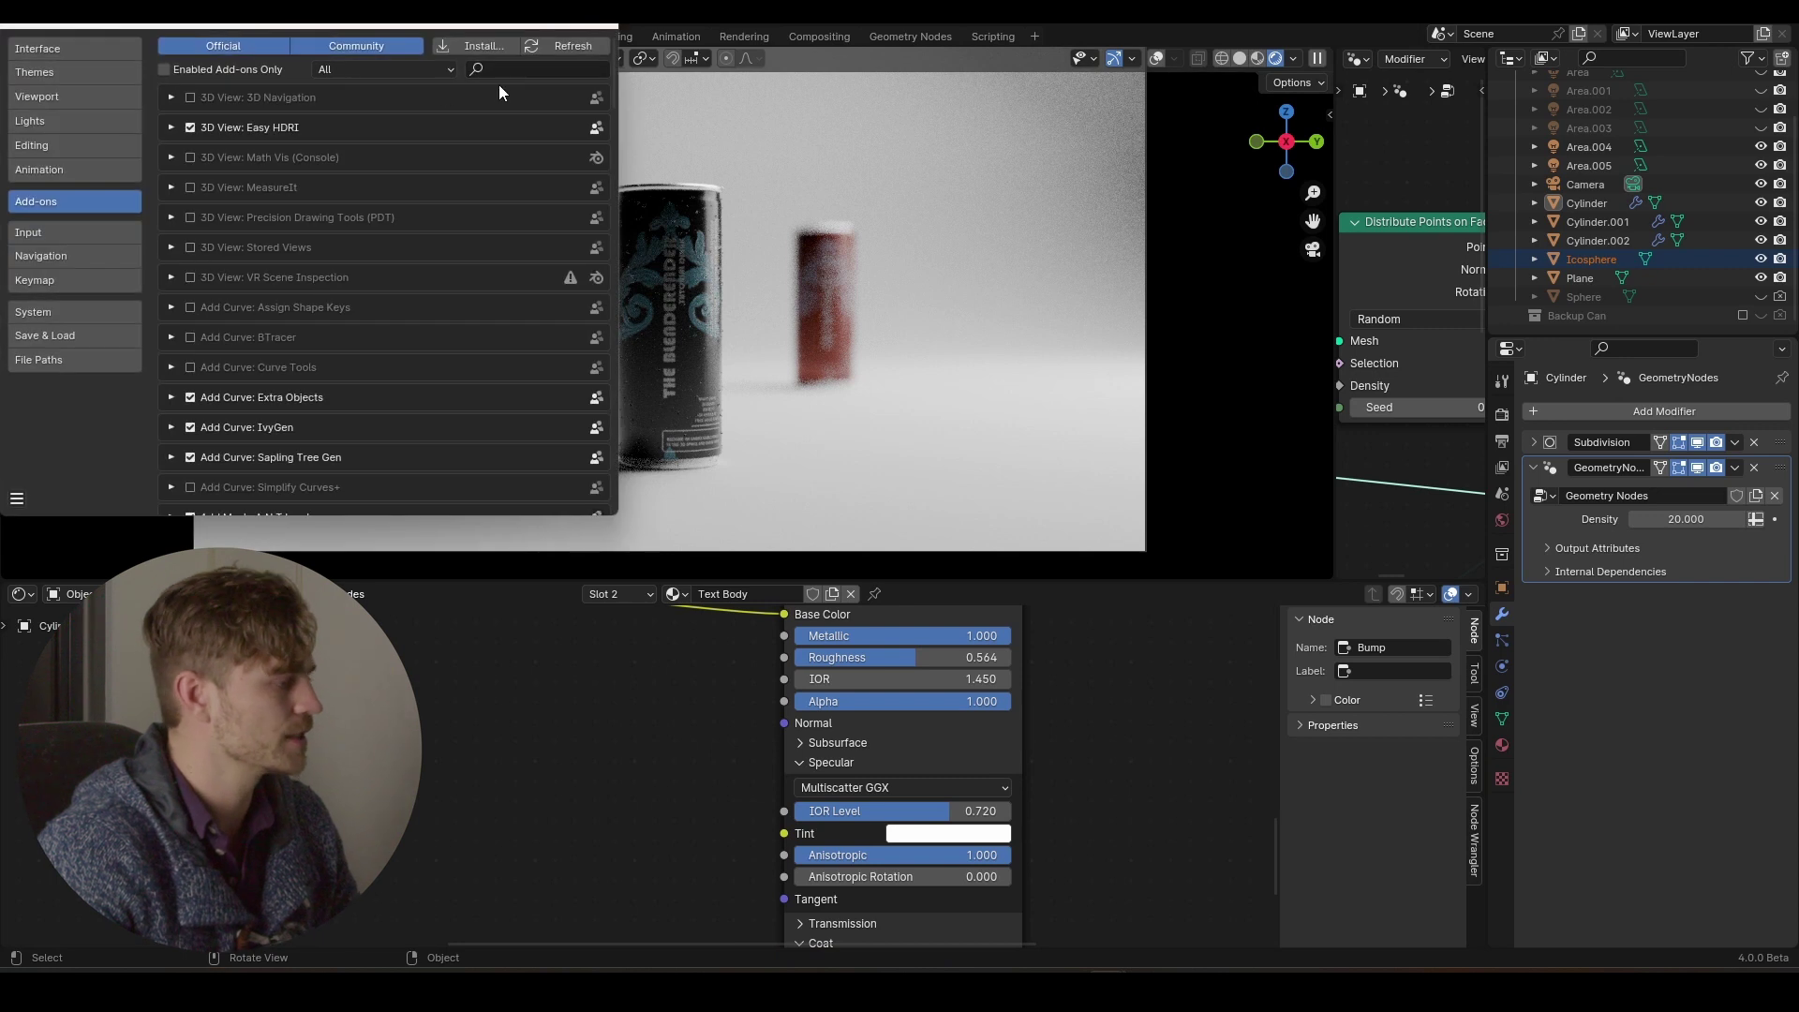
pyautogui.click(514, 71)
pyautogui.write('copy')
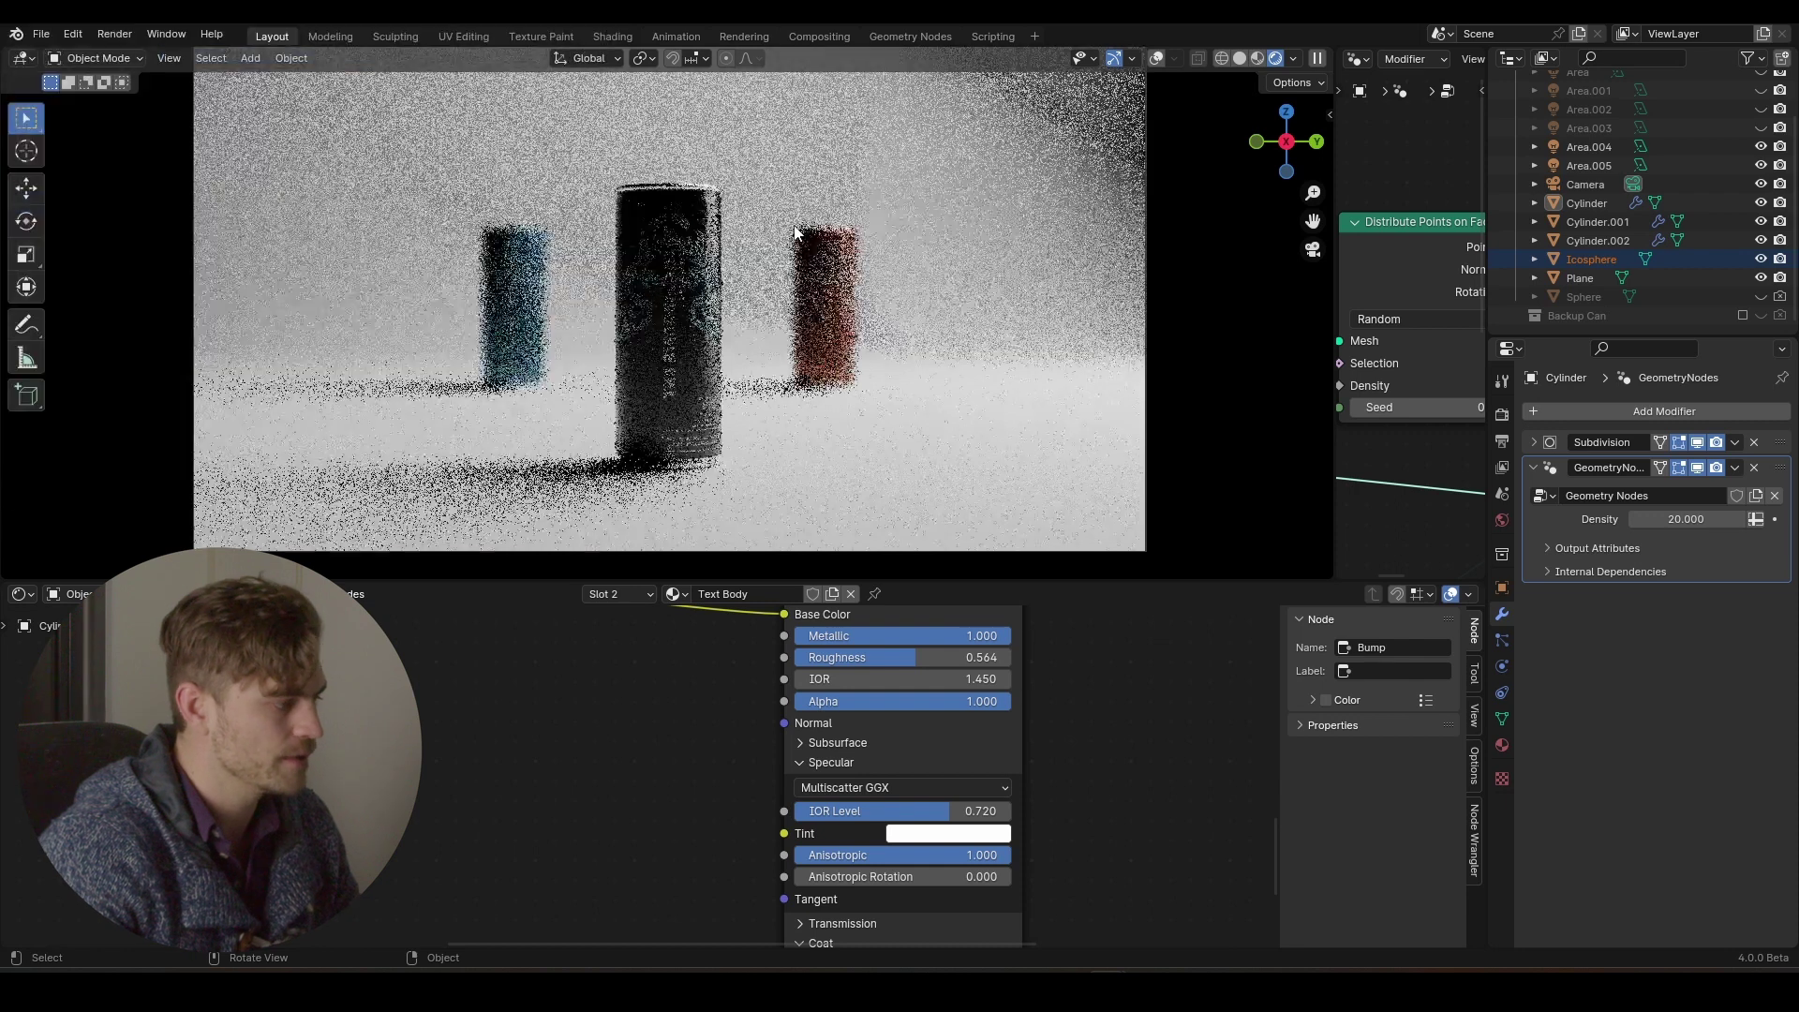
# - Select all three cans with the middle one active and run Copy Modifiers to copy its droplet modifier
pyautogui.click(811, 249)
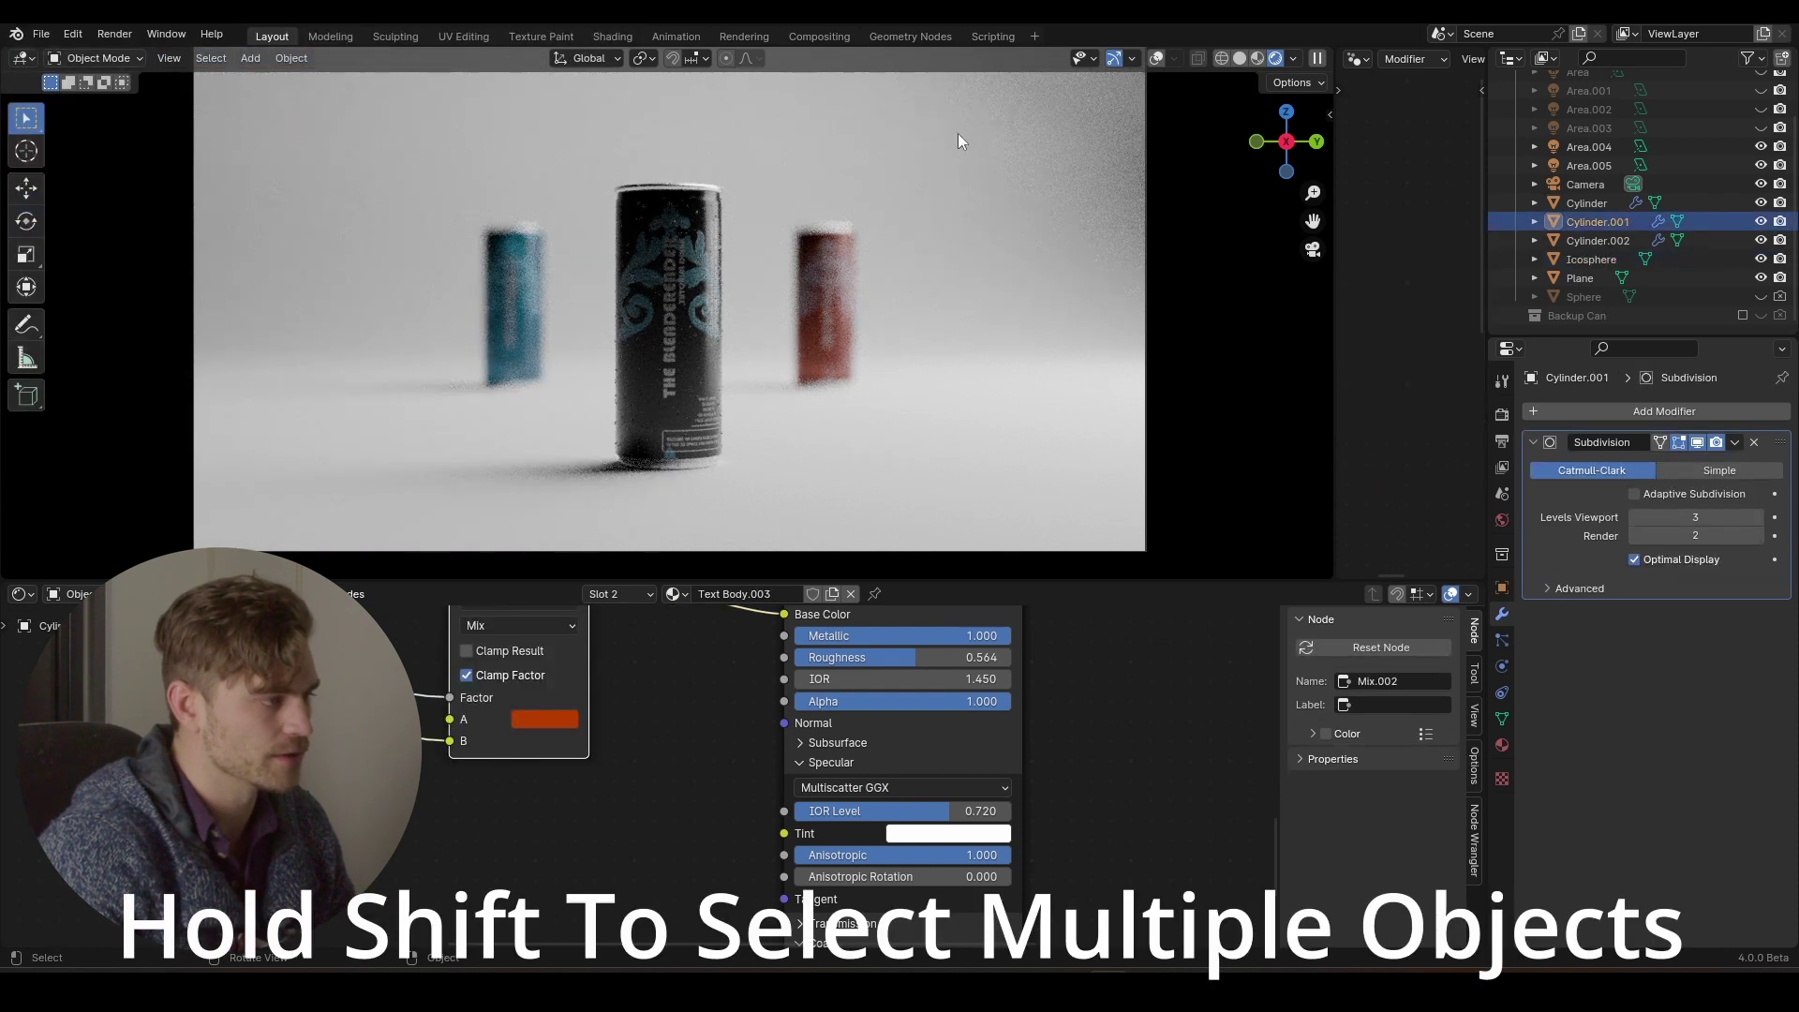
pyautogui.click(1156, 58)
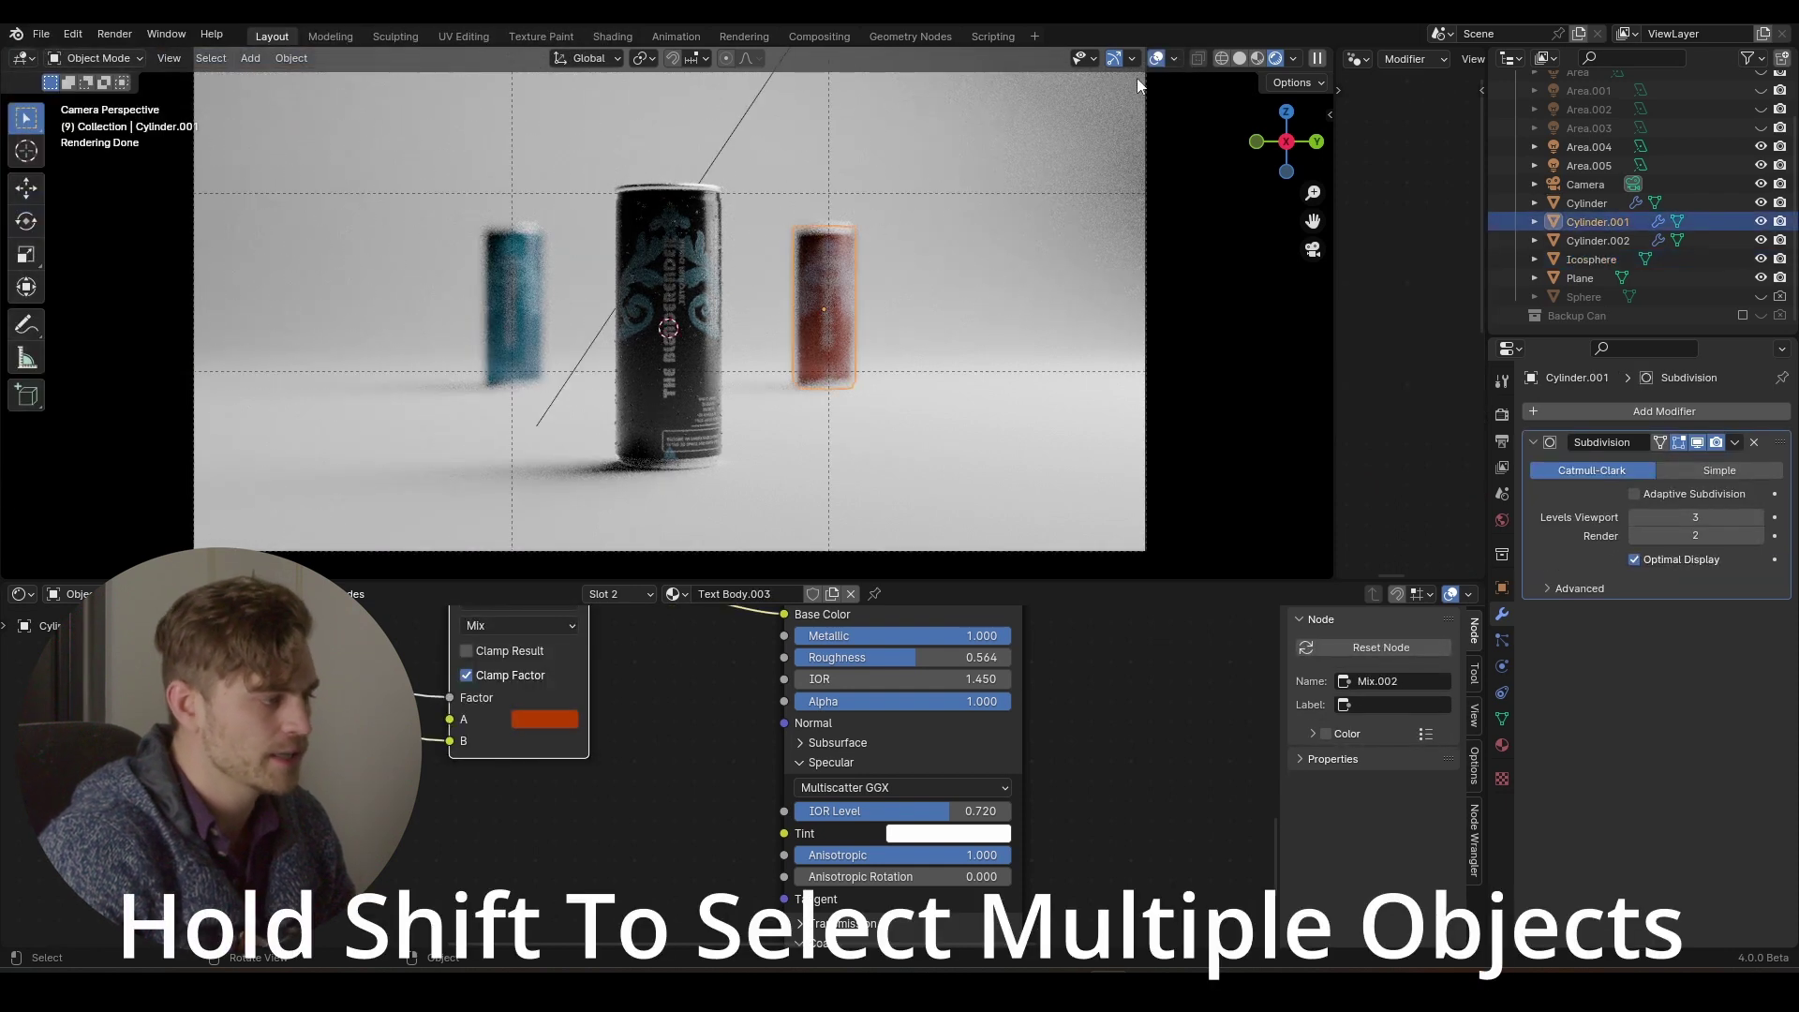
pyautogui.keyDown('shift'); pyautogui.click(533, 270); pyautogui.keyUp('shift')
pyautogui.keyDown('shift'); pyautogui.click(662, 268); pyautogui.keyUp('shift')
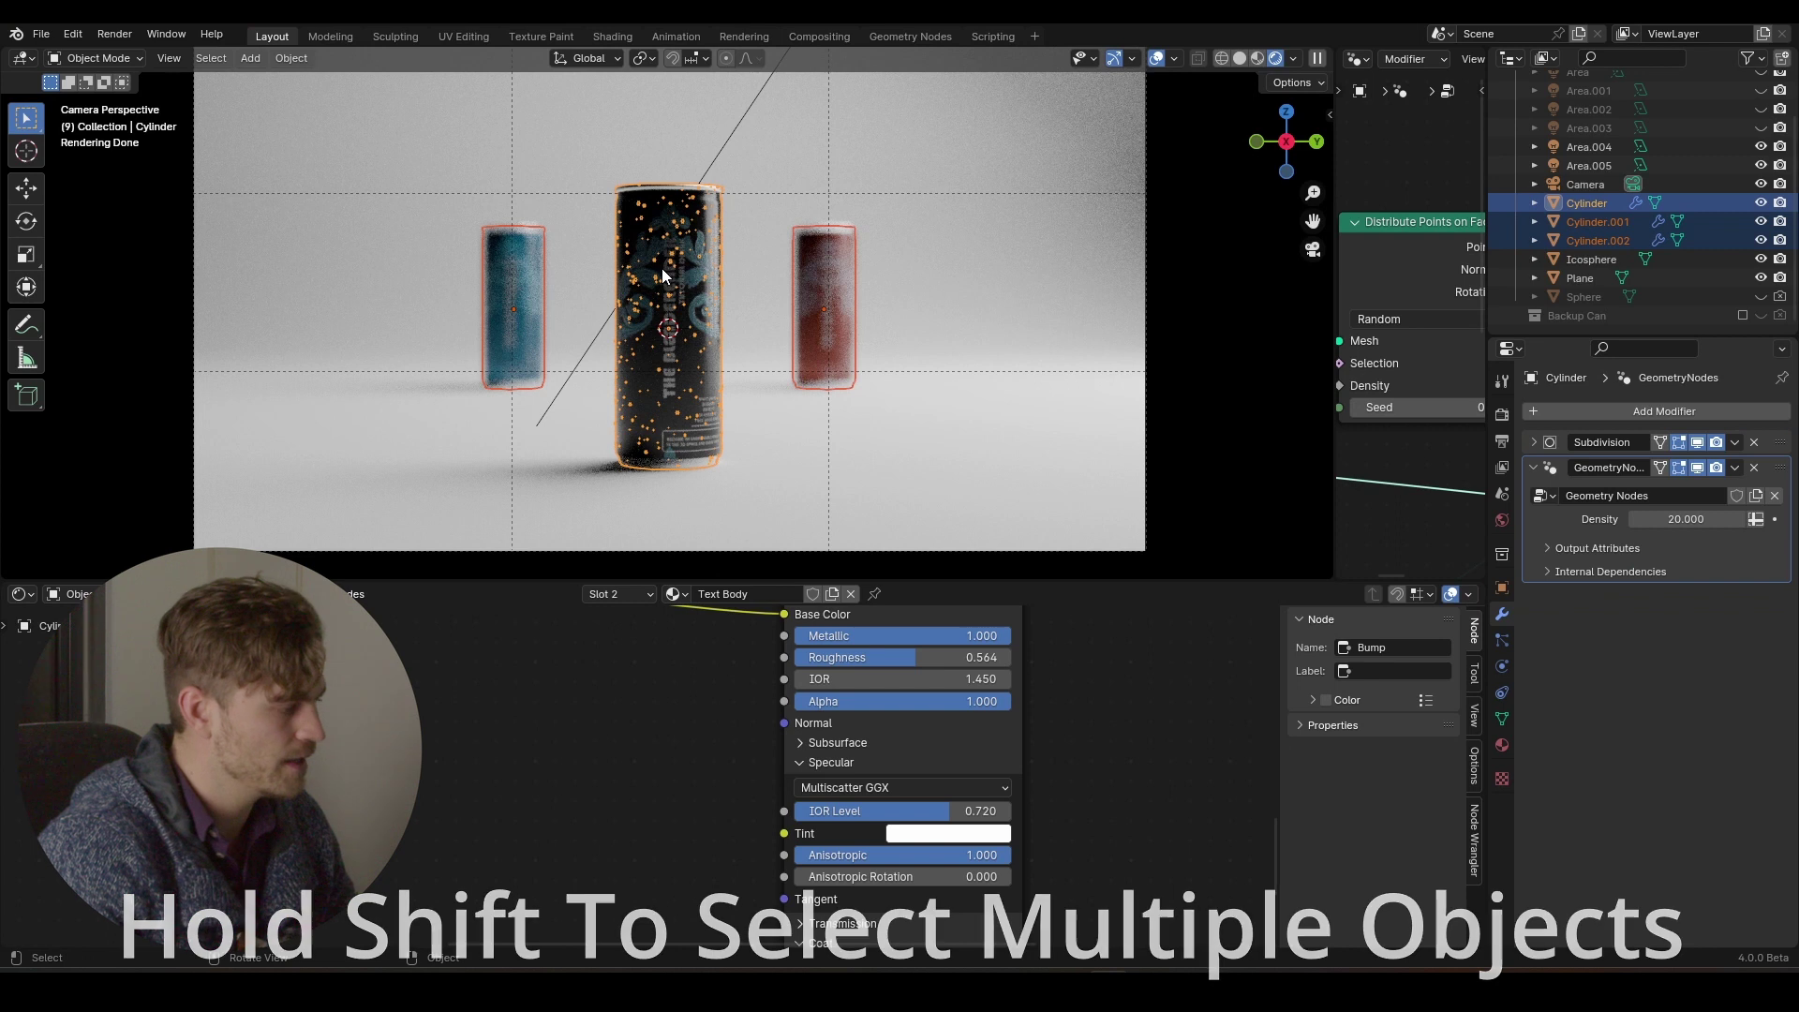
pyautogui.press('F3')
pyautogui.write('copy')
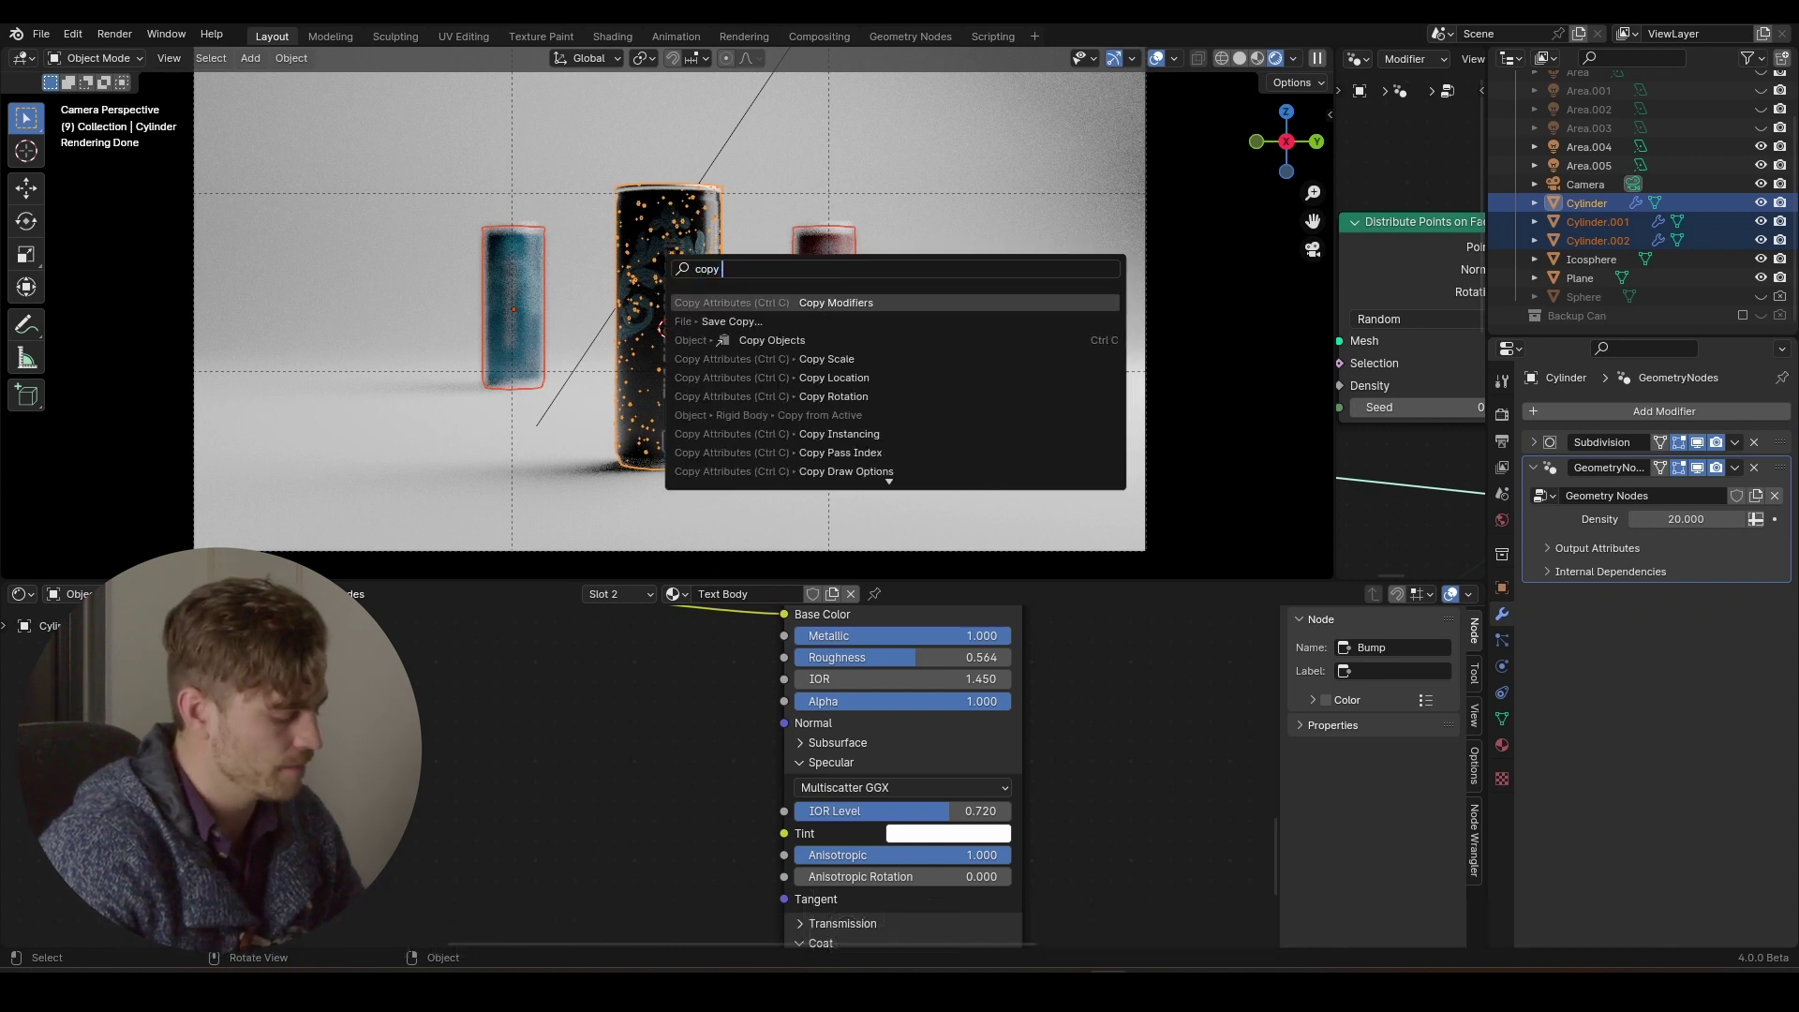
pyautogui.write(' mo')
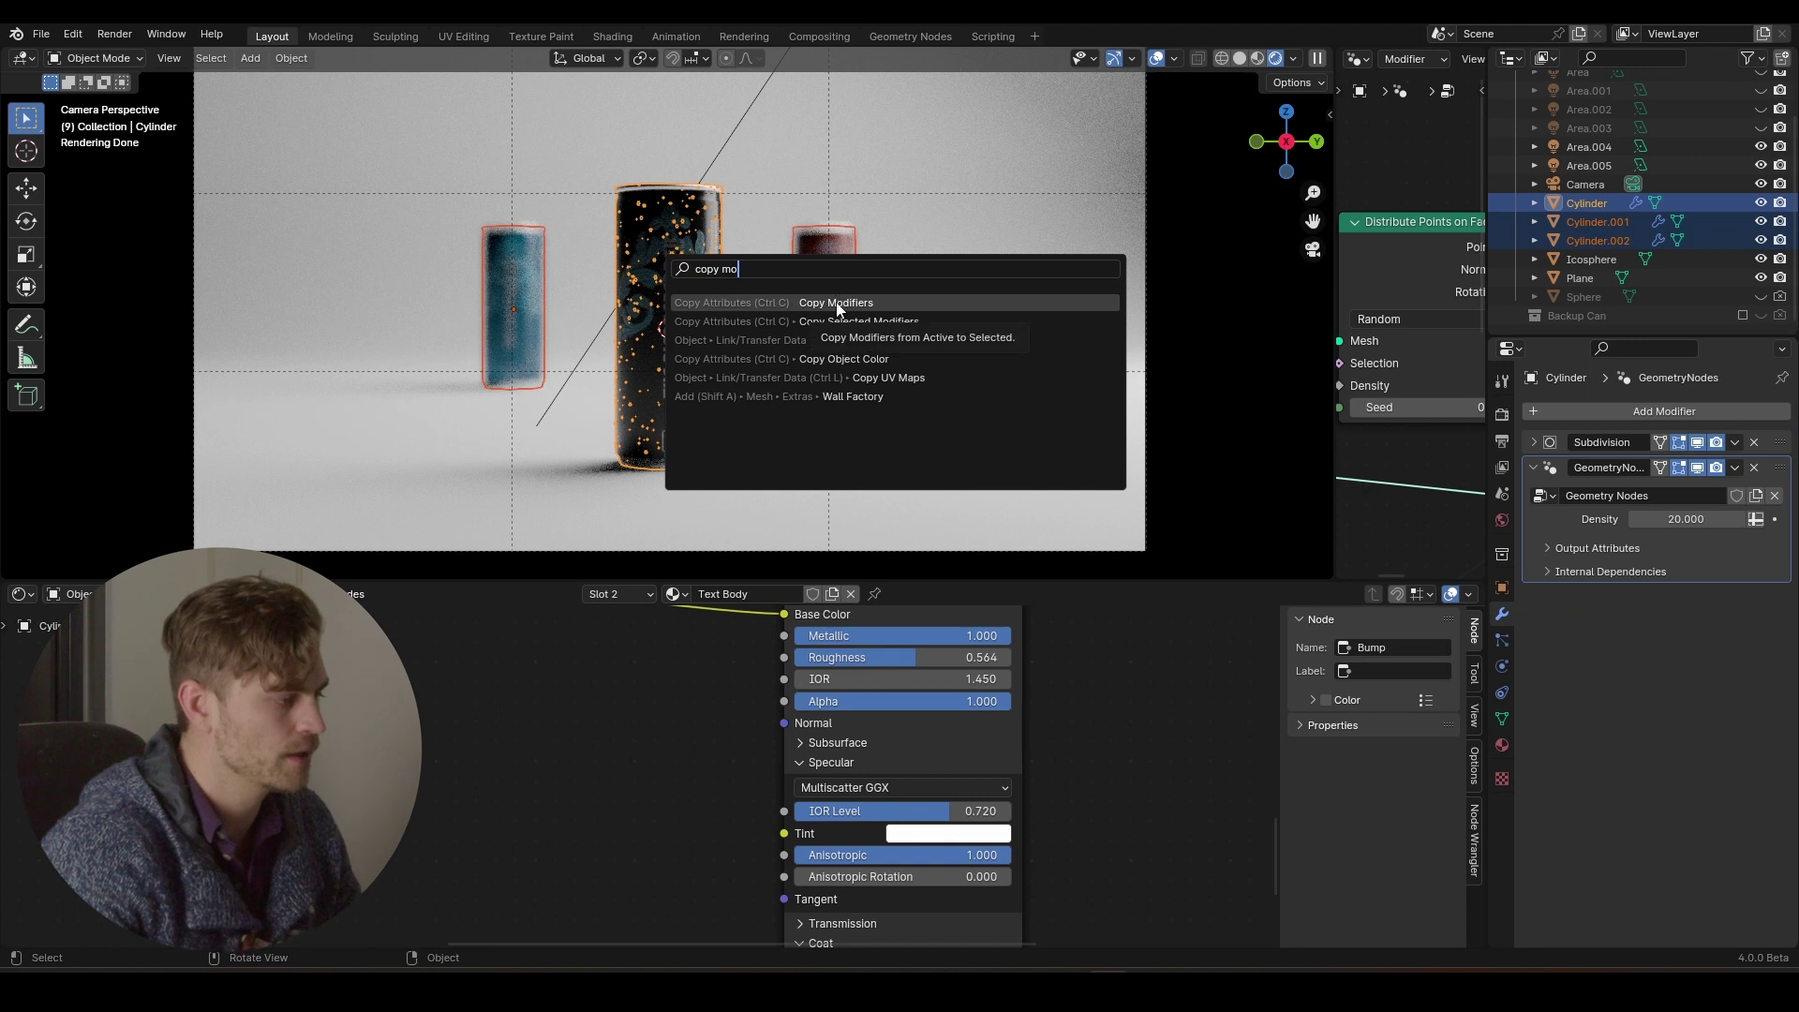
pyautogui.press('Return')
pyautogui.scroll(3, 858, 339)
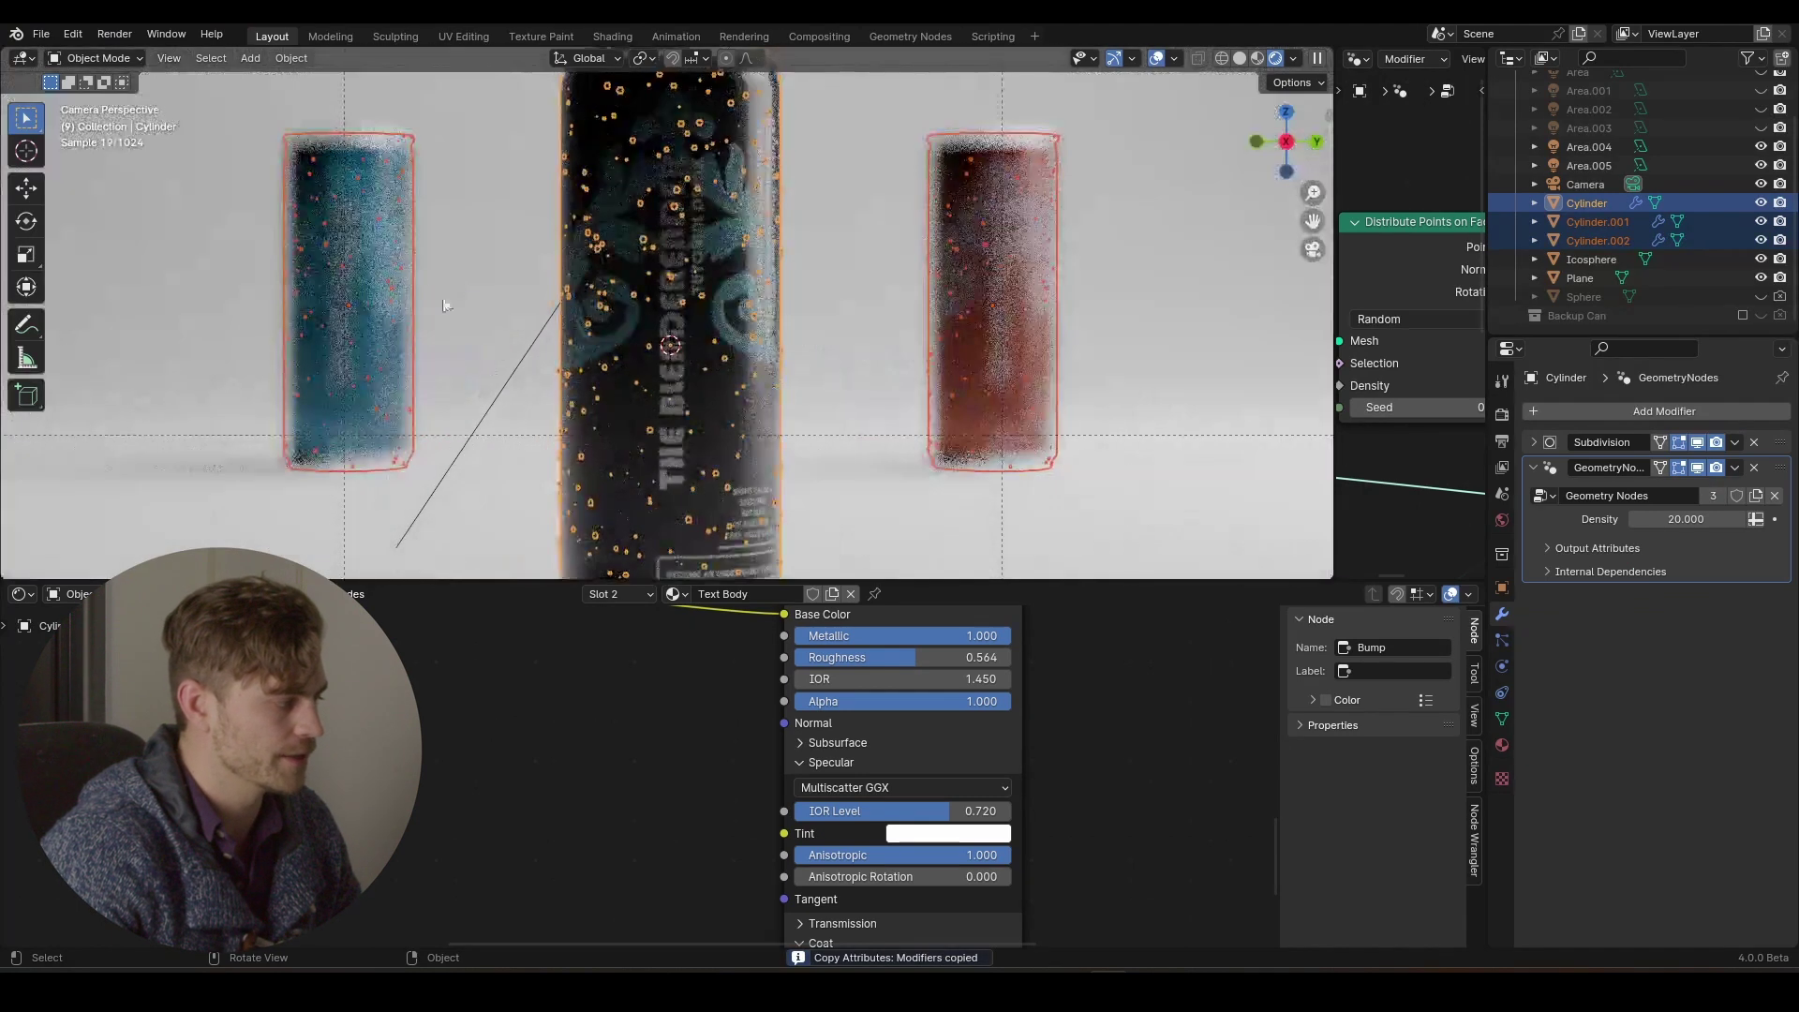
pyautogui.click(435, 279)
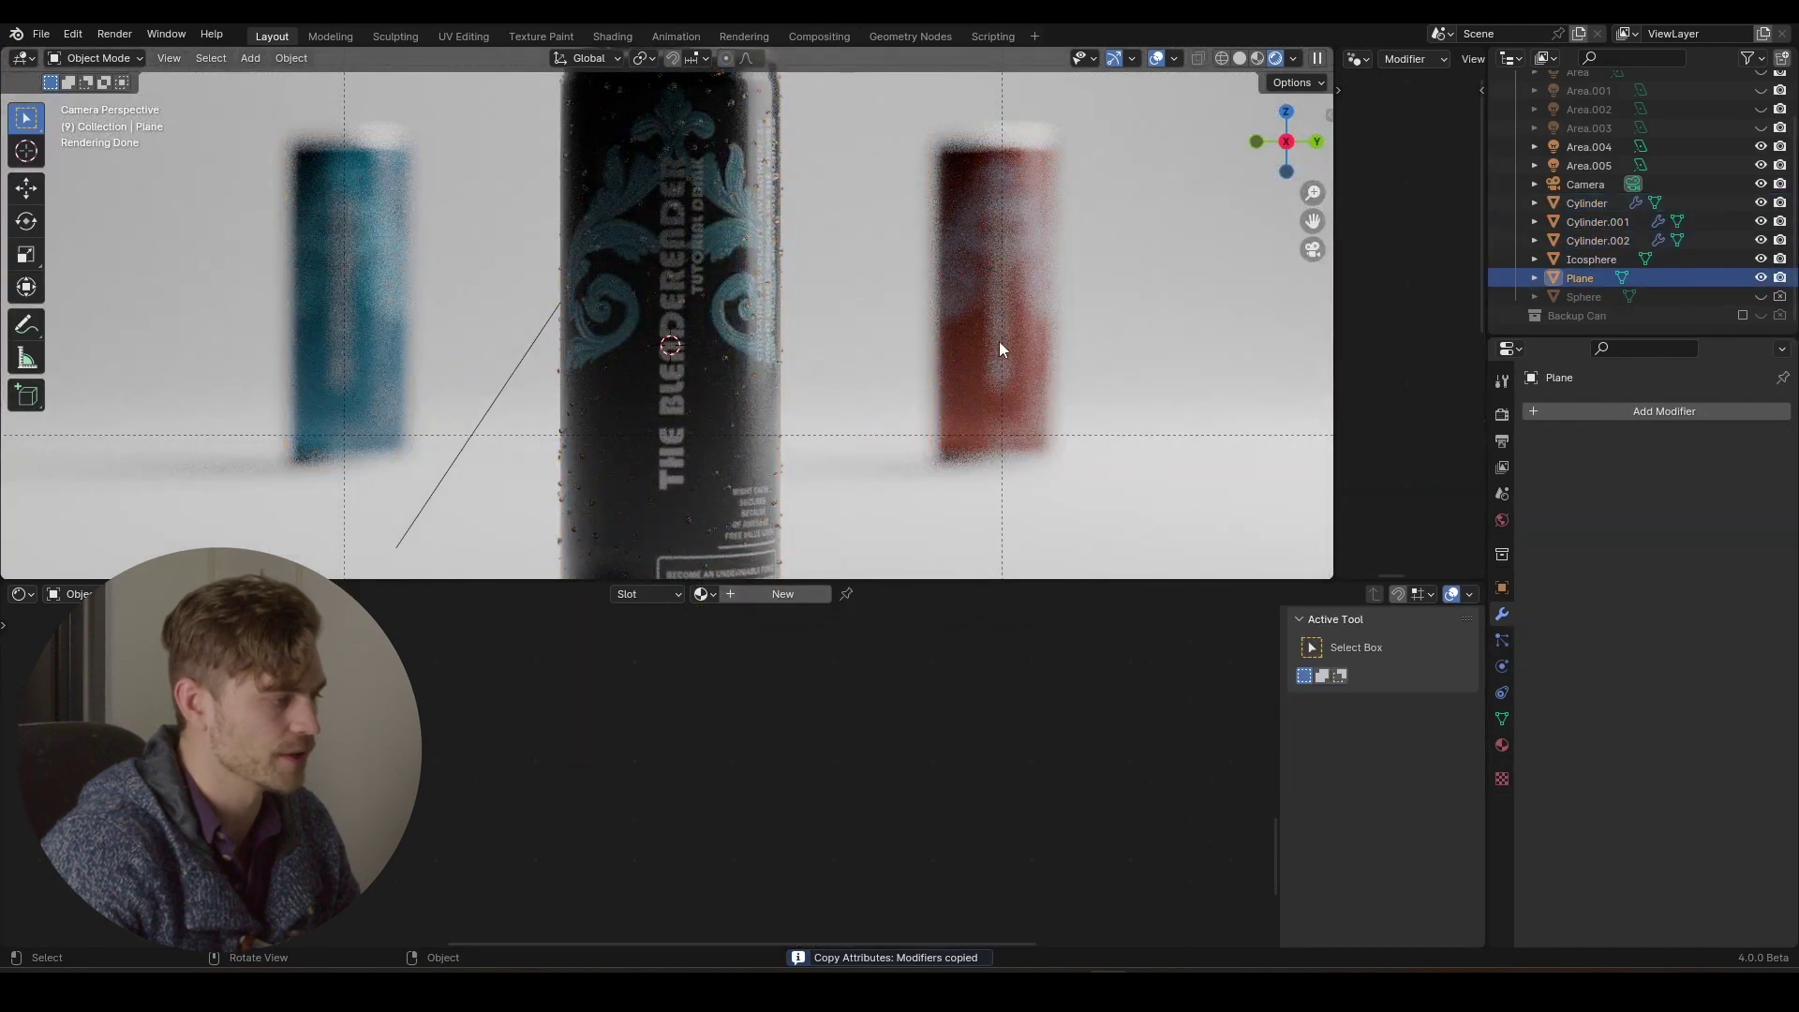
# - Inspect the three droplet-covered cans in the render and save 'Free Course Can Lighting.blend'
pyautogui.scroll(-3, 993, 318)
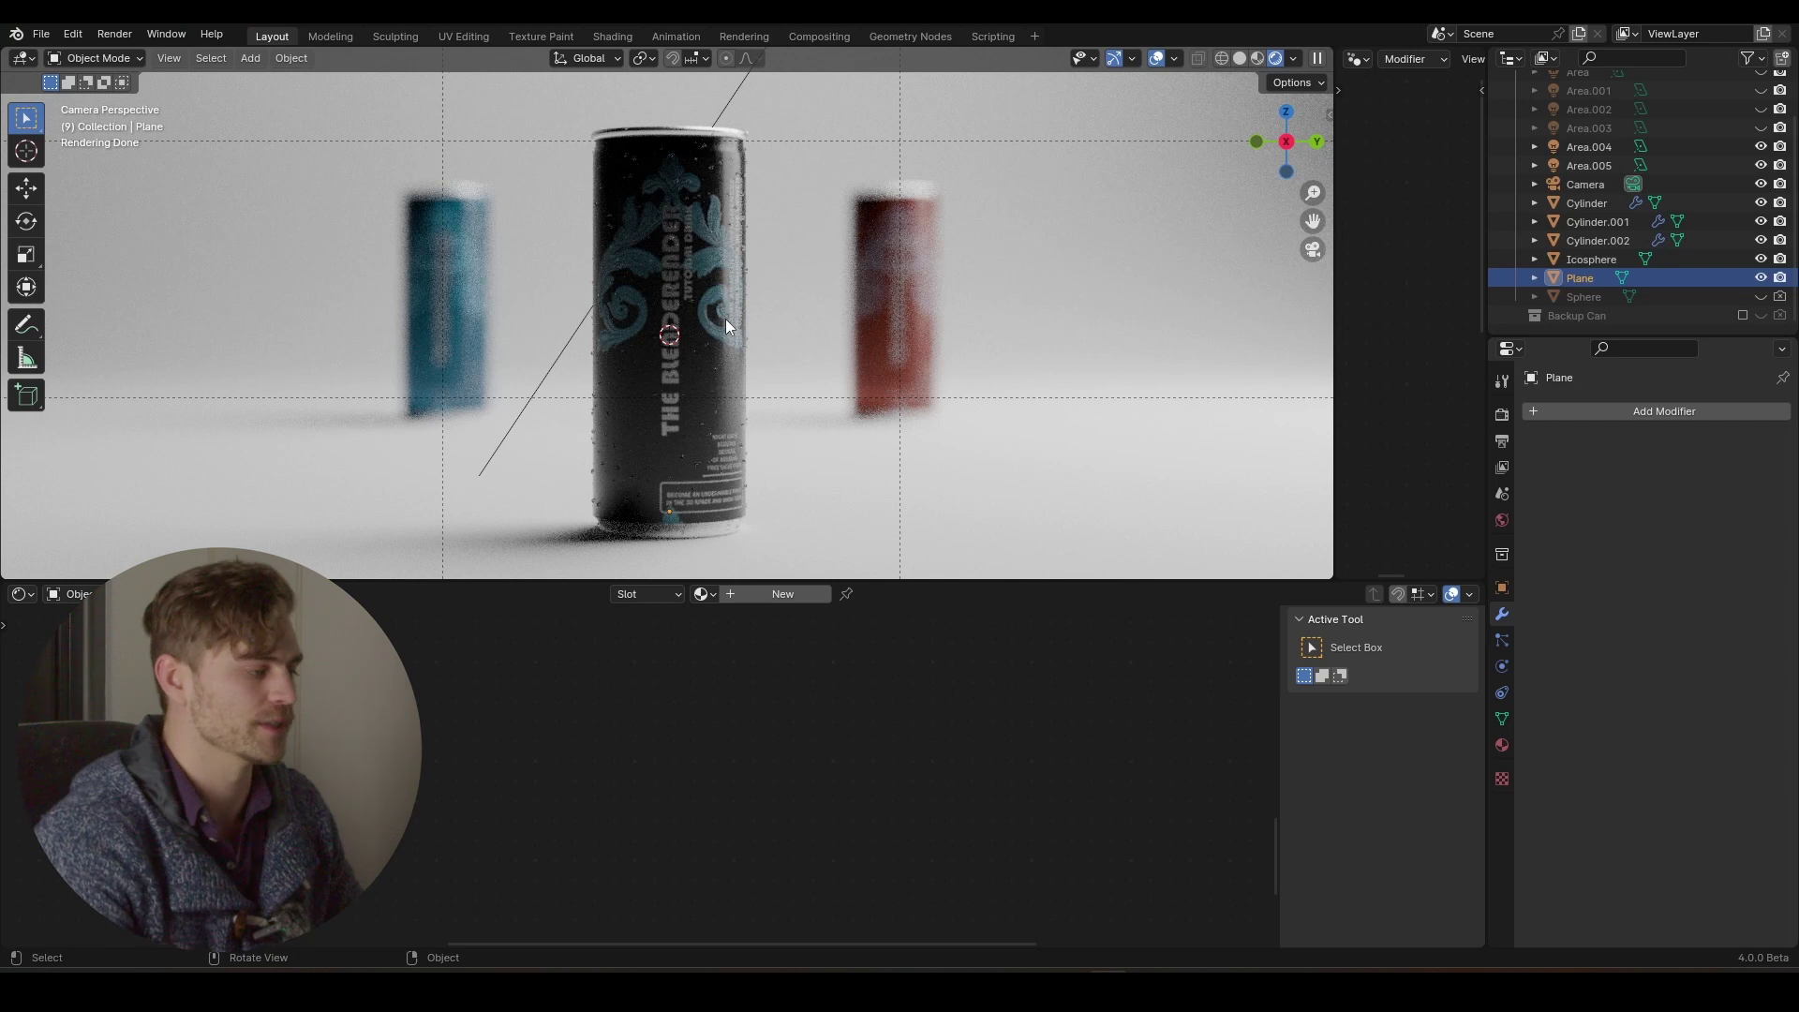
pyautogui.scroll(-3, 740, 330)
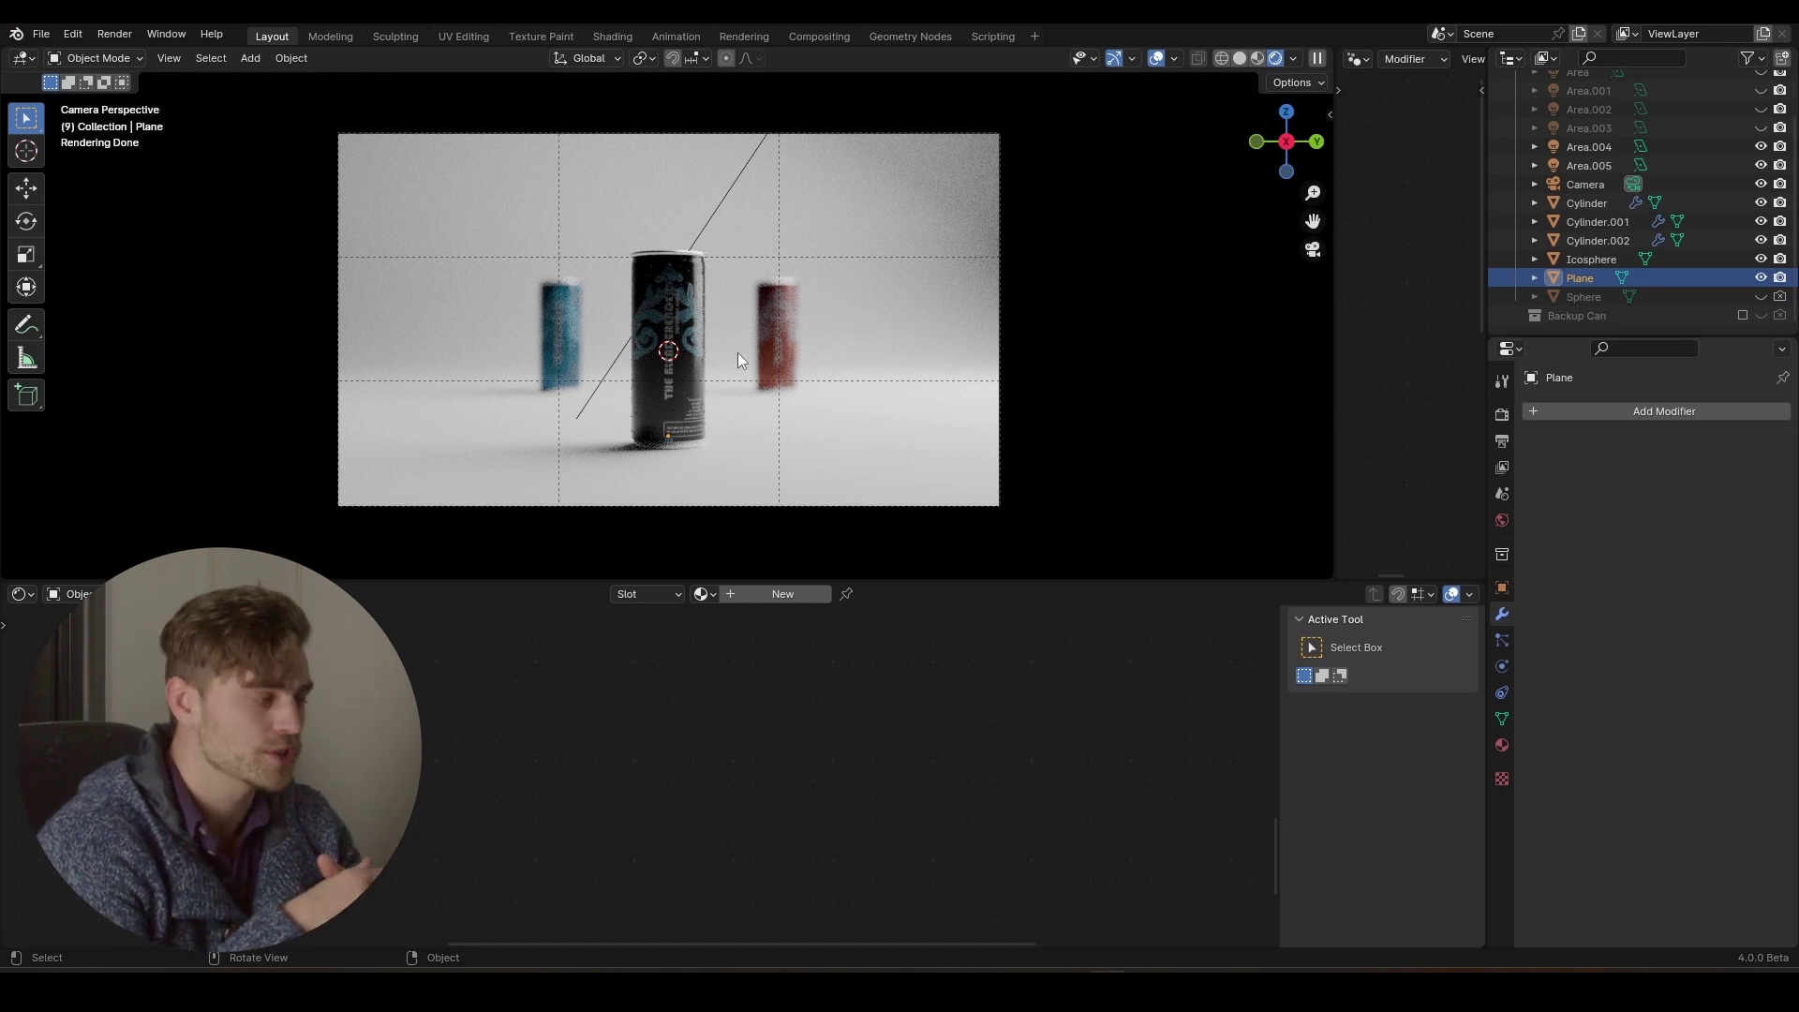
pyautogui.scroll(4, 721, 341)
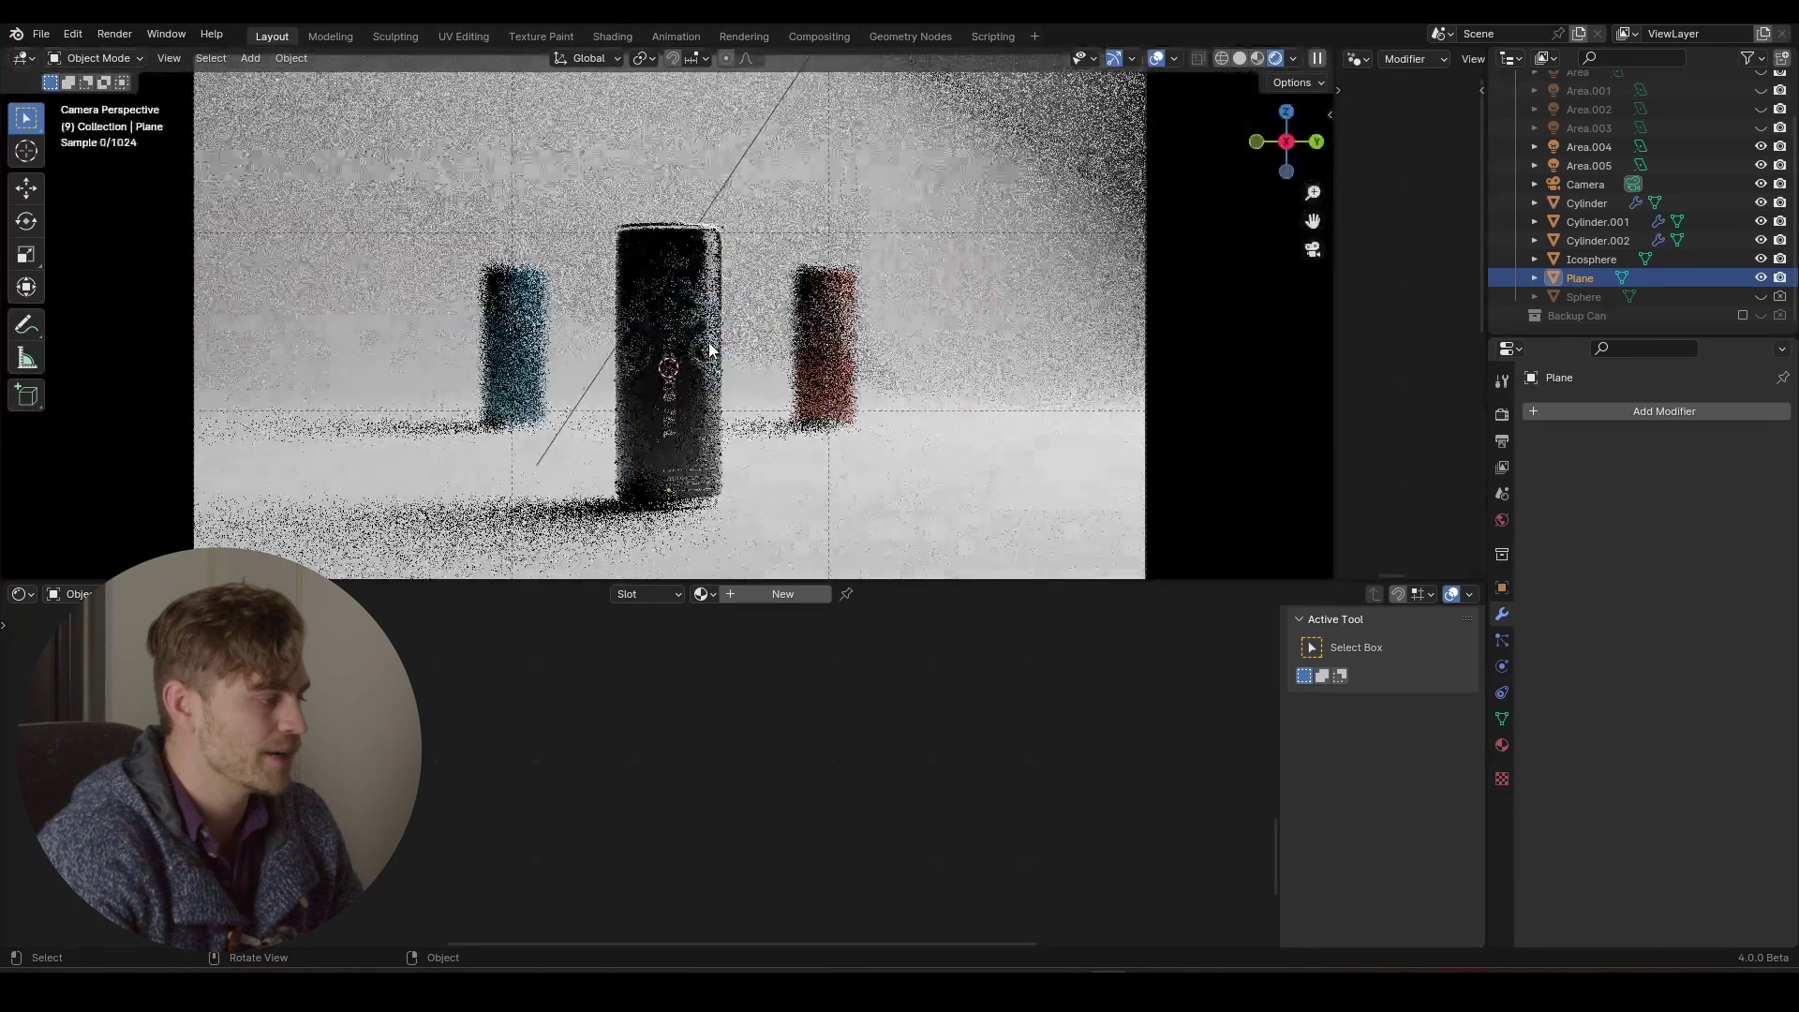
pyautogui.hotkey('ctrl', 's')
pyautogui.scroll(-1, 717, 330)
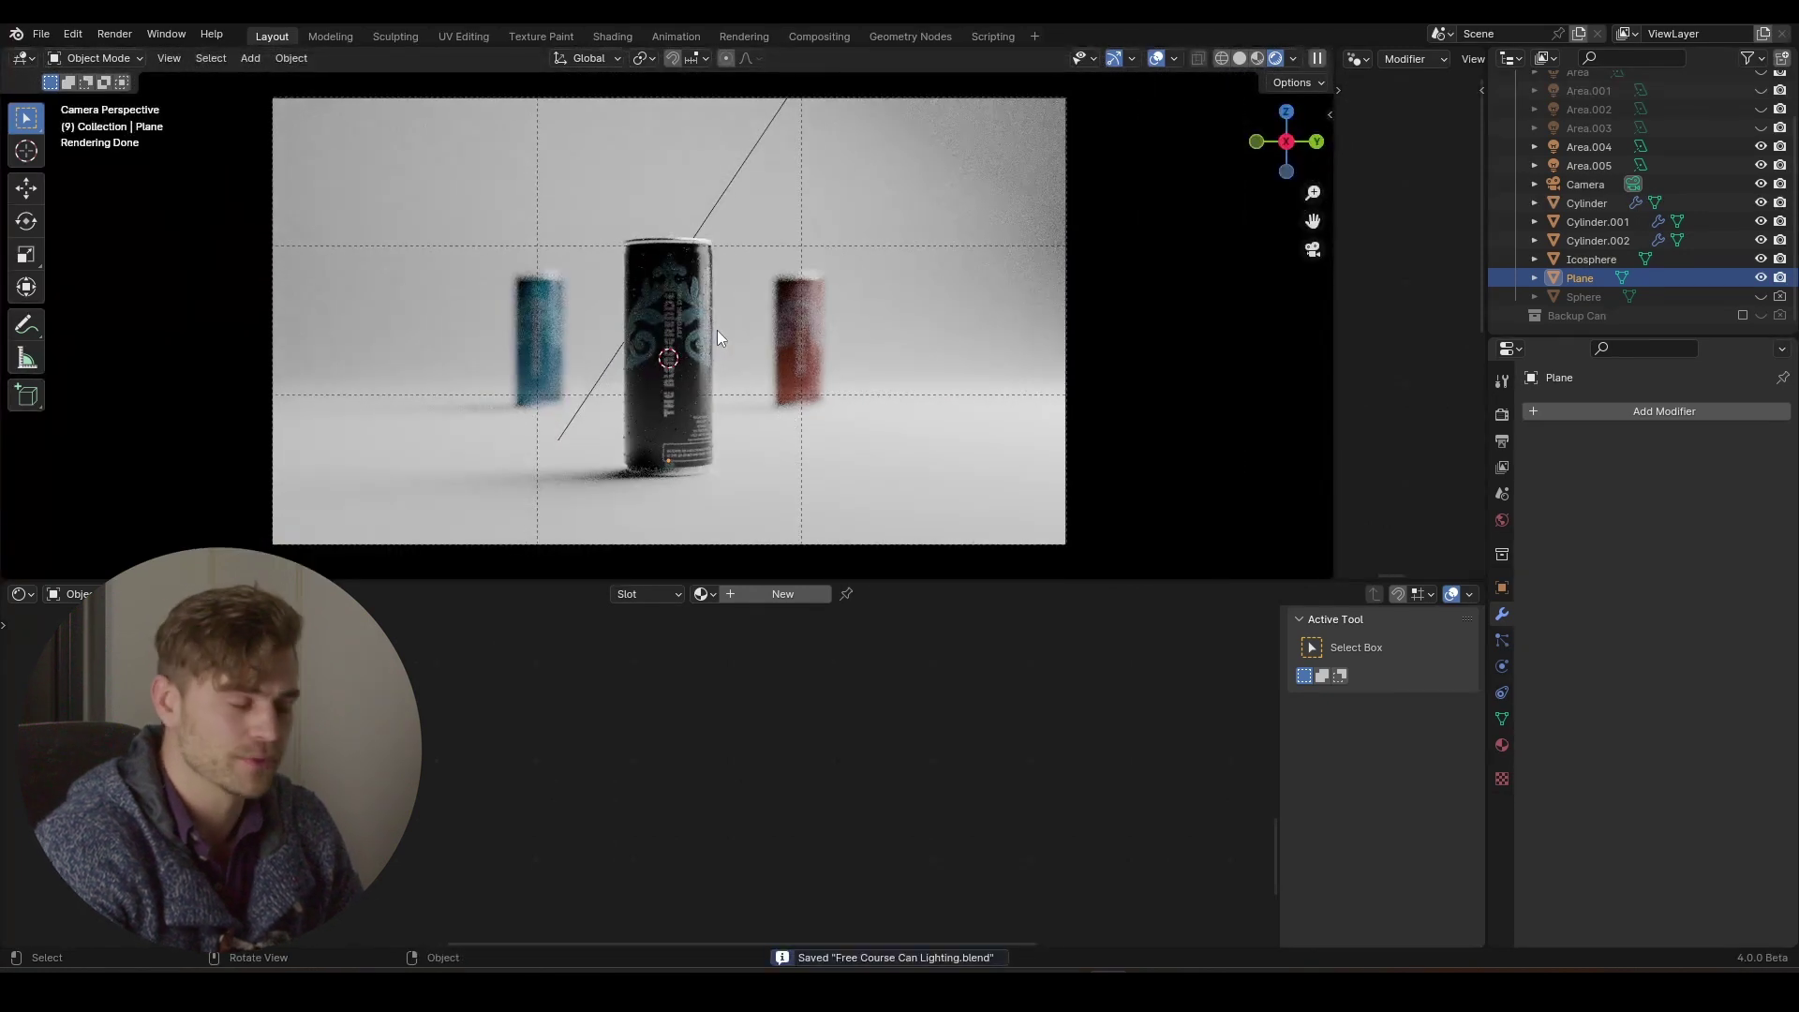